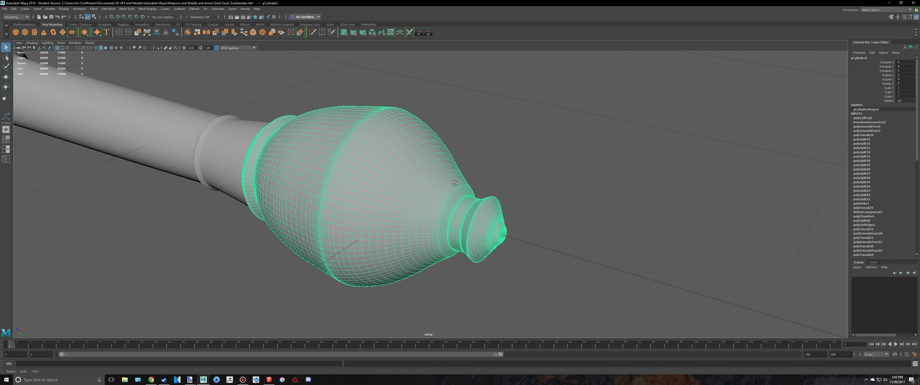
Apply a cylindrical UV projection to the sword's pommel and open the UV Editor.
left_click(554, 203)
middle_click_drag(484, 204, 551, 233, "alt")
left_click_drag(529, 224, 511, 216, "alt")
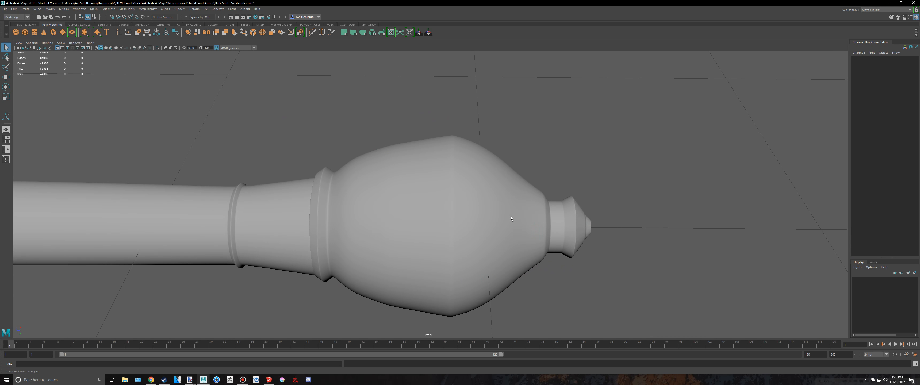
left_click(510, 216)
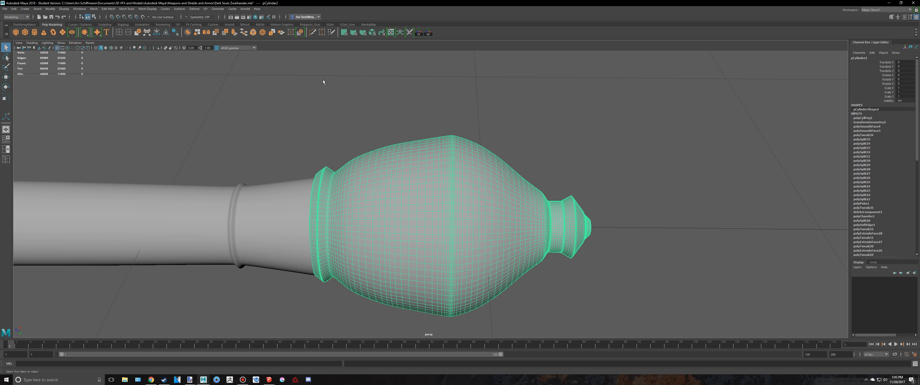
left_click(356, 33)
middle_click_drag(477, 116, 398, 46, "alt")
left_click(391, 34)
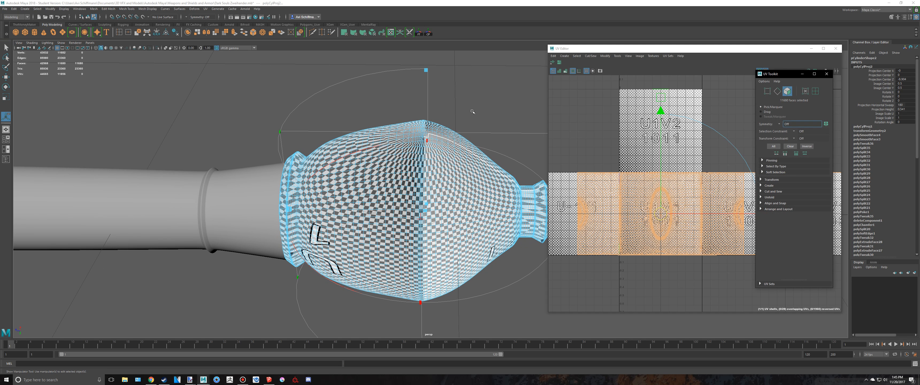
Close the UV Toolkit and move the UV Editor aside so the projected pommel stays in view.
middle_click_drag(475, 108, 446, 97, "alt")
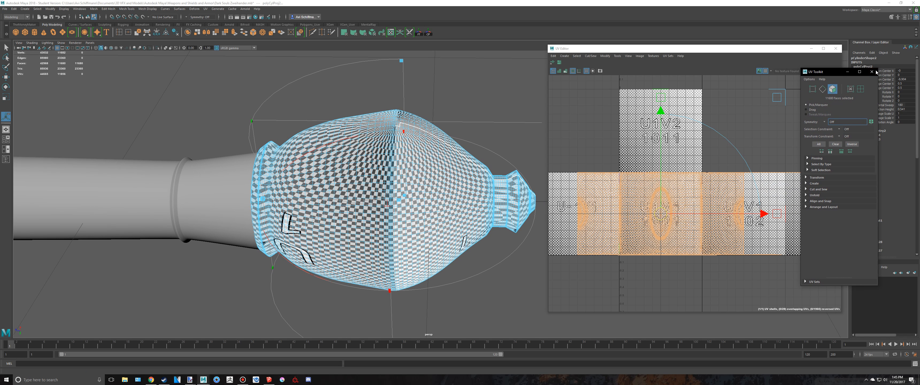
left_click(640, 50)
left_click_drag(649, 51, 665, 56)
left_click_drag(503, 118, 467, 137, "alt")
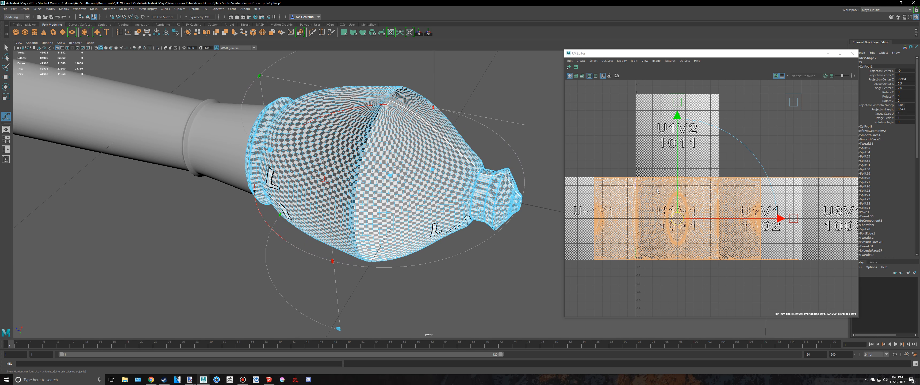
Leave the projection manipulator and select all of the pommel's UV shells in the UV Editor.
right_click_drag(657, 190, 632, 175)
scroll(632, 171, "down", 2)
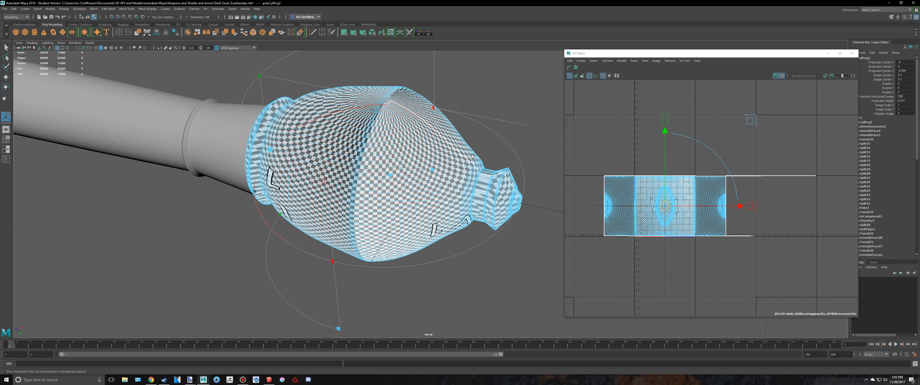
key("q")
right_click_drag(451, 160, 490, 95)
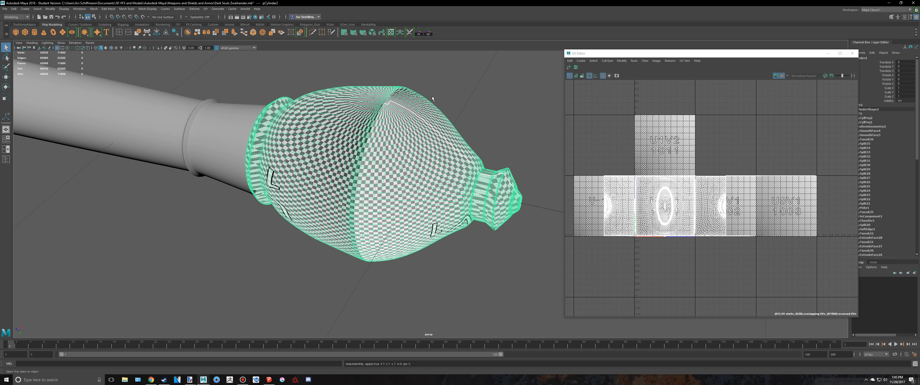
right_click_drag(654, 193, 629, 181)
left_click(607, 179)
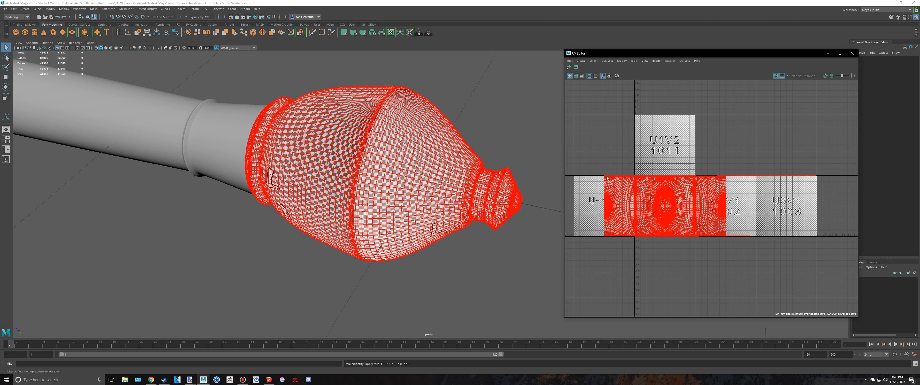
left_click(627, 194)
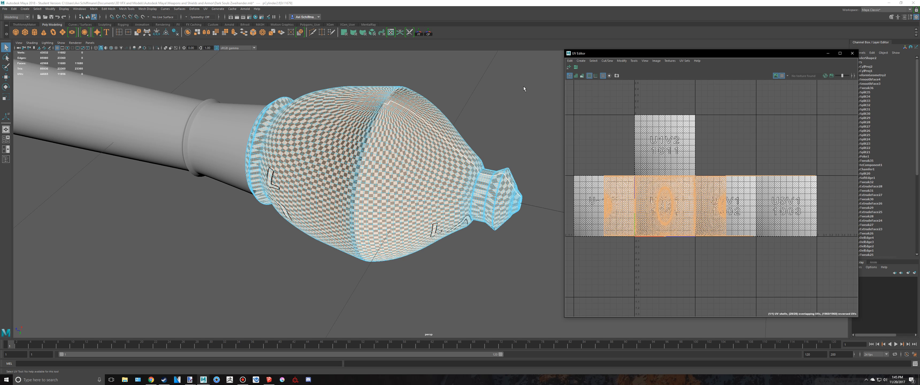
Unfold the pommel's selected UV shells and lay them out within the UV tile.
left_click(622, 61)
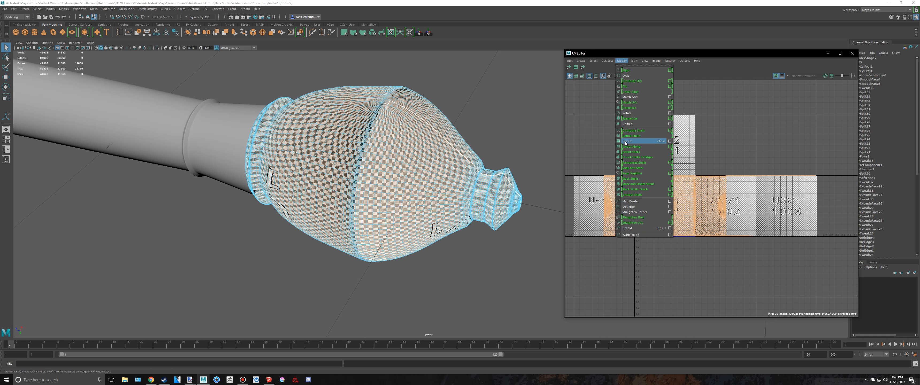
left_click(594, 71)
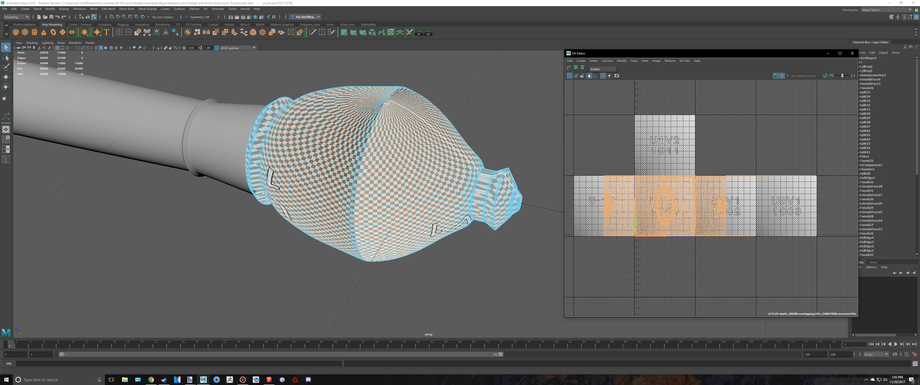
left_click(595, 69)
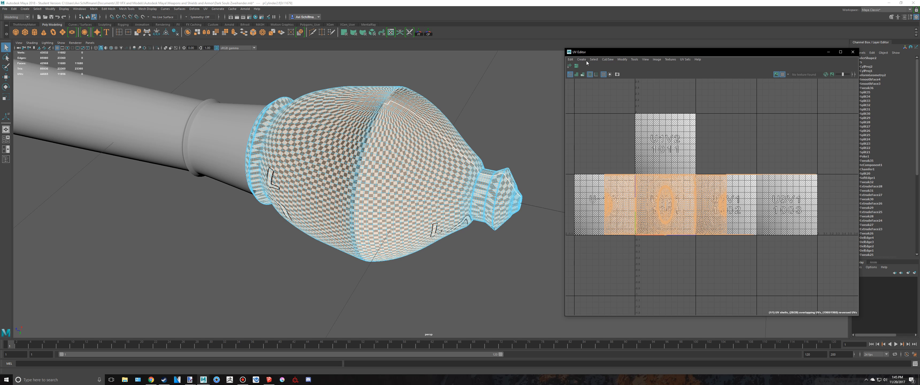
left_click_drag(605, 50, 600, 52)
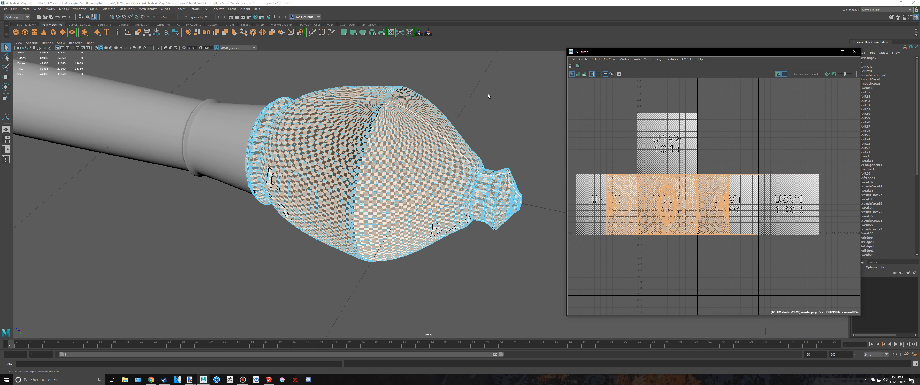
middle_click_drag(489, 94, 471, 90, "alt")
right_click_drag(666, 205, 641, 196)
key("ctrl+z")
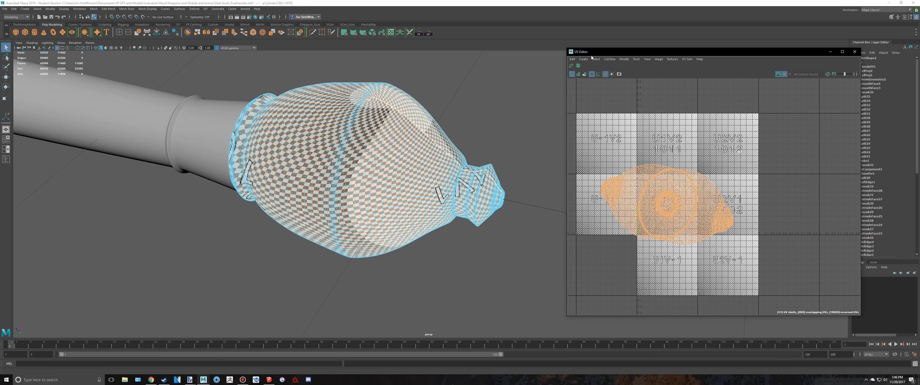
left_click(581, 66)
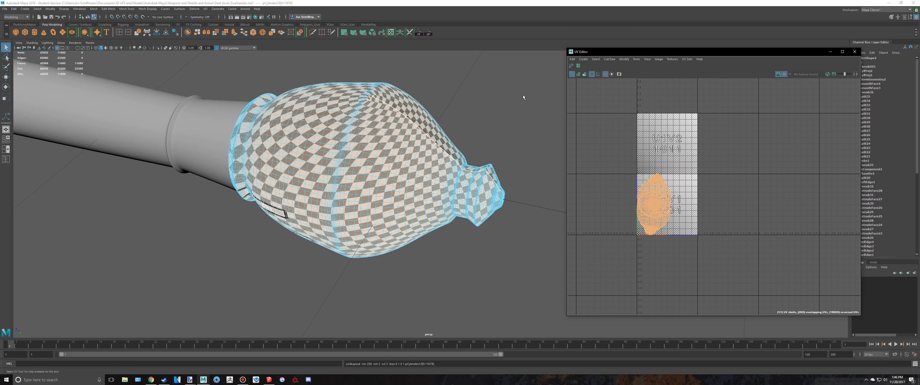
Check the checker pattern around the pommel, then close the UV Editor and return to object mode with nothing selected.
left_click_drag(523, 97, 436, 158, "alt")
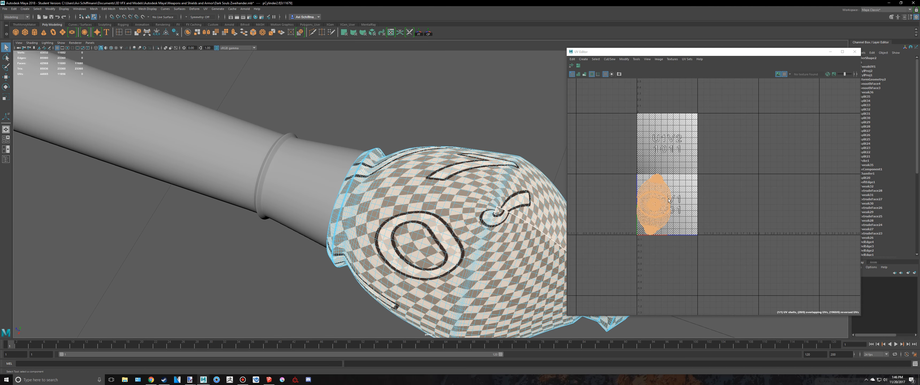
left_click_drag(470, 98, 495, 92, "alt")
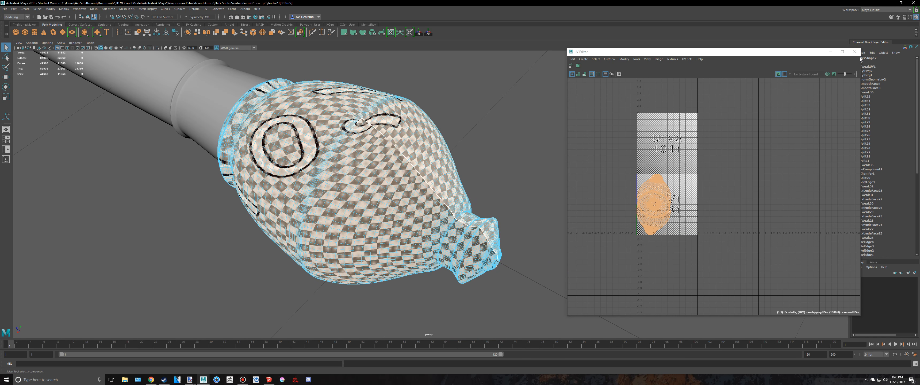
left_click(854, 51)
middle_click_drag(369, 124, 508, 156, "alt")
right_click_drag(507, 157, 533, 146)
left_click(499, 72)
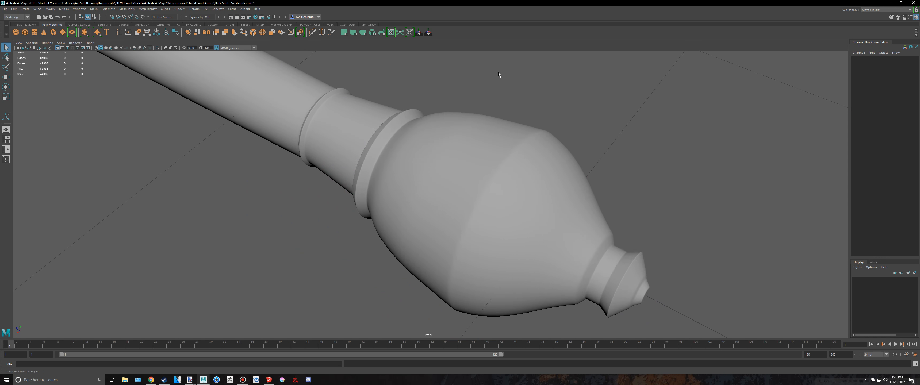
left_click_drag(498, 73, 599, 124, "alt")
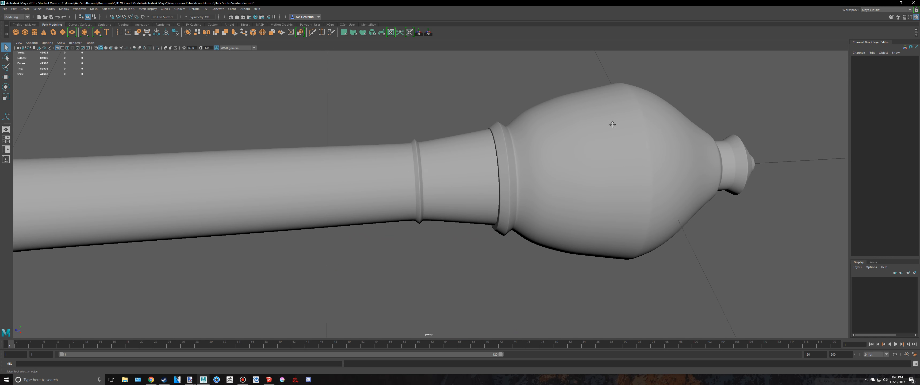
middle_click_drag(612, 124, 598, 127, "alt")
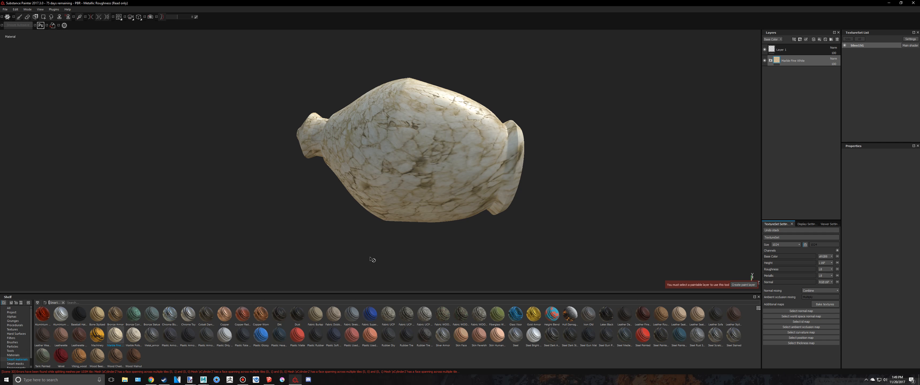
Examine the marble-textured pommel in Substance Painter from several angles.
left_click(243, 382)
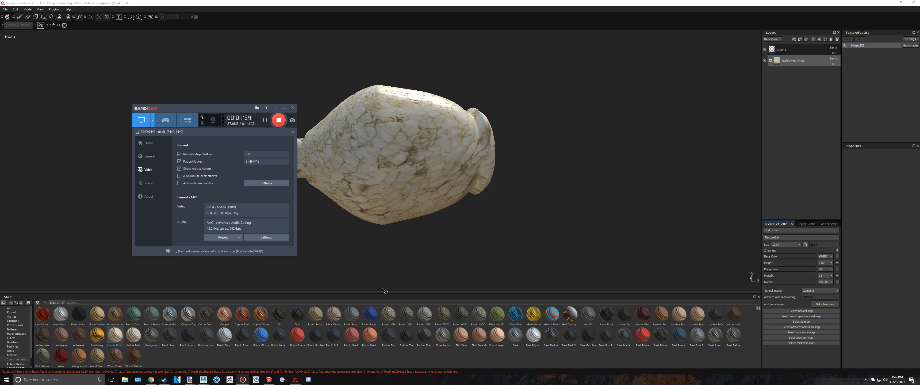
left_click(380, 274)
middle_click_drag(286, 232, 351, 272, "alt")
mouse_move(354, 274)
left_mouse_down("alt")
mouse_move(390, 220)
mouse_move(502, 210)
mouse_move(604, 225)
mouse_move(635, 199)
mouse_move(625, 128)
mouse_move(495, 113)
mouse_move(347, 117)
mouse_move(341, 92)
mouse_move(343, 218)
mouse_move(546, 144)
left_mouse_up("alt")
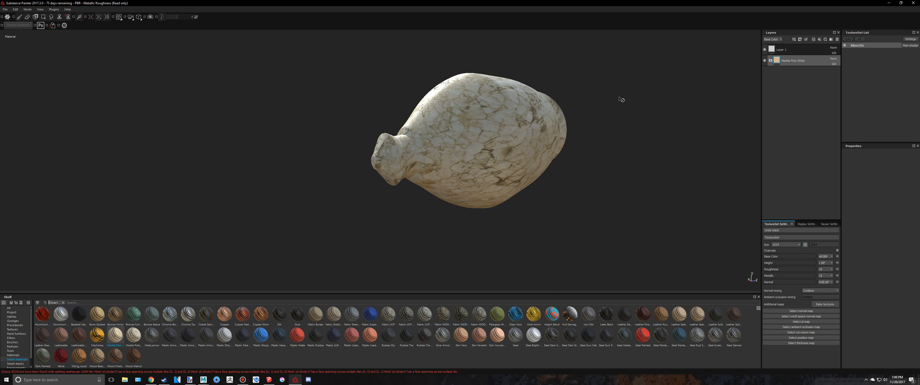
left_click_drag(622, 99, 440, 221, "alt")
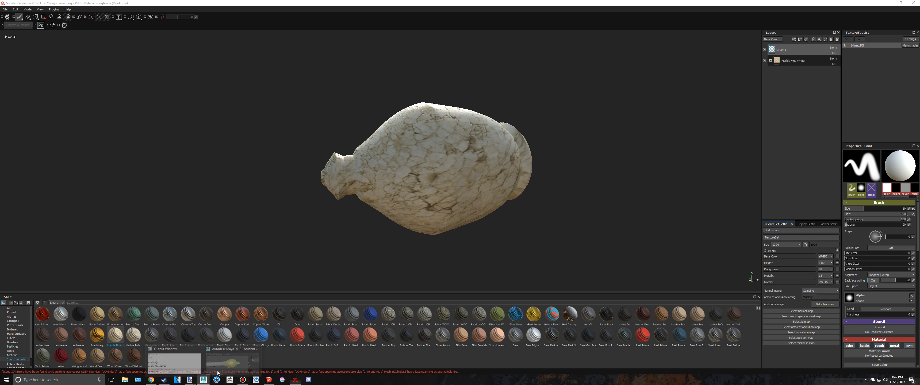
Switch back to Maya and open the pommel's material attributes.
left_click(203, 379)
middle_click_drag(505, 195, 549, 197, "alt")
right_click_drag(522, 205, 559, 358)
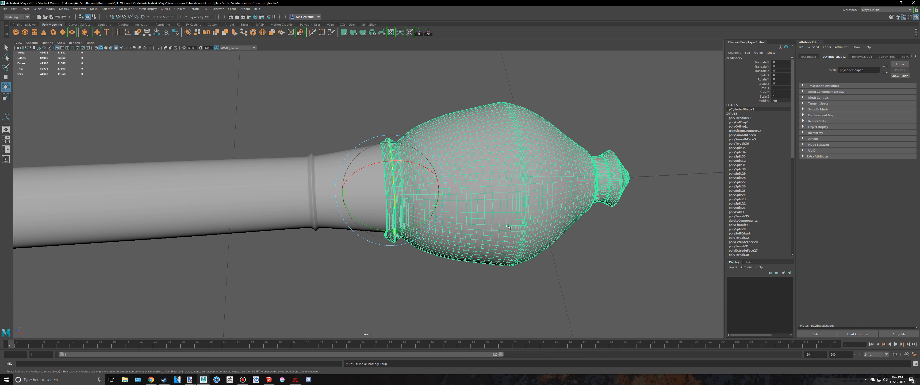
right_click_drag(506, 221, 535, 211)
left_click(357, 133)
Select the sword's handle and save the scene.
middle_click_drag(336, 176, 464, 188, "alt")
left_click(450, 191)
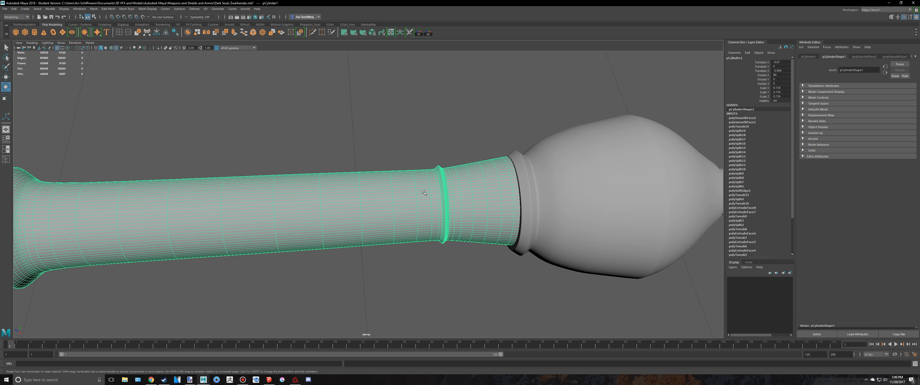
right_click_drag(423, 194, 323, 169, "alt")
middle_click_drag(323, 169, 590, 186, "alt")
middle_click_drag(355, 131, 325, 124, "alt")
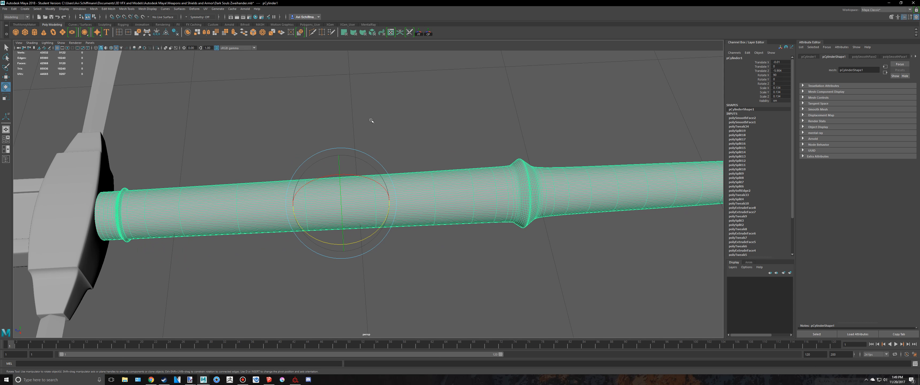
key("ctrl+s")
left_click(449, 195)
middle_click_drag(457, 105, 362, 83, "alt")
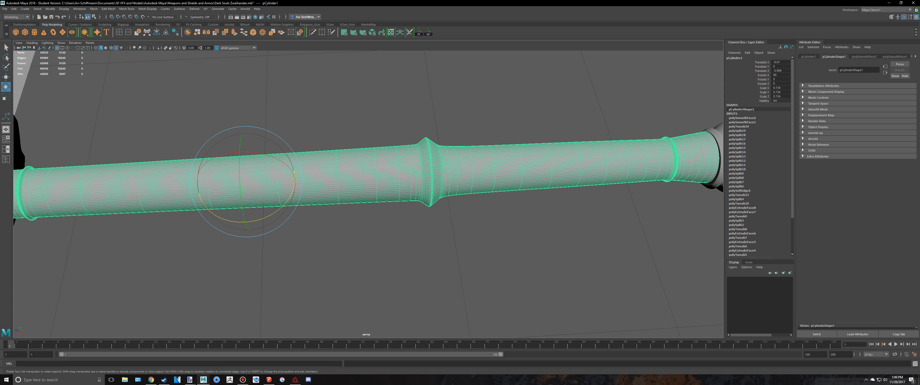
Hide the side panels and apply a cylindrical UV projection to the handle, showing it in the UV Editor.
left_click(905, 16)
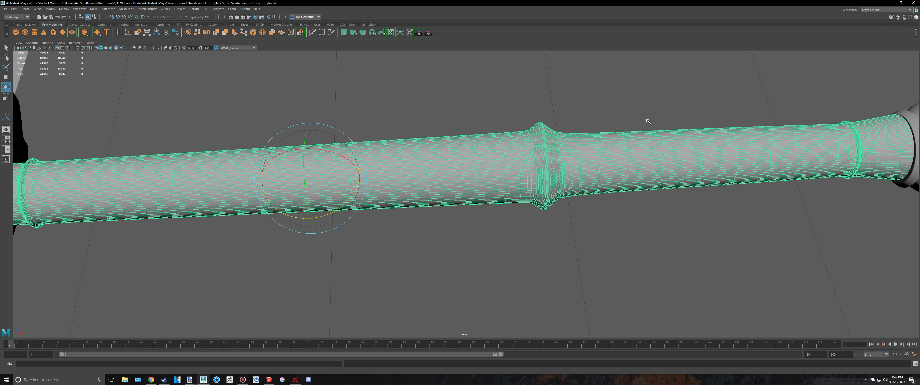
middle_click_drag(446, 118, 543, 109, "alt")
left_click_drag(542, 109, 516, 96, "alt")
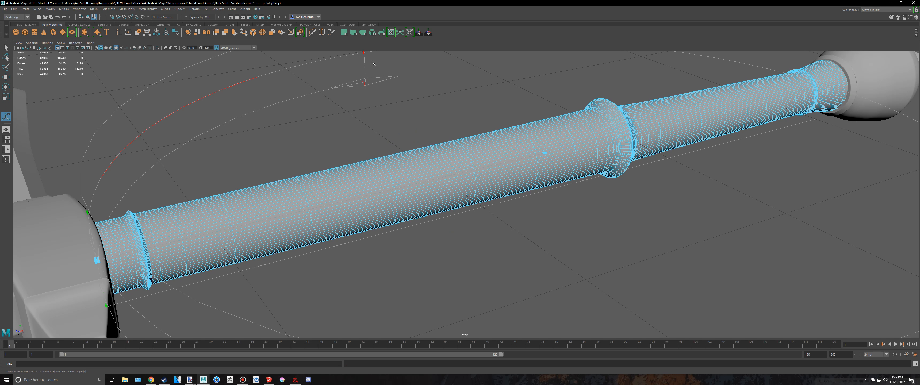
left_click(391, 33)
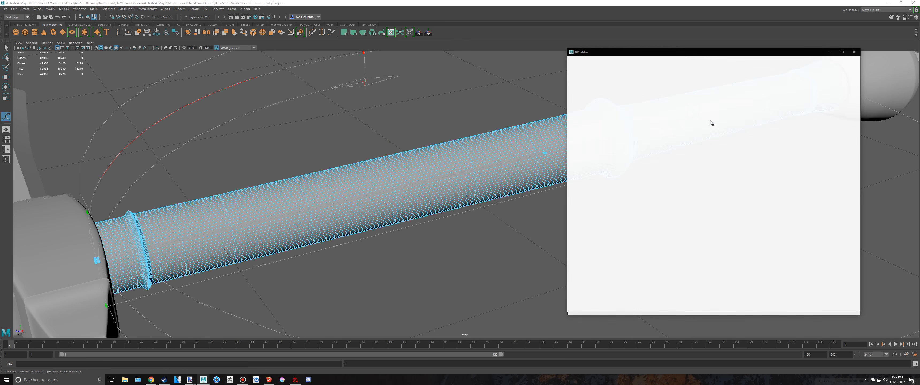
left_click_drag(464, 143, 421, 151, "alt")
scroll(421, 152, "down", 2)
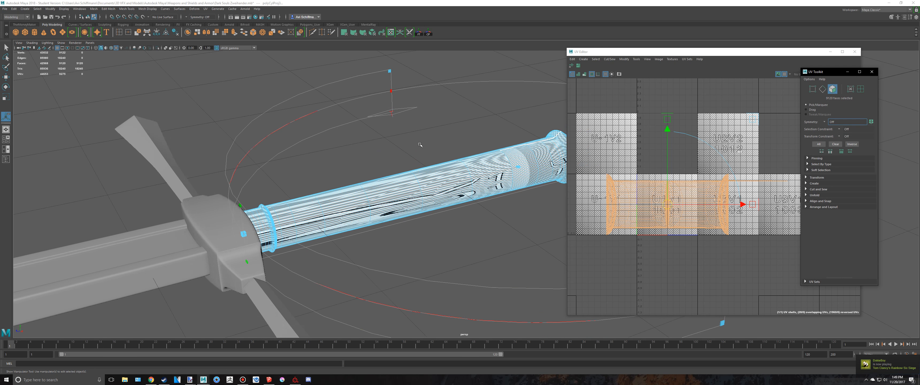
Select all of the handle's UV shells, unfold them and lay them out within the UV tile.
middle_click_drag(421, 152, 363, 144, "alt")
right_click_drag(401, 167, 428, 152)
key("q")
left_click(415, 146)
left_click(411, 153)
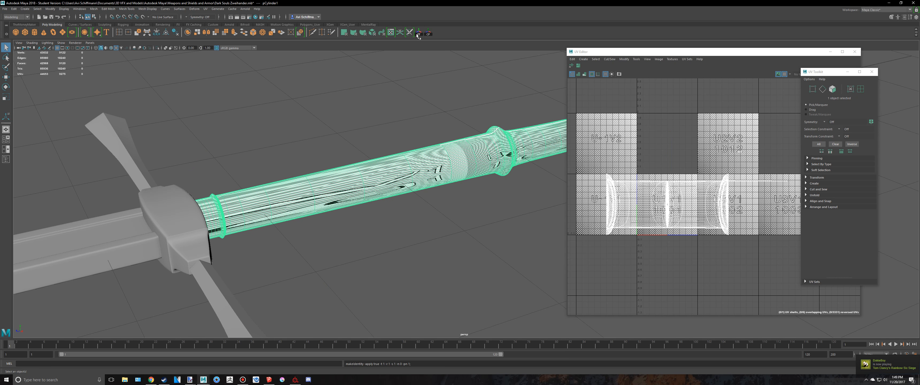
scroll(659, 189, "down", 3)
right_click_drag(667, 192, 643, 184)
left_click_drag(613, 159, 748, 249)
scroll(640, 94, "up", 1)
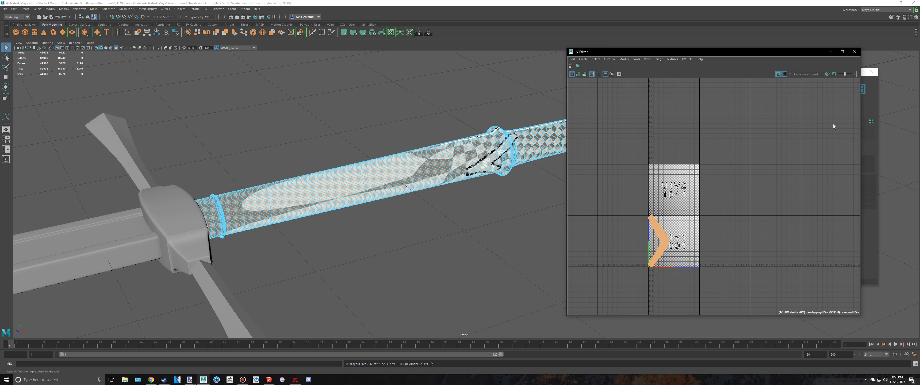
Apply automatic UV mapping to the handle.
left_click_drag(478, 142, 348, 173, "alt")
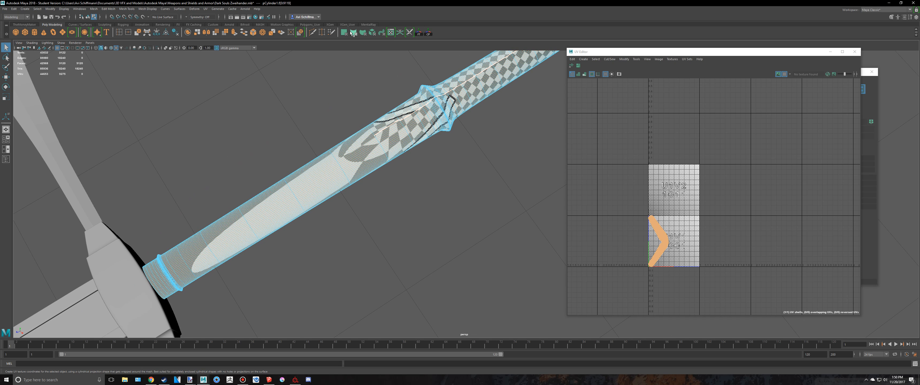
left_click(372, 34)
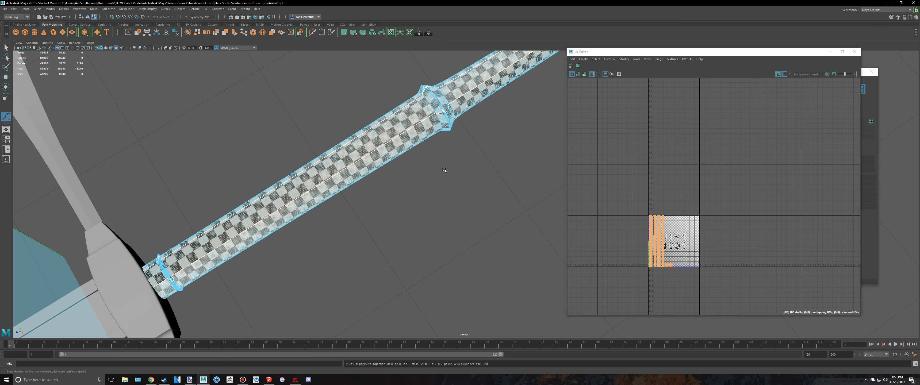
Unfold the handle's automatically mapped UV shells and lay them out within the UV tile.
left_click_drag(444, 170, 478, 176, "alt")
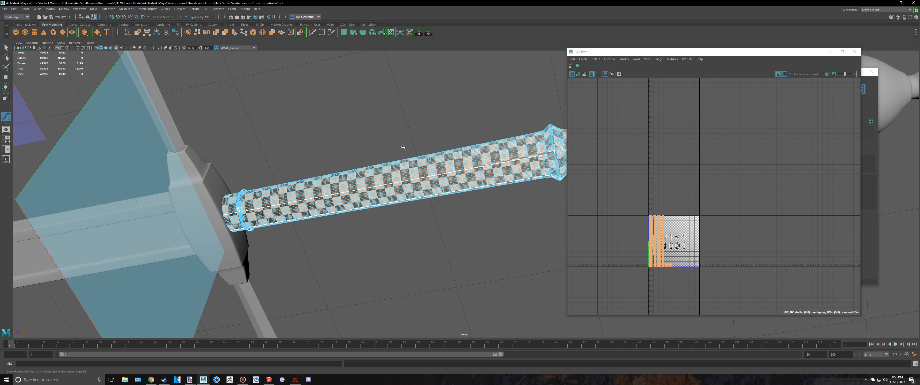
scroll(403, 147, "up", 1)
scroll(665, 265, "up", 1)
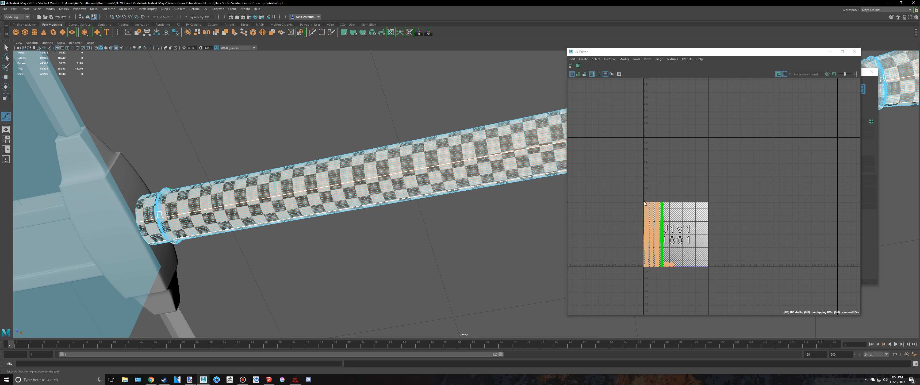
left_click(574, 65)
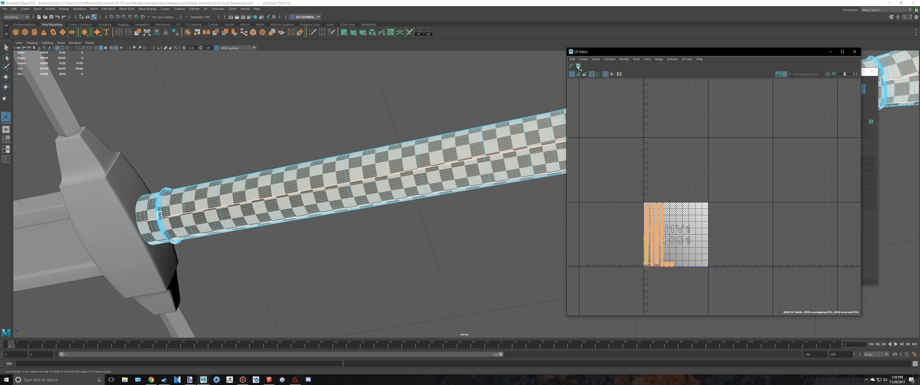
left_click(578, 66)
scroll(481, 128, "down", 4)
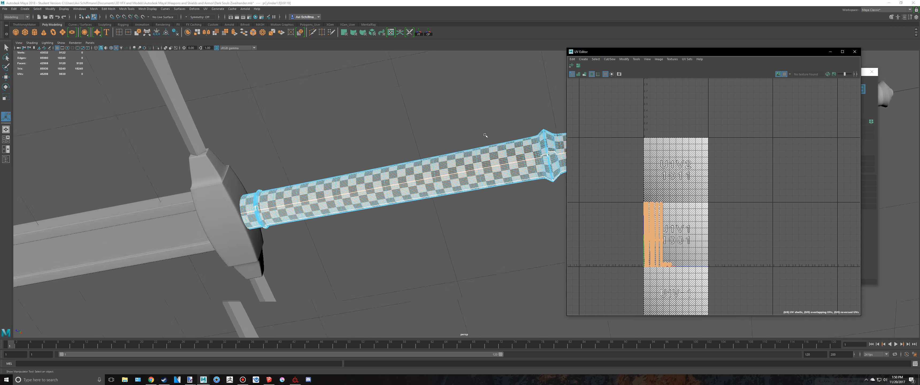
Select a lengthwise seam edge loop on the handle near the pommel and join its UV shells with Move and Sew.
left_click_drag(481, 129, 413, 131, "alt")
scroll(369, 158, "up", 3)
left_click(369, 158)
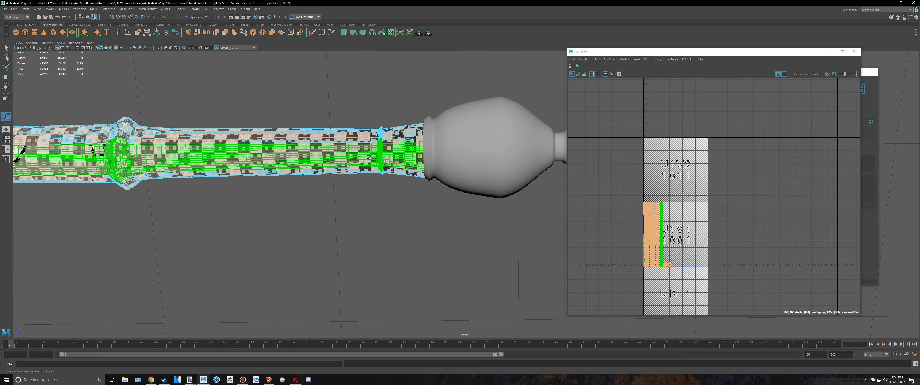
scroll(368, 157, "up", 2)
middle_click_drag(367, 158, 456, 186, "alt")
right_click_drag(360, 173, 364, 153)
scroll(389, 128, "up", 4)
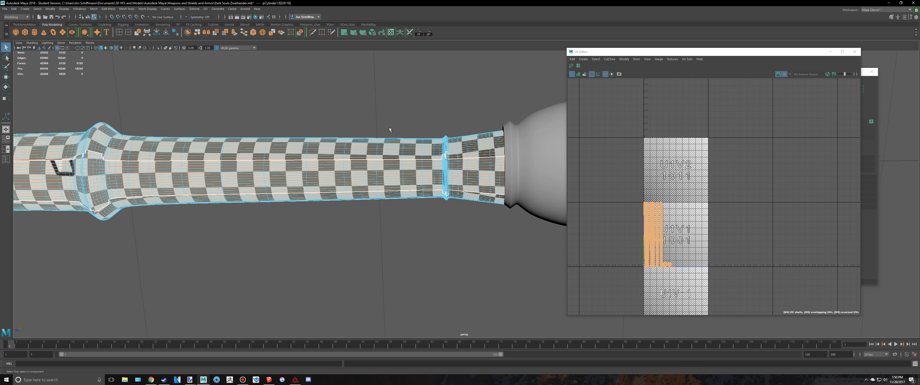
double_click(367, 147)
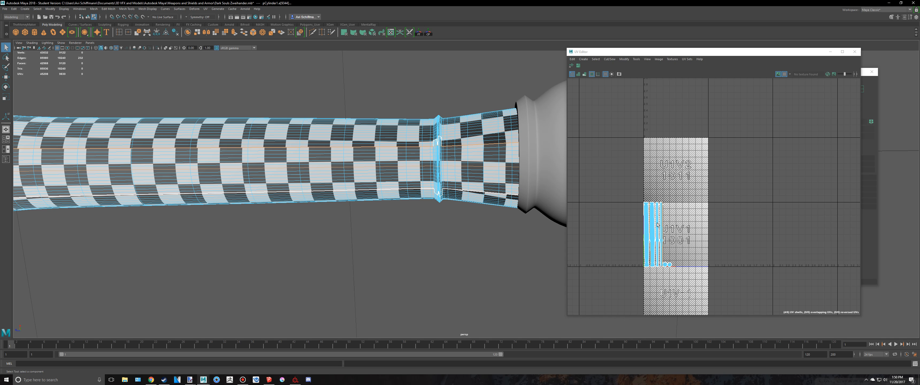
scroll(677, 220, "up", 3)
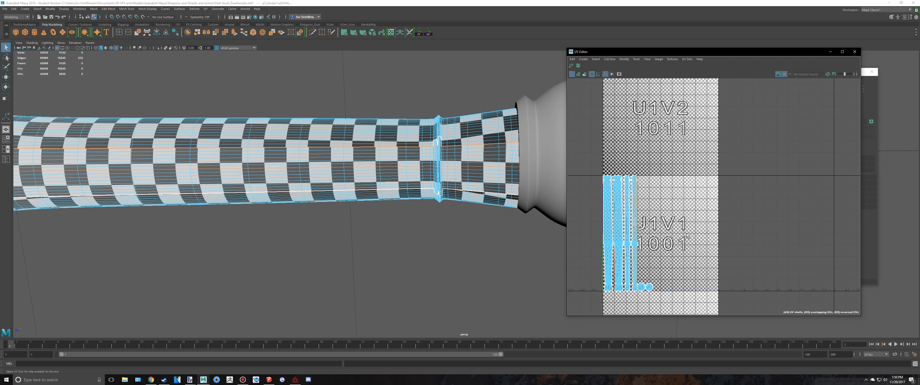
right_click_drag(698, 216, 699, 204, "shift")
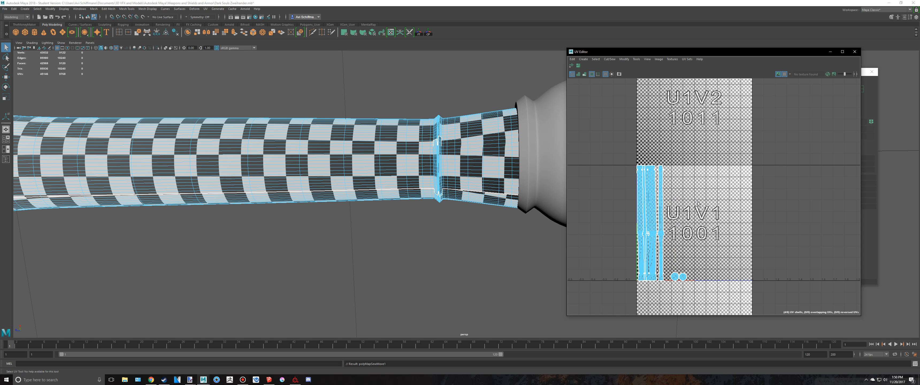
Move and sew two more lengthwise seams of the handle to merge its long UV strips into one shell.
double_click(399, 190)
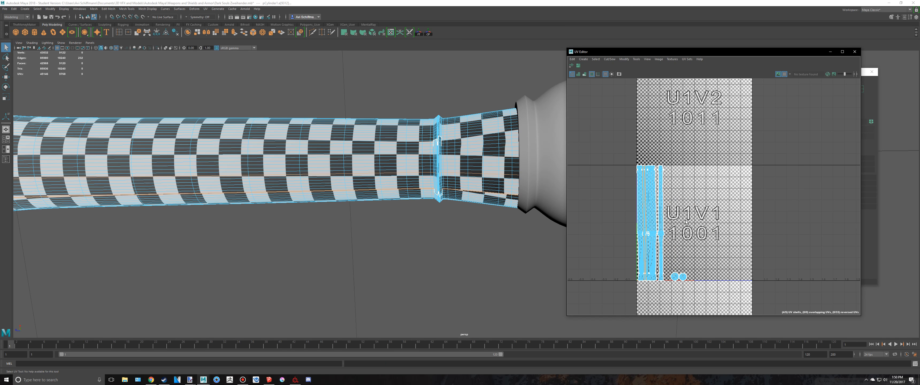
right_click(679, 215, "shift")
right_click_drag(679, 194, 680, 193, "shift")
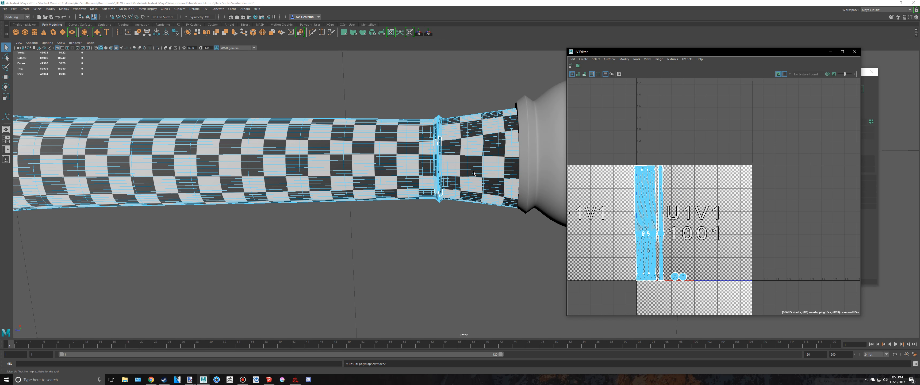
scroll(426, 143, "down", 3)
left_click_drag(375, 150, 423, 132, "alt")
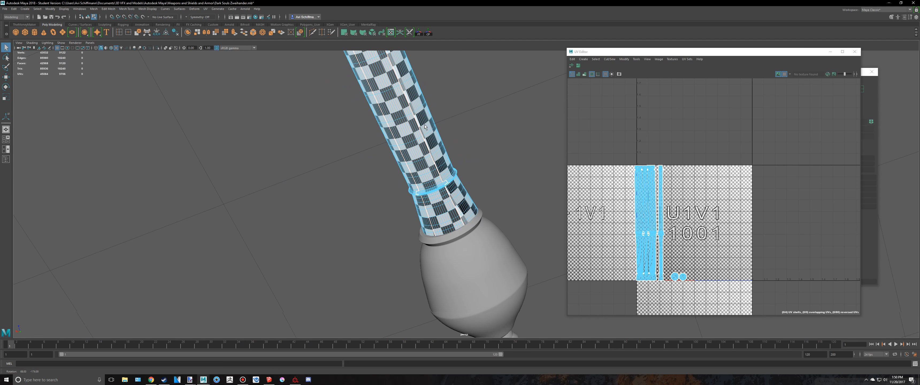
scroll(452, 160, "up", 3)
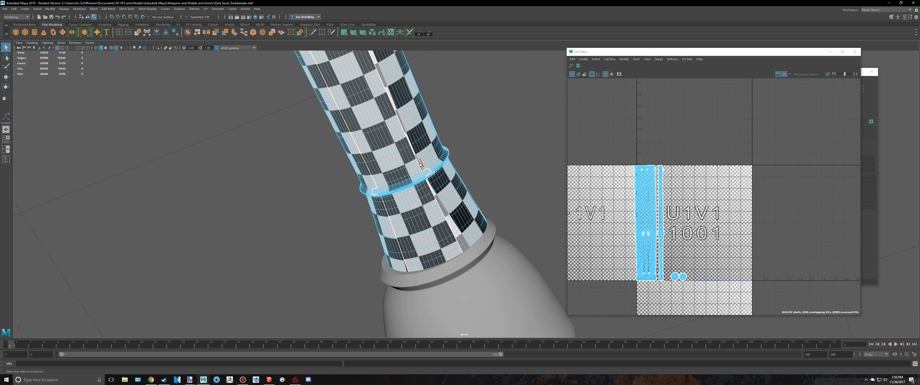
right_click_drag(677, 232, 678, 227, "shift")
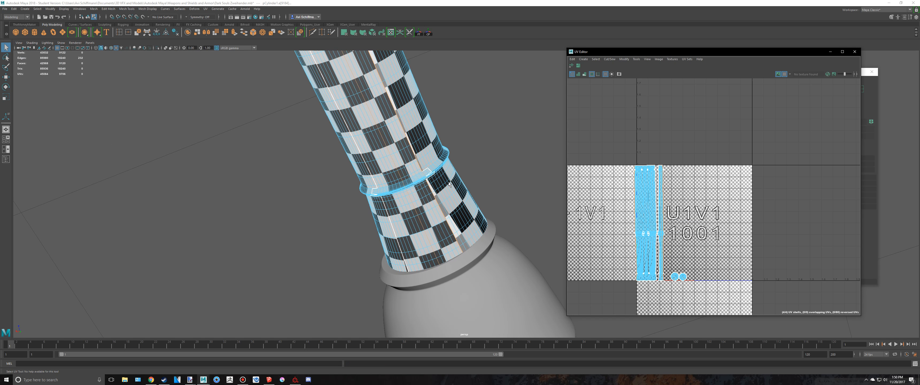
Try to move and sew the handle's last lengthwise seam, and undo that sew.
left_click(364, 163)
double_click(365, 164, "shift")
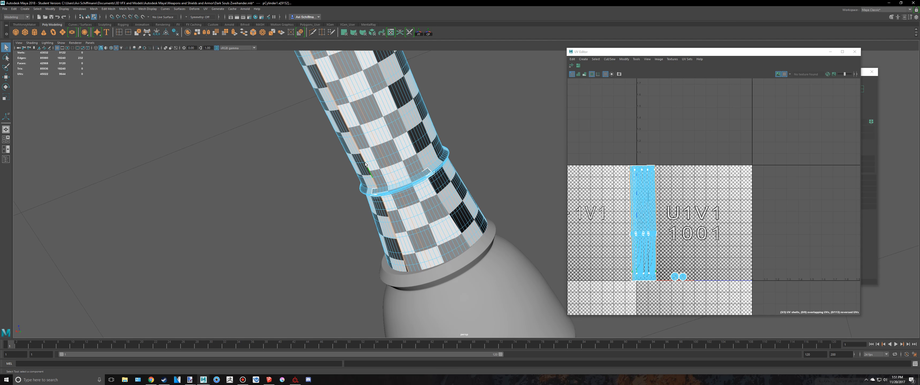
right_click_drag(695, 224, 695, 211, "shift")
left_click_drag(476, 145, 448, 234, "alt")
key("ctrl+z")
middle_click_drag(461, 198, 393, 179, "alt")
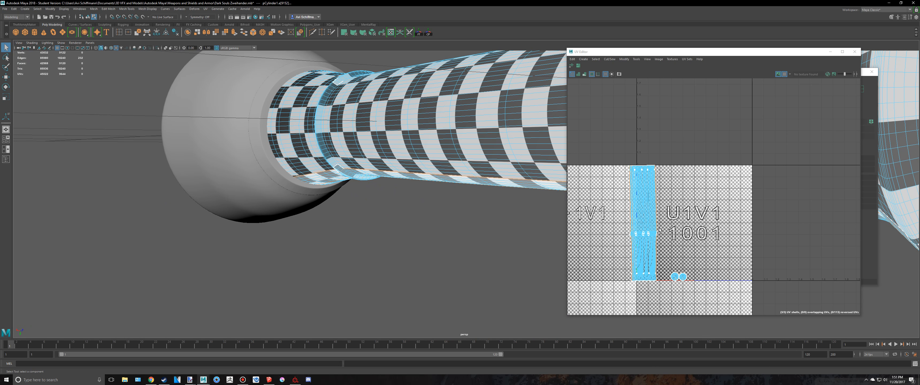
Select the handle's merged UV shell, unfold it and lay it out within the UV tile.
scroll(658, 226, "up", 2)
right_click_drag(637, 202, 630, 194)
left_click(631, 196)
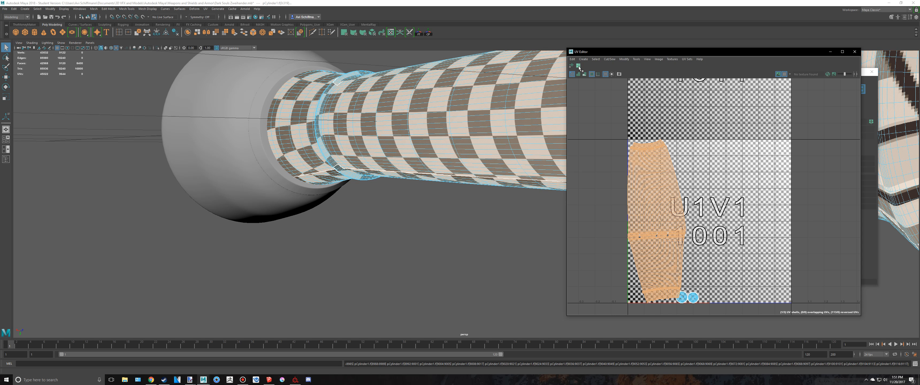
Examine the checker pattern along the handle and its central ring for stretching and visible seams.
scroll(448, 126, "down", 6)
middle_click_drag(447, 126, 285, 127, "alt")
left_click_drag(285, 126, 321, 110, "alt")
left_click_drag(327, 156, 323, 167, "alt")
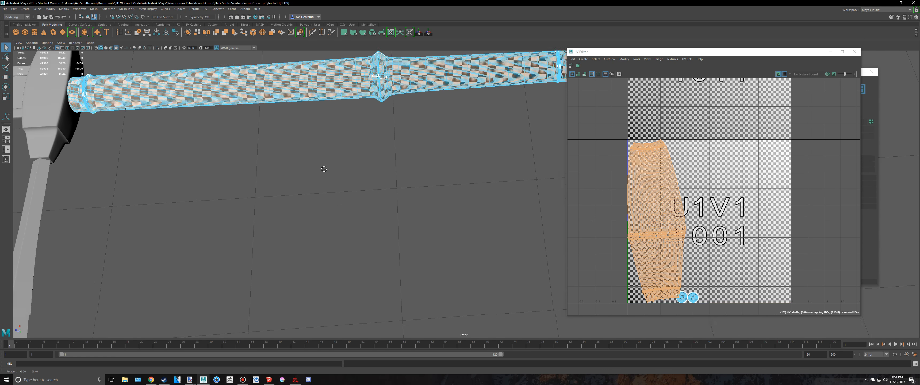
middle_click_drag(372, 167, 398, 229, "alt")
right_click_drag(405, 205, 424, 234, "alt")
middle_click_drag(423, 234, 510, 248, "alt")
right_click_drag(375, 148, 417, 185)
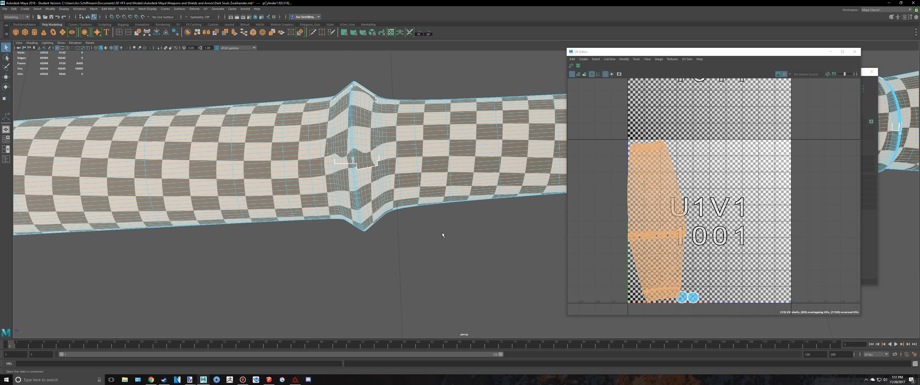
key("ctrl+z")
right_click_drag(443, 232, 398, 238, "alt")
middle_click_drag(273, 220, 475, 192, "alt")
Close the UV Editor and UV Toolkit and deselect the handle.
left_click(855, 52)
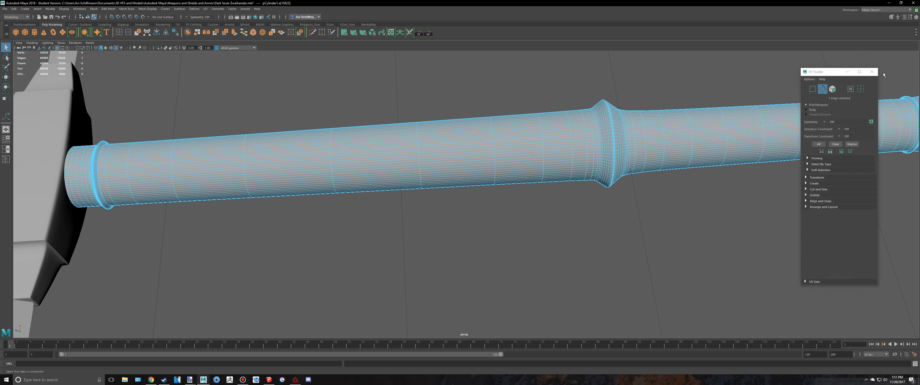
left_click(872, 71)
left_click(758, 204)
Apply automatic UV mapping to the crossguard's central block and show its UVs in the UV Editor.
right_click_drag(758, 205, 419, 231, "alt")
middle_click_drag(419, 231, 524, 238, "alt")
left_click_drag(523, 239, 455, 229, "alt")
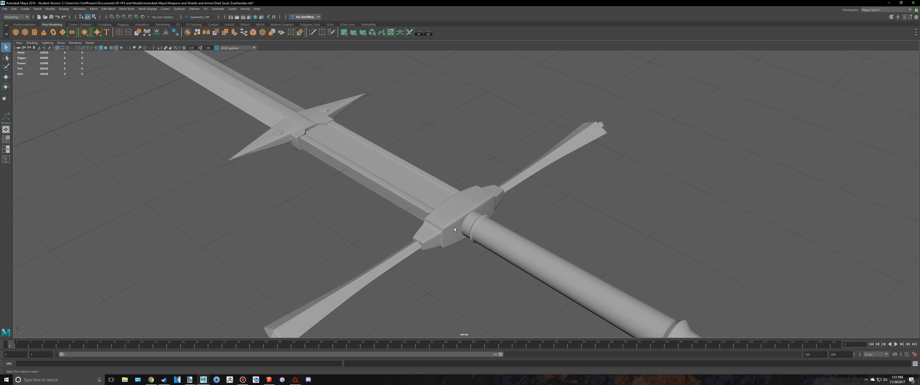
scroll(454, 228, "down", 3)
scroll(456, 225, "up", 3)
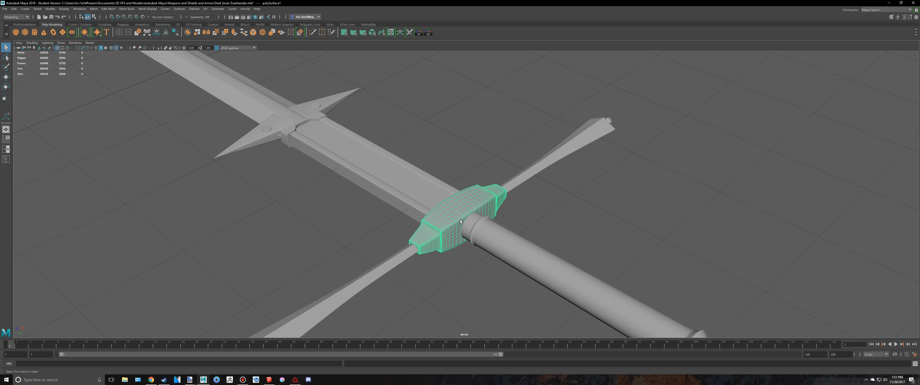
right_click_drag(315, 140, 433, 157, "alt")
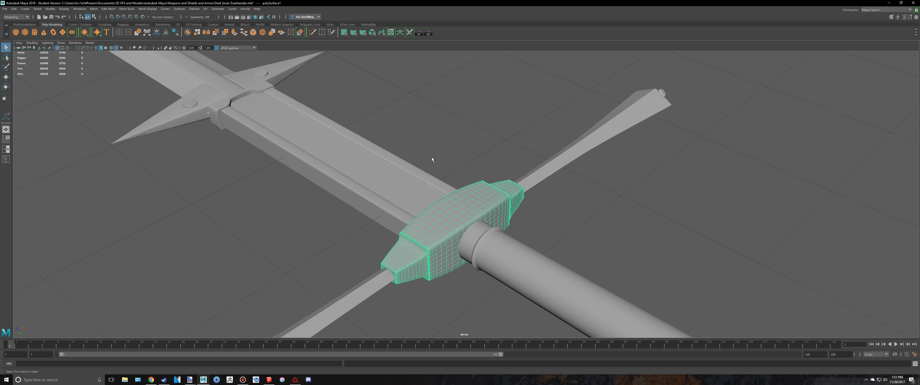
middle_click_drag(433, 156, 438, 128, "alt")
left_click(374, 33)
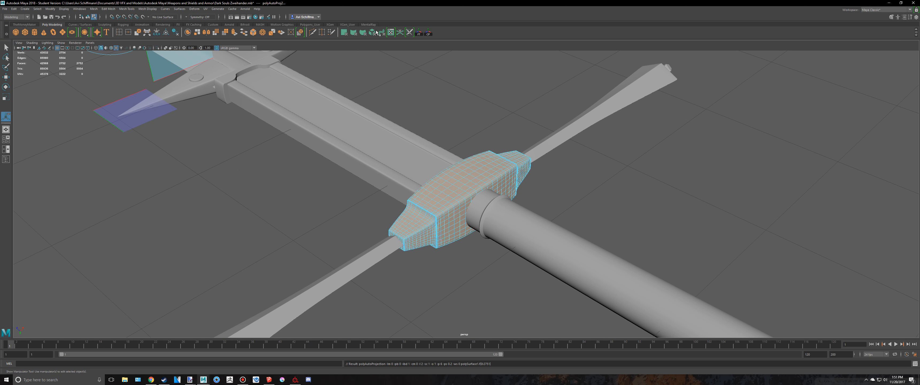
left_click(391, 33)
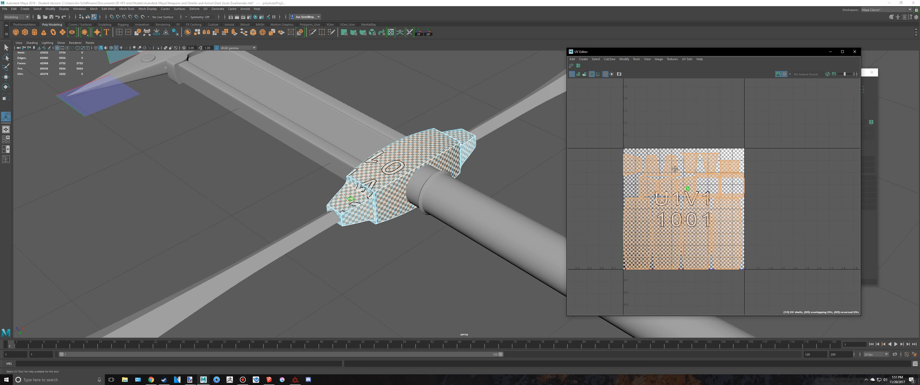
Select all UVs of the crossguard's central block, unfold them and lay them out within the UV tile.
middle_click_drag(675, 169, 652, 152, "alt")
right_click_drag(662, 153, 640, 146)
right_click_drag(655, 204, 626, 206, "alt")
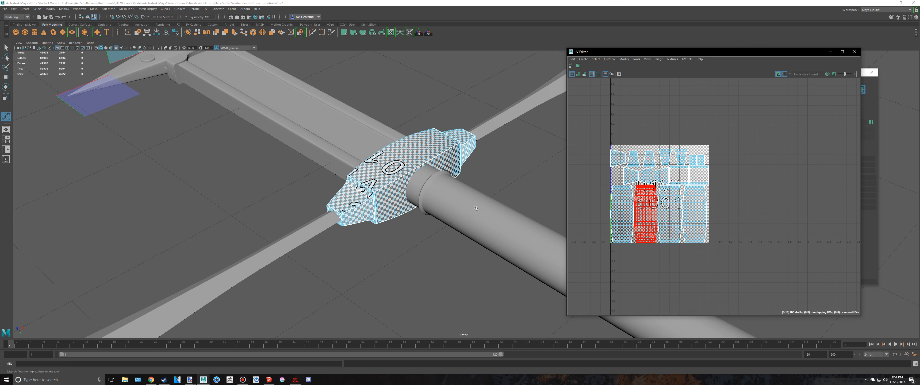
left_click_drag(476, 208, 404, 211, "alt")
left_click_drag(782, 291, 596, 141)
right_click_drag(398, 145, 428, 130)
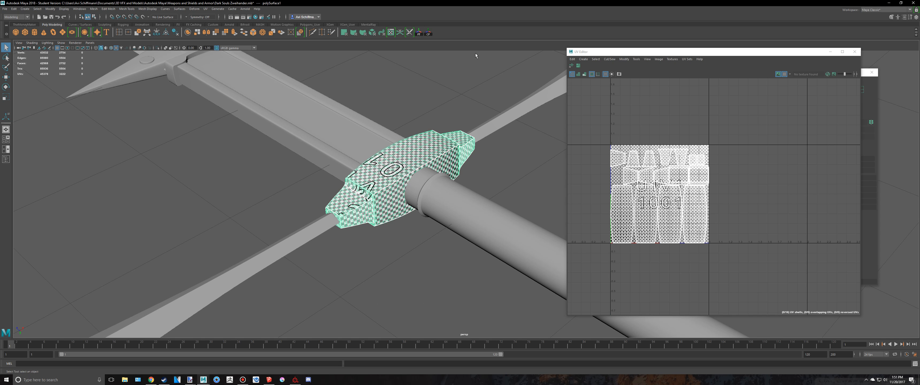
right_click_drag(696, 200, 761, 279)
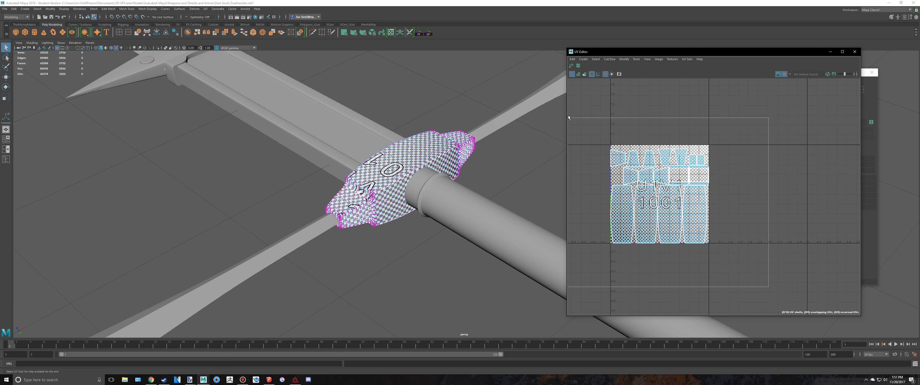
left_click_drag(569, 117, 581, 82)
left_click(572, 67)
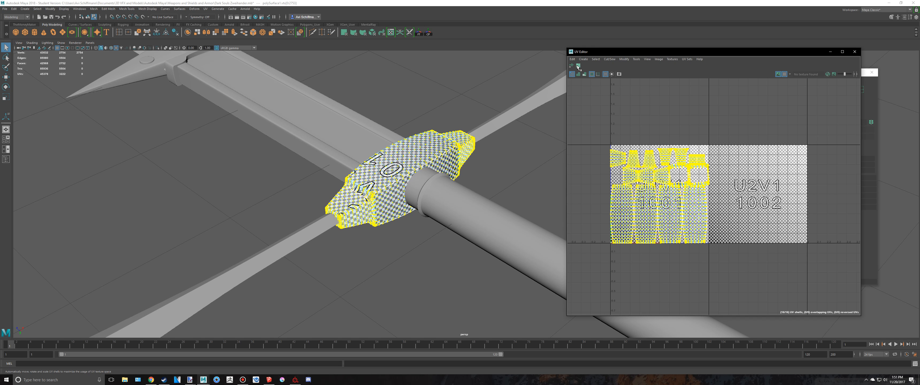
left_click(579, 67)
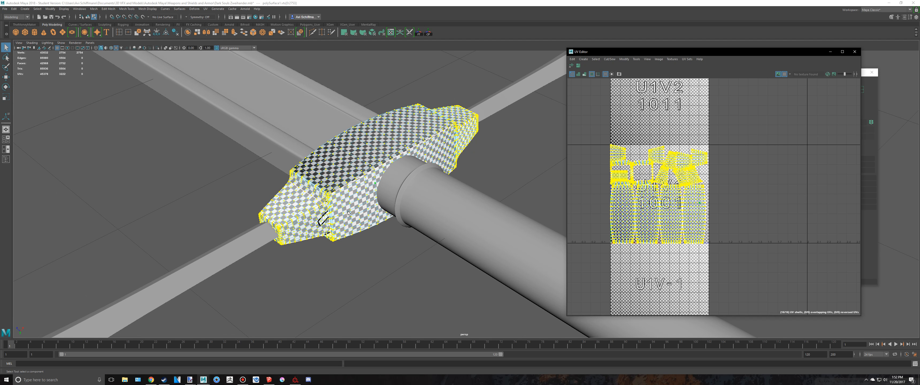
Check the central block's checker pattern, close the UV windows, return to object selection and deselect the block.
left_click_drag(470, 162, 289, 258, "alt")
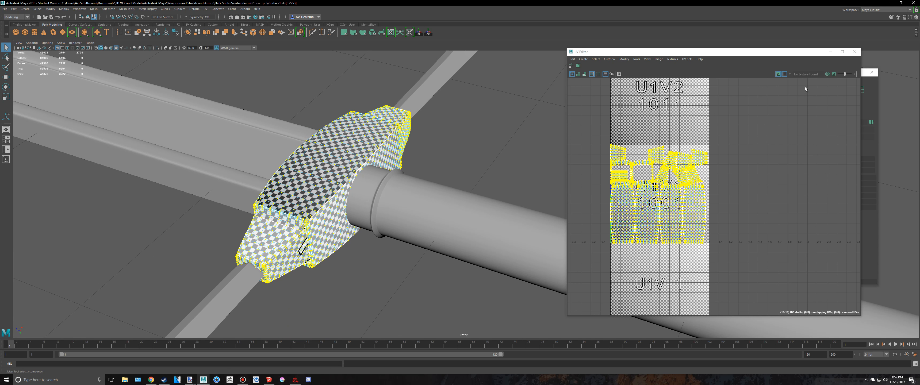
left_click(855, 52)
left_click(871, 72)
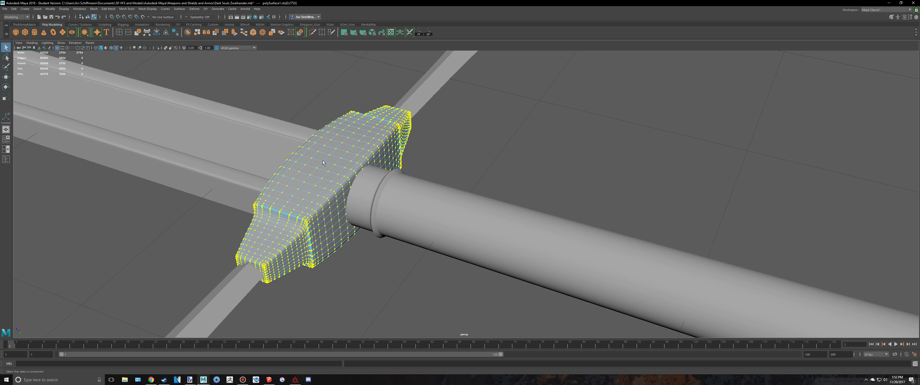
scroll(460, 194, "down", 3)
right_click_drag(372, 159, 401, 146)
left_click(441, 175)
Apply automatic UV mapping to the flared crossguard arm and show its UVs in the UV Editor.
middle_click_drag(302, 259, 370, 167, "alt")
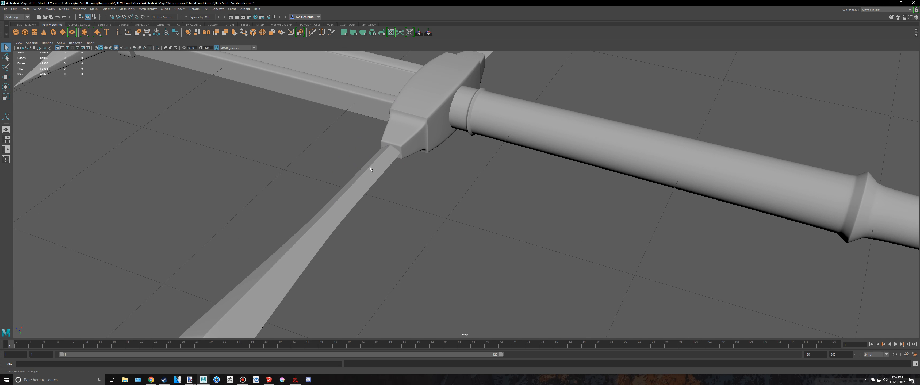
middle_click_drag(366, 233, 384, 56, "alt")
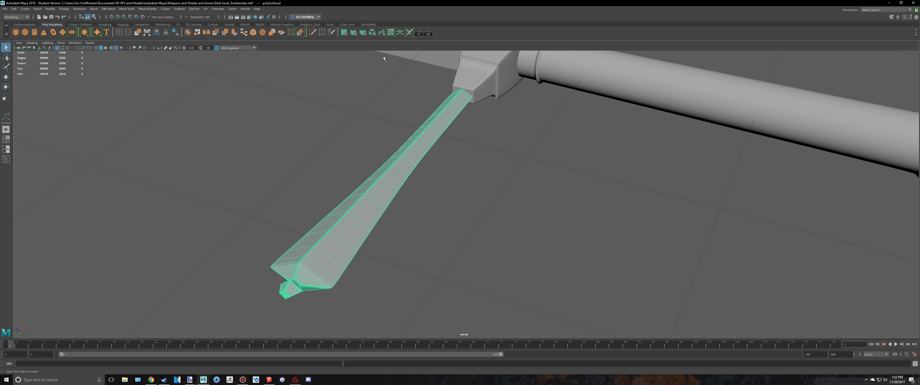
left_click(373, 33)
left_click(391, 32)
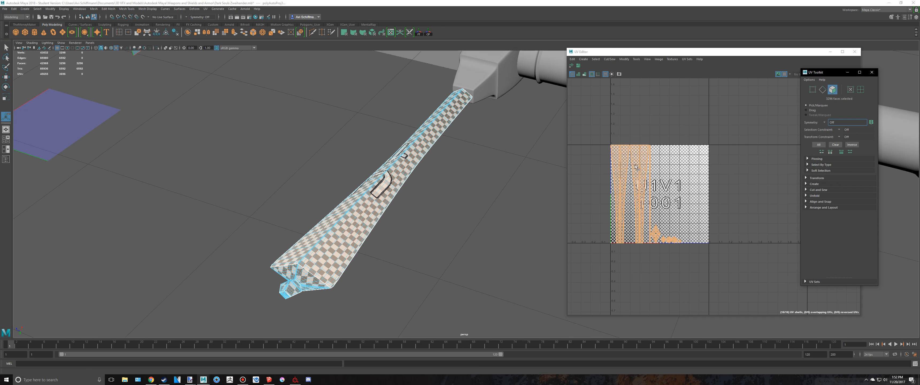
Unfold all UVs of the flared crossguard arm, lay them out within the UV tile and reselect all the shells.
left_click_drag(720, 270, 767, 294)
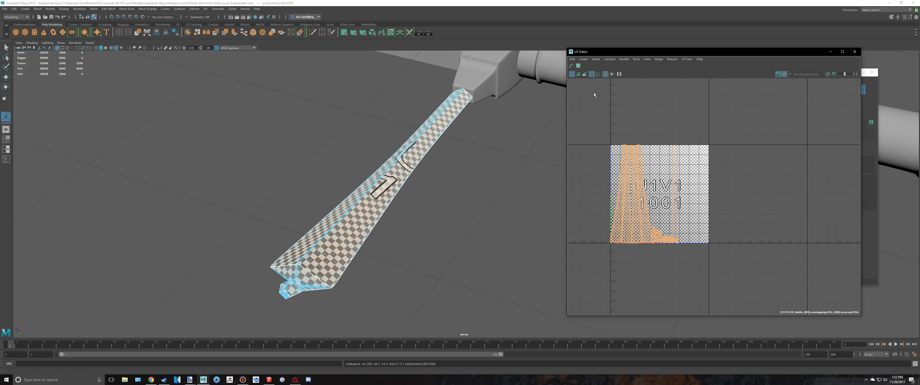
right_click_drag(396, 139, 422, 118)
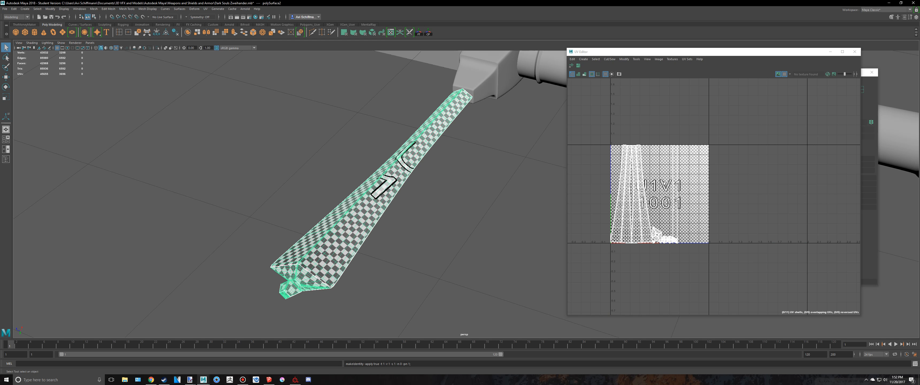
right_click_drag(632, 172, 610, 164)
left_click_drag(586, 109, 708, 263)
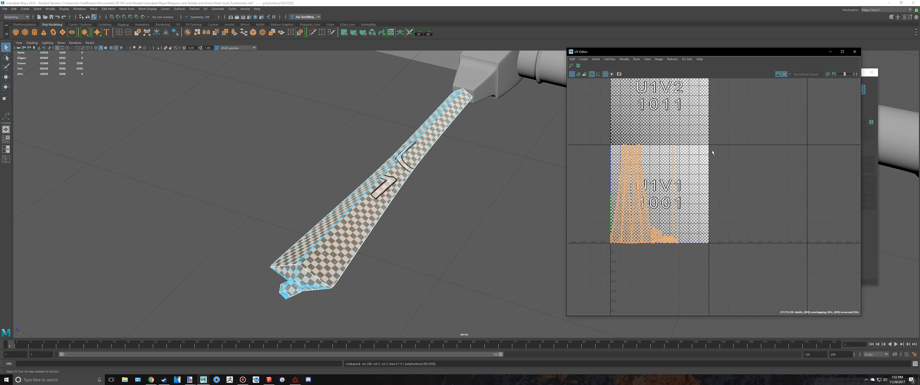
Select the opposite flared crossguard arm and all of its UV shells.
middle_click_drag(515, 76, 418, 189, "alt")
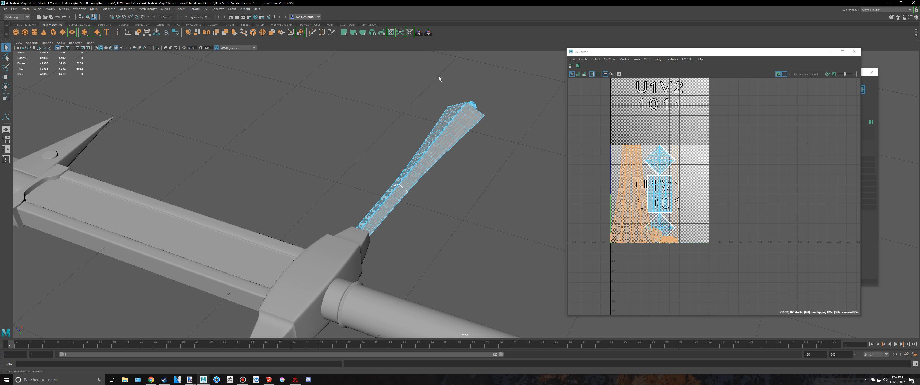
right_click_drag(455, 122, 475, 111)
left_click(442, 130)
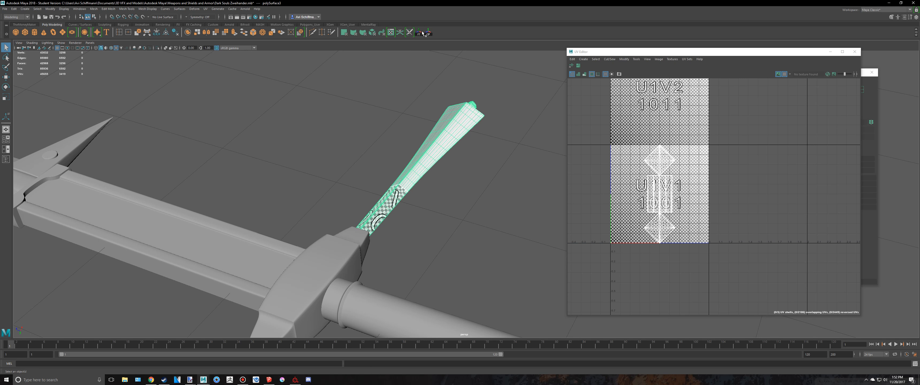
right_click_drag(655, 154, 626, 143)
left_click_drag(602, 106, 732, 290)
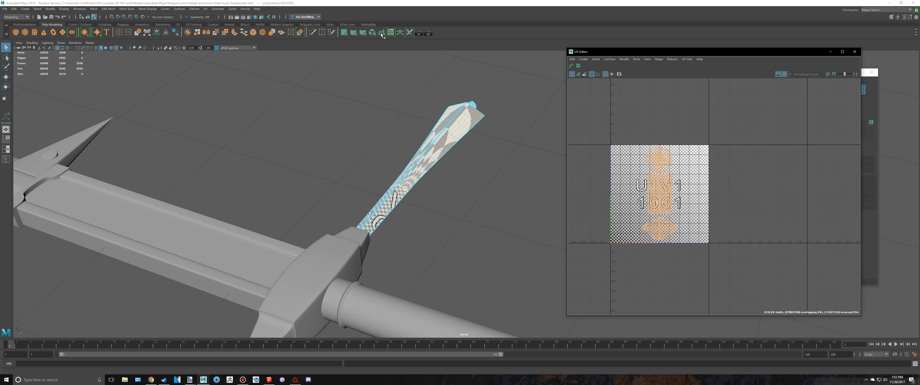
Apply automatic UV mapping to the opposite crossguard arm, then unfold its shells and lay them out within the UV tile.
left_click(372, 33)
left_click(614, 105)
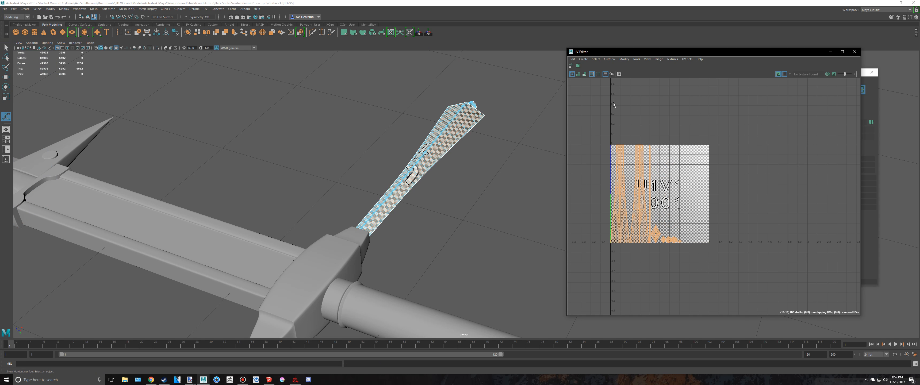
left_click(579, 66)
Close the UV Editor and UV Toolkit and return the crossguard arm to object selection.
left_click(855, 51)
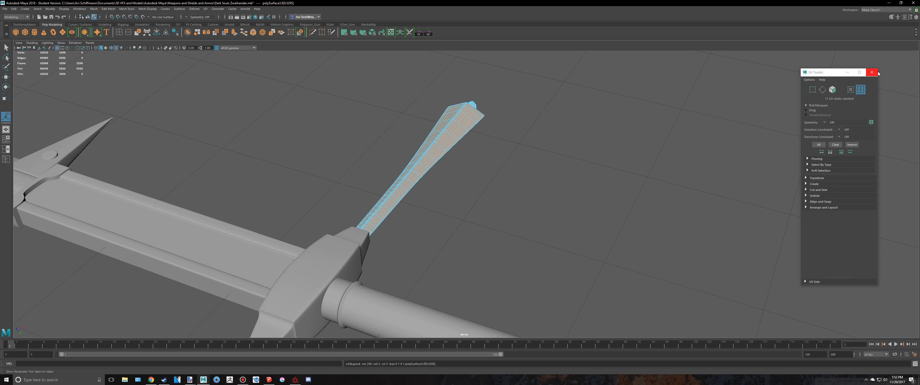
left_click(873, 72)
scroll(522, 179, "down", 2)
left_click_drag(522, 179, 379, 204, "alt")
right_click_drag(462, 162, 484, 149)
key("q")
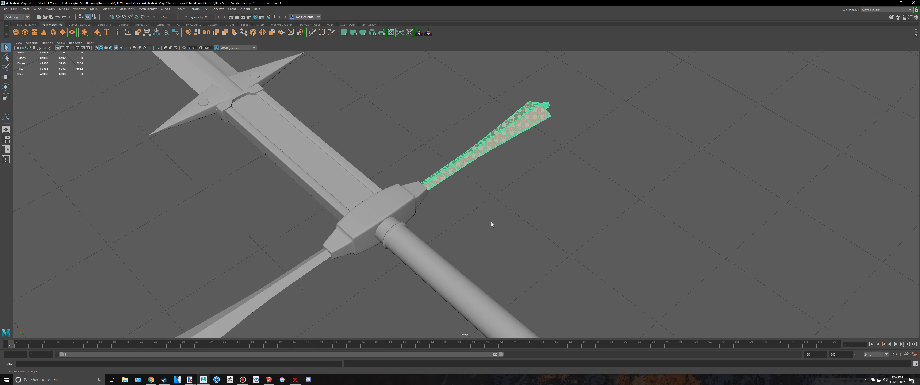
Compare the UVs and checker patterns of the crossguard arm and handle, close the UV windows and clear the selection.
left_click(435, 261, "shift")
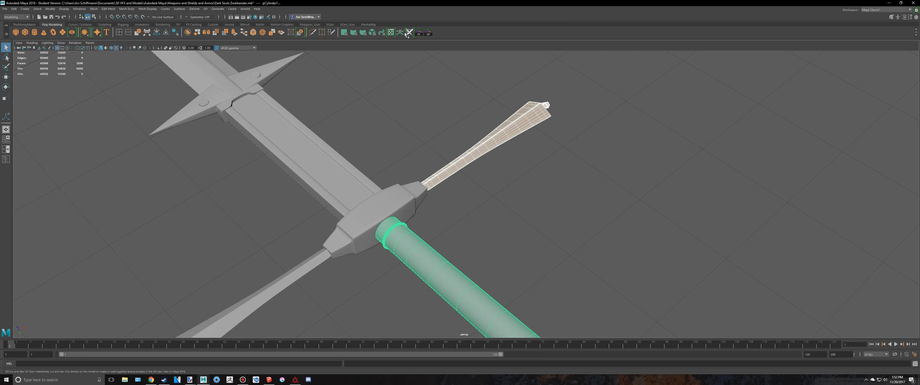
left_click(392, 33)
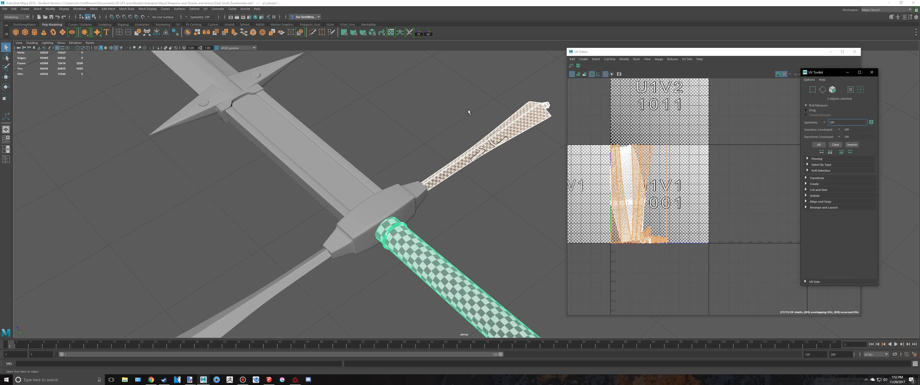
left_click(873, 73)
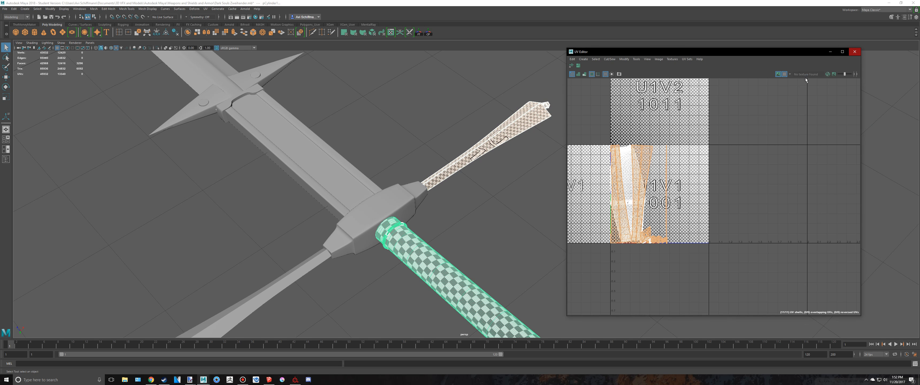
left_click(855, 51)
scroll(551, 152, "down", 2)
right_click(500, 131)
right_click_drag(504, 129, 524, 124)
left_click(436, 115)
Apply automatic UV mapping to the rectangular ricasso between crossguard and blade and show its UVs in the UV Editor.
middle_click_drag(435, 115, 492, 140, "alt")
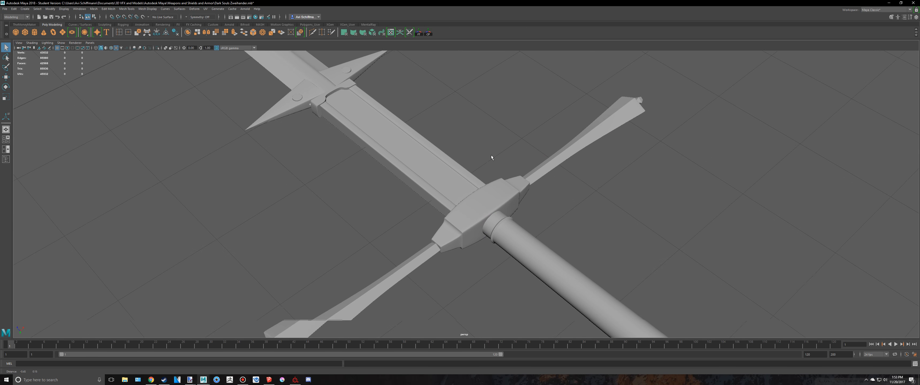
left_click_drag(461, 157, 502, 155, "alt")
middle_click_drag(454, 175, 506, 162, "alt")
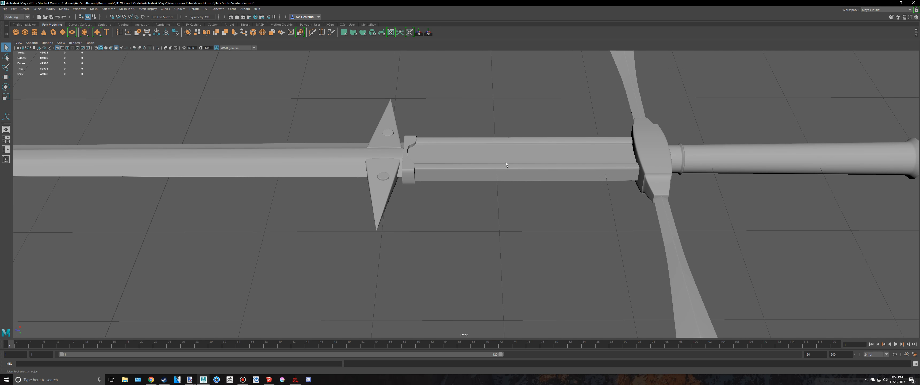
left_click(504, 159)
scroll(506, 156, "up", 3)
scroll(483, 153, "up", 2)
left_click(381, 33)
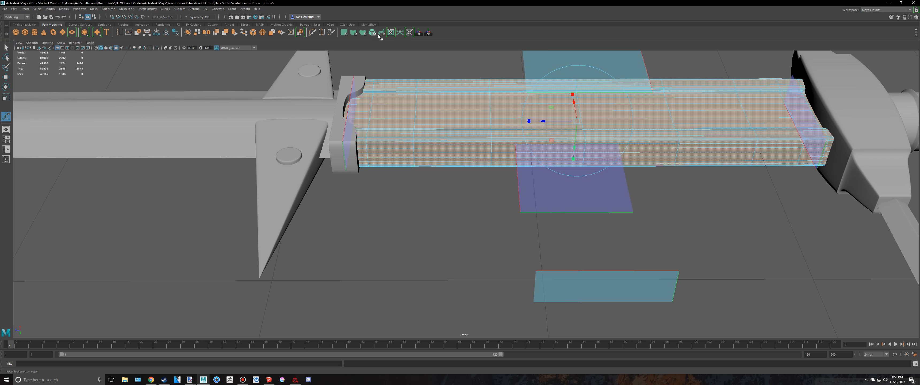
middle_click_drag(426, 101, 386, 126, "alt")
left_click(391, 33)
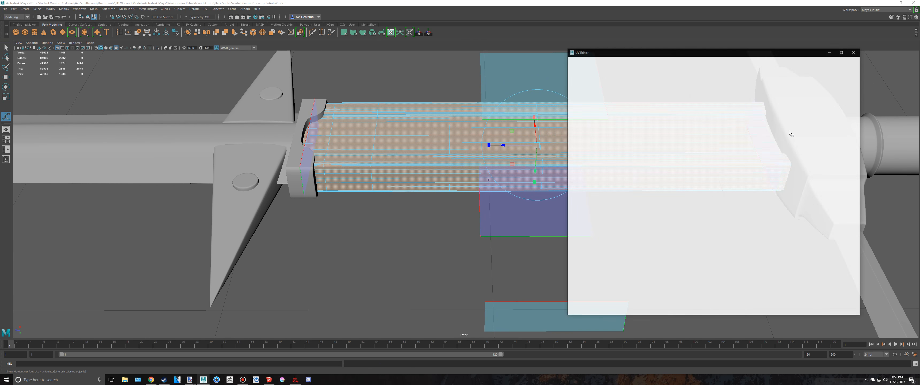
Select all UV shells of the ricasso, unfold them and lay them out within the UV tile.
right_click_drag(680, 189, 650, 181)
scroll(646, 179, "down", 3)
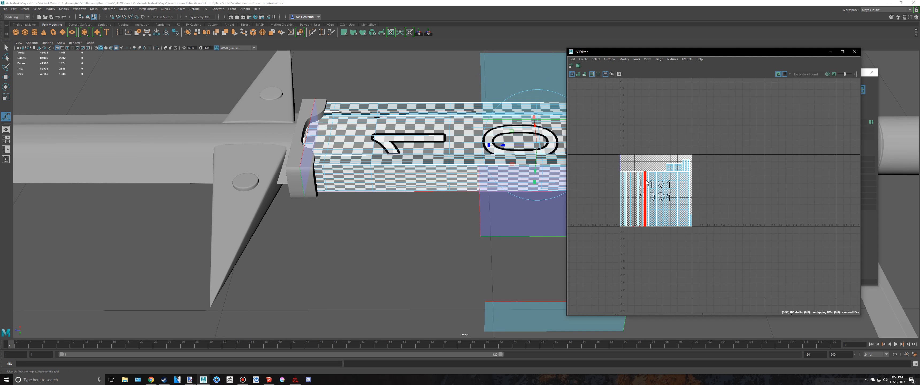
left_click_drag(753, 275, 573, 129)
scroll(601, 134, "up", 2)
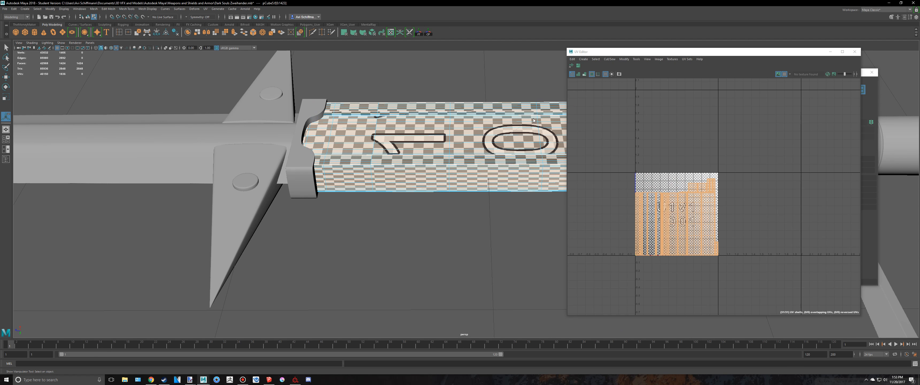
left_click(461, 91)
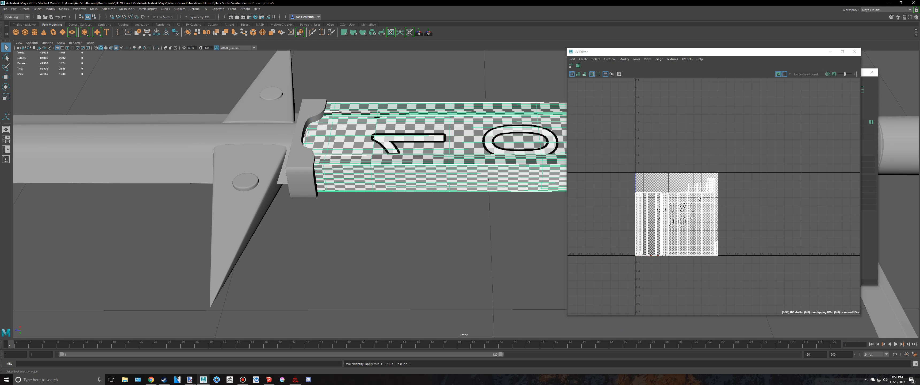
right_click_drag(699, 197, 682, 188)
left_click_drag(770, 282, 555, 88)
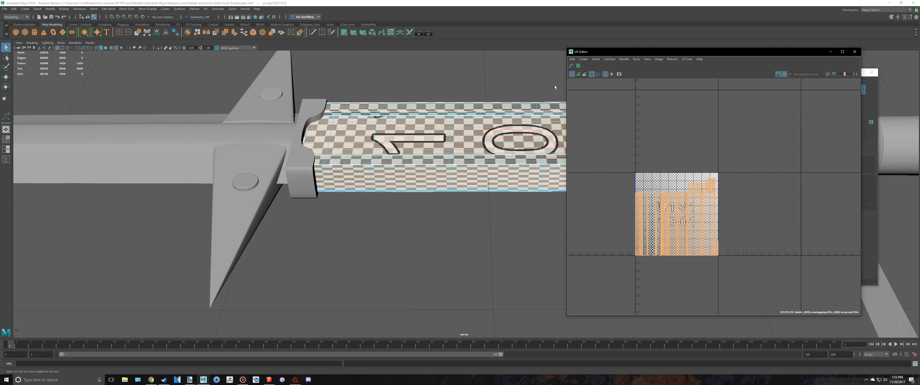
left_click(571, 66)
left_click(578, 67)
key("f")
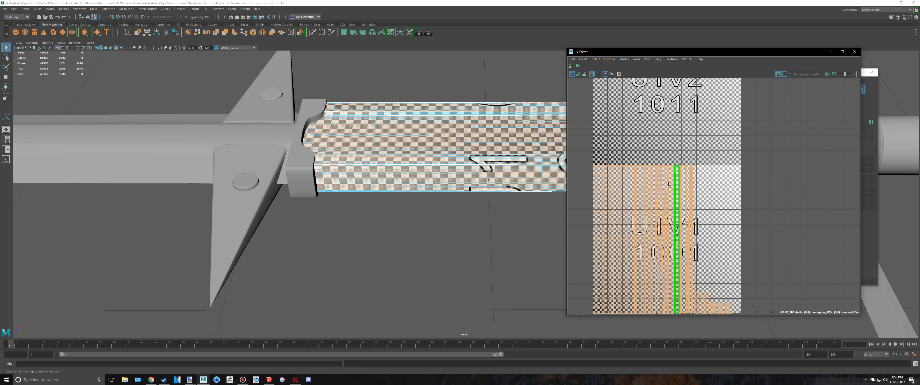
Check the ricasso's checker pattern around the crossguard end and return to object selection.
left_click_drag(470, 113, 445, 152, "alt")
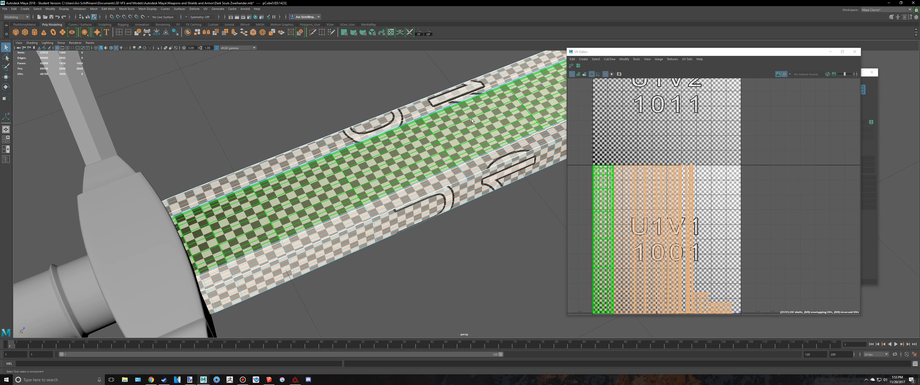
scroll(447, 161, "down", 7)
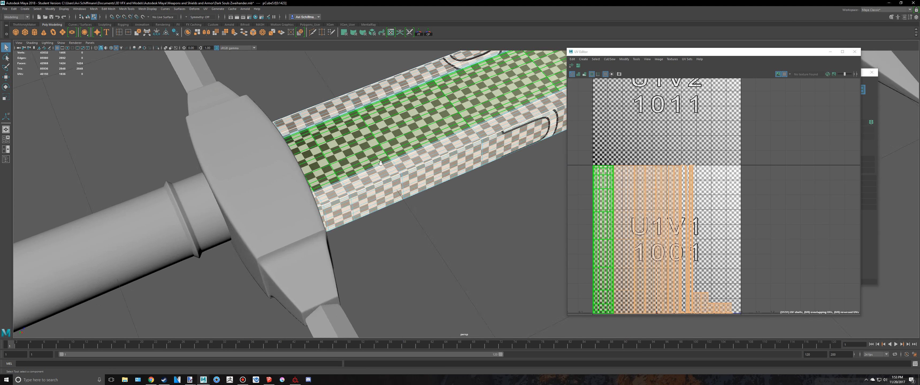
middle_click_drag(550, 140, 219, 212, "alt")
right_click_drag(219, 212, 220, 195)
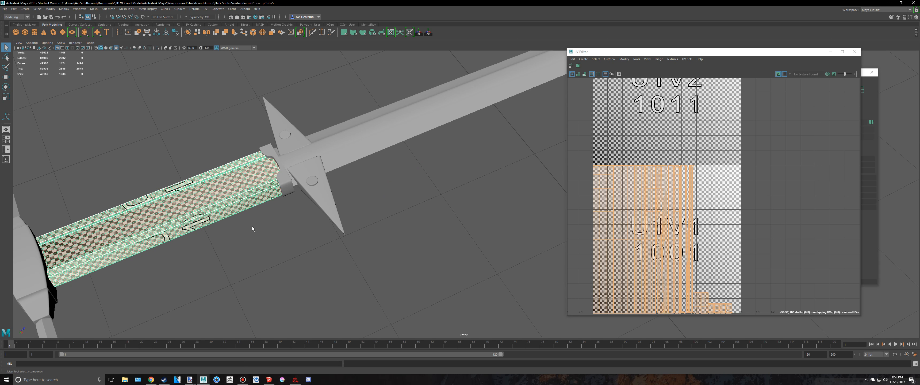
Select the notched collar at the blade end of the ricasso, unfold all its UV shells and lay them out.
scroll(253, 227, "up", 3)
left_click(340, 157)
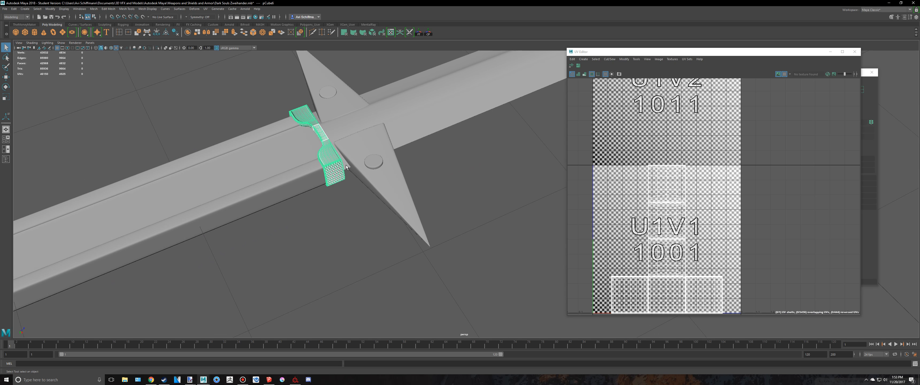
key("f")
scroll(411, 107, "down", 1)
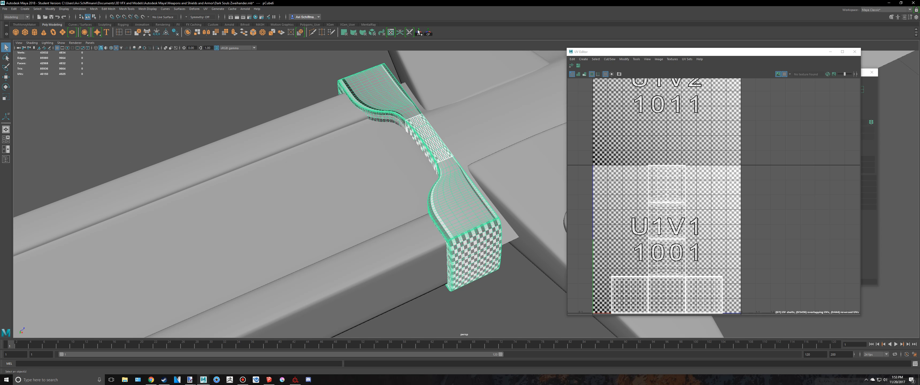
scroll(665, 153, "down", 3)
right_click_drag(664, 177, 629, 157)
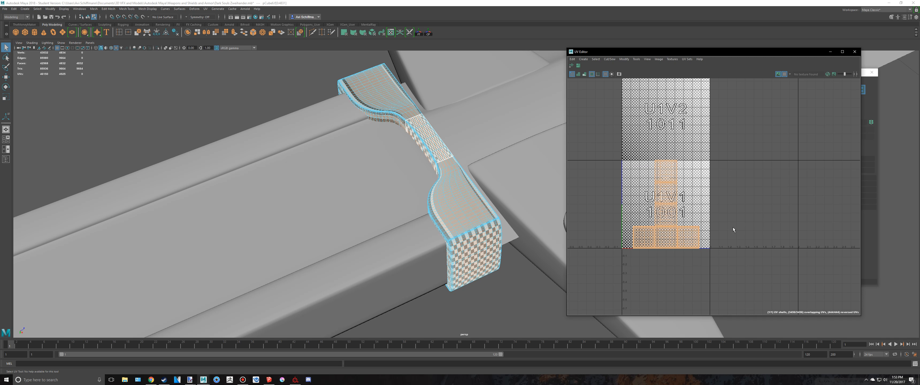
left_click(578, 66)
Examine the notched collar's checker pattern and UV layout for stretching.
left_click_drag(458, 151, 392, 184, "alt")
middle_click_drag(438, 168, 389, 181, "alt")
left_click_drag(389, 181, 375, 146, "alt")
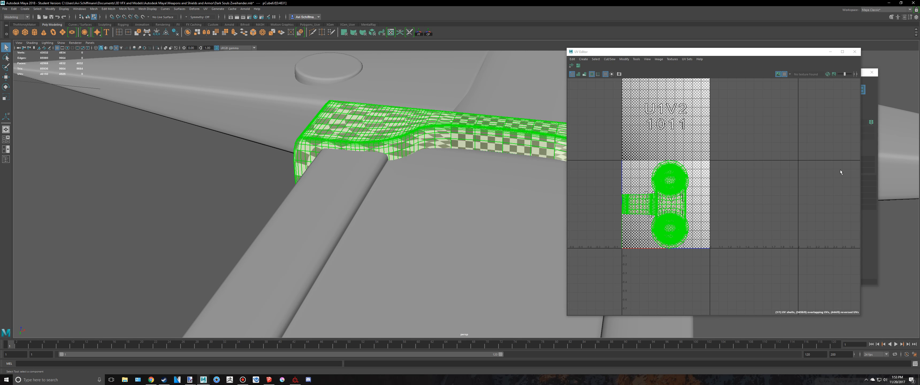
scroll(756, 206, "up", 4)
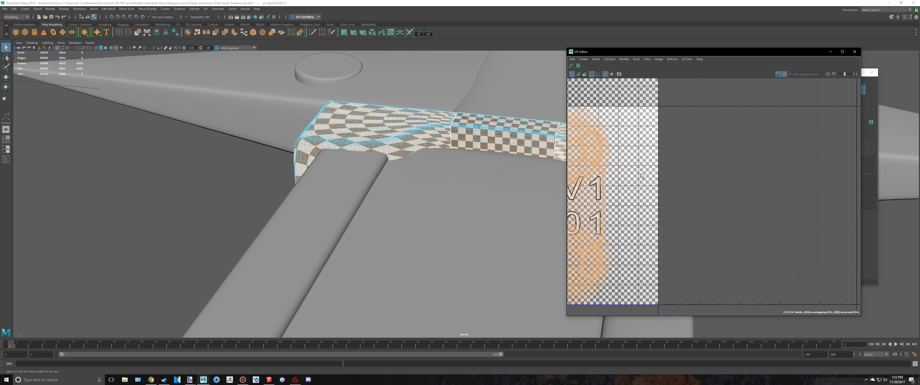
scroll(641, 175, "down", 4)
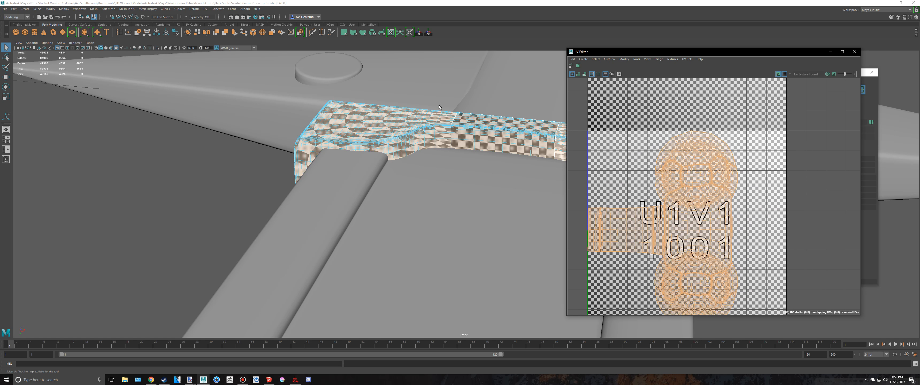
scroll(440, 105, "up", 3)
middle_click_drag(453, 107, 440, 147, "alt")
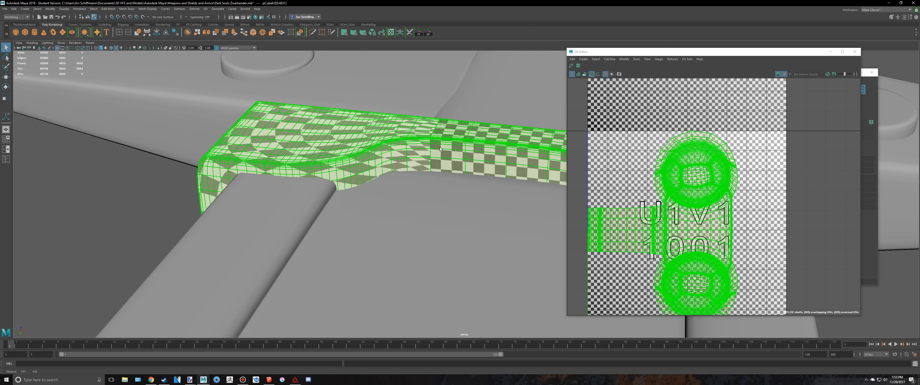
Try to move and sew the UV edges at the collar's narrow middle section, check the checker pattern and undo the sew.
right_click_drag(443, 155, 444, 138)
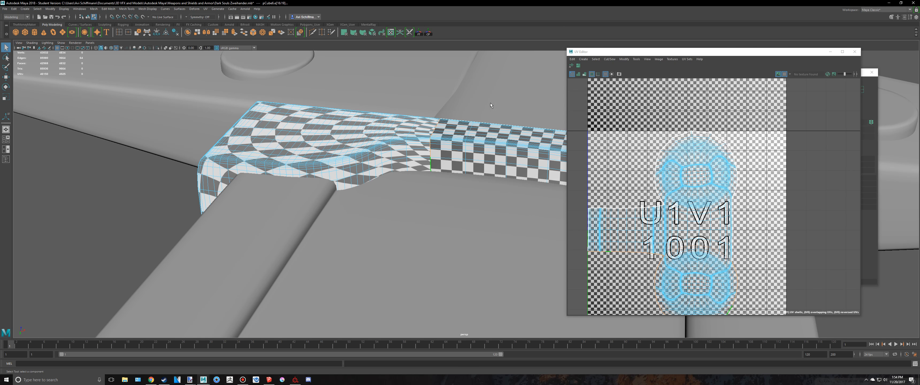
left_click_drag(491, 103, 501, 130, "alt")
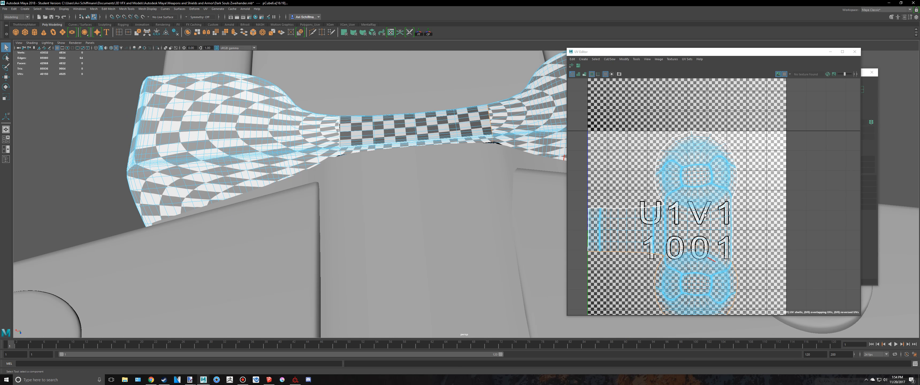
middle_click_drag(683, 226, 689, 222, "alt")
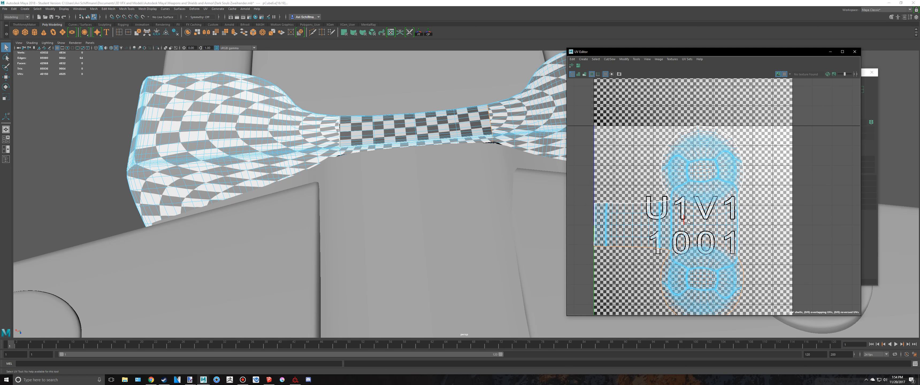
right_click_drag(689, 222, 688, 208, "shift")
left_click_drag(515, 201, 497, 113, "alt")
key("ctrl+z")
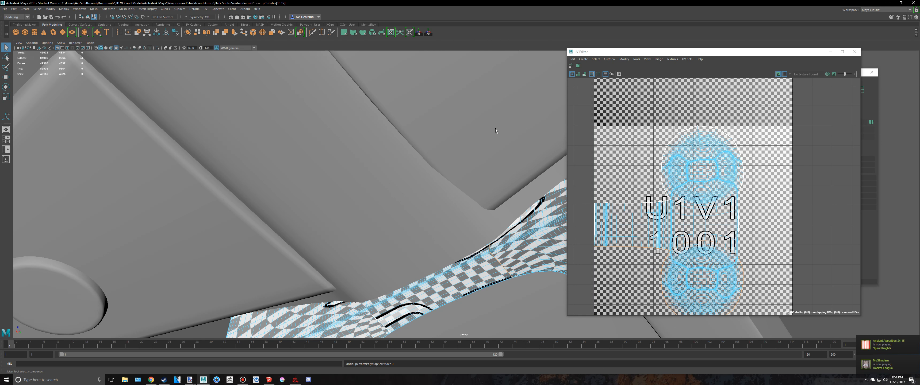
Move and sew the UV edge loops at the ends of the collar's narrow middle section.
left_click_drag(495, 128, 506, 185, "alt")
right_click_drag(643, 211, 639, 194)
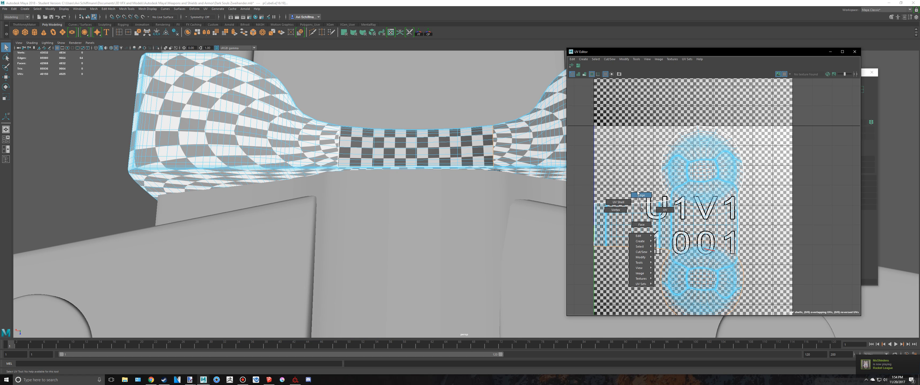
double_click(494, 152)
right_click_drag(695, 201, 672, 187, "shift")
middle_click_drag(402, 125, 461, 155, "alt")
right_click_drag(726, 200, 669, 177, "shift")
scroll(693, 191, "down", 3)
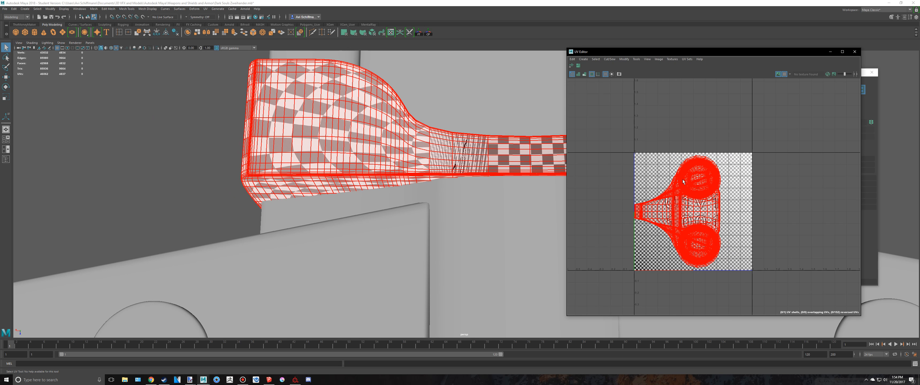
Unfold the collar's joined UVs, lay them out and check the checker pattern across the notch.
left_click(678, 193)
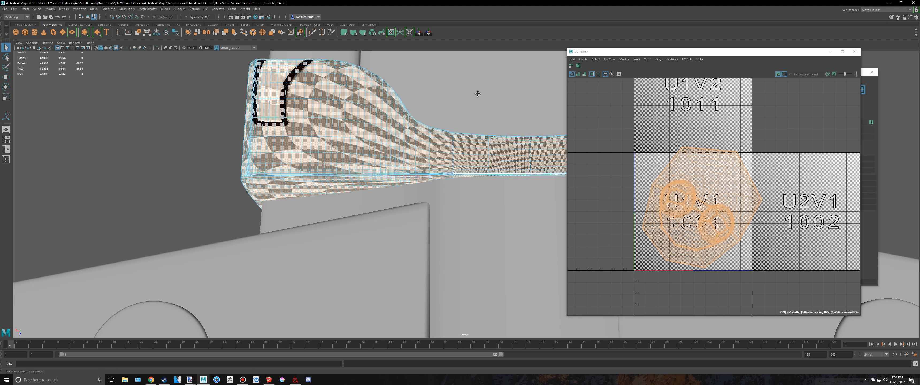
key("f")
left_click(579, 66)
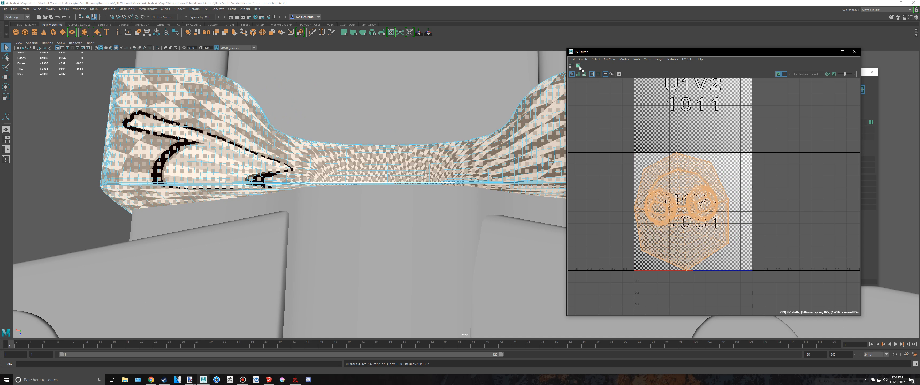
left_click_drag(447, 117, 489, 94, "alt")
Undo the collar's UV layout, the unfold and the edge sewing.
key("ctrl+z")
key("ctrl+z")
key("ctrl+z")
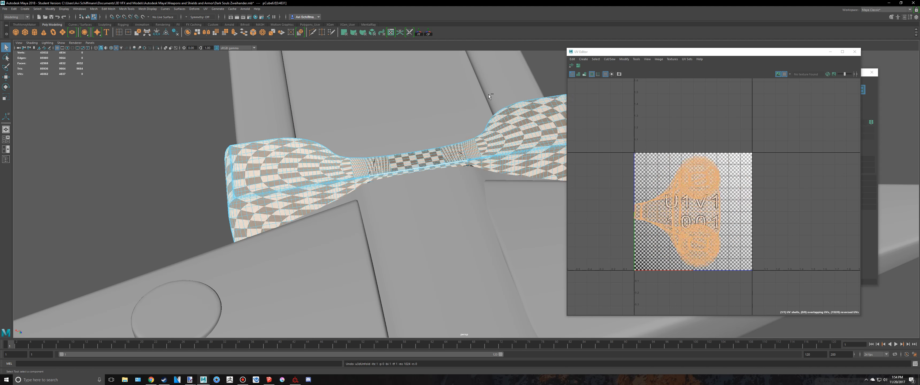
key("ctrl+z")
key("ctrl+z")
key("ctrl+z")
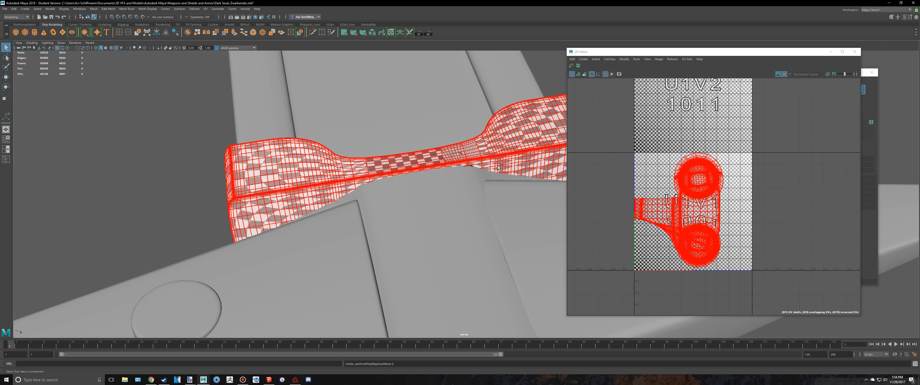
Unfold the collar's separate UV shells, close the UV Editor and return to object selection with nothing selected.
right_click_drag(700, 190, 668, 178)
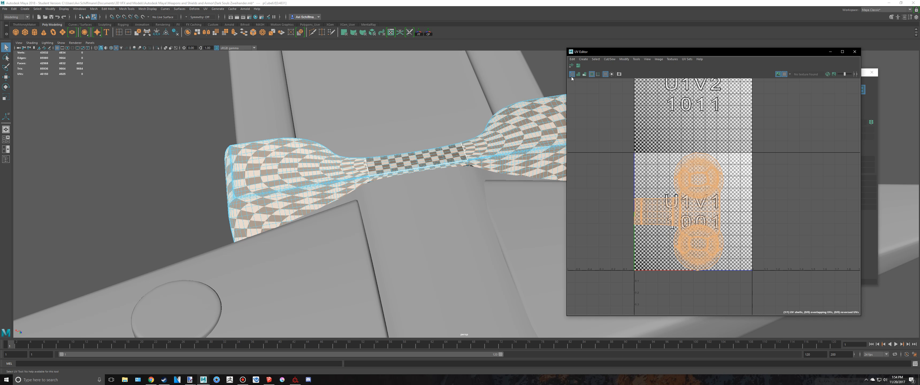
left_click_drag(503, 116, 500, 118, "alt")
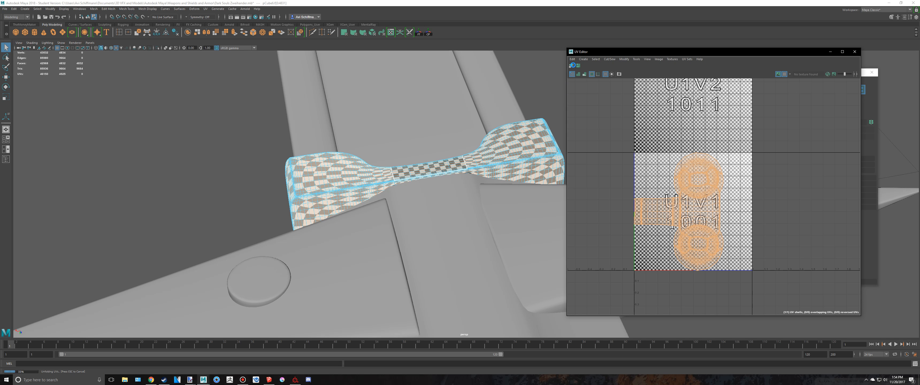
left_click(855, 53)
right_click_drag(530, 146, 589, 114)
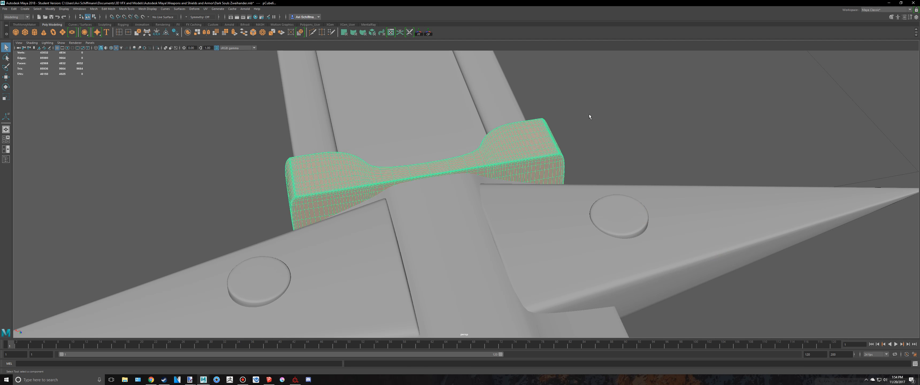
left_click(589, 114)
Look over the ricasso, the collar and the triangular spikes at the base of the blade.
middle_click_drag(448, 92, 597, 182, "alt")
left_click_drag(497, 211, 644, 175, "alt")
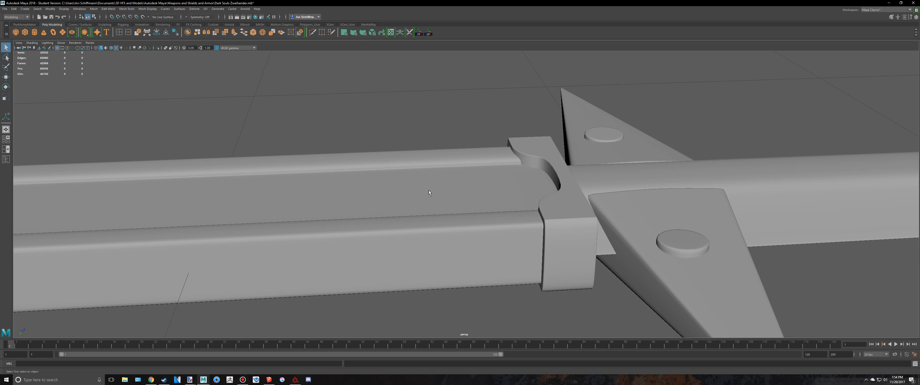
right_click_drag(428, 191, 343, 161, "alt")
middle_click_drag(343, 162, 459, 168, "alt")
left_click(459, 208)
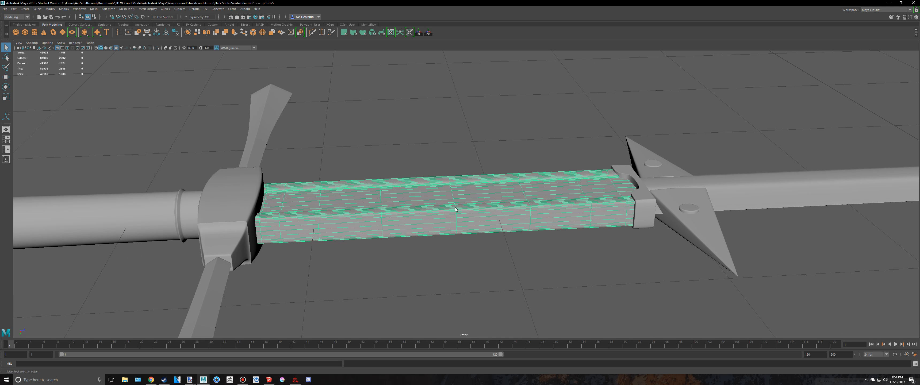
left_click_drag(723, 182, 747, 200, "alt")
middle_click_drag(757, 211, 578, 156, "alt")
mouse_move(579, 157)
left_mouse_down("alt")
mouse_move(615, 156)
mouse_move(582, 165)
left_mouse_up("alt")
Select the triangular spike on the near side of the blade, apply an automatic UV projection and open the UV Editor.
left_click(521, 185)
scroll(523, 148, "up", 5)
middle_click_drag(520, 145, 481, 168, "alt")
left_click_drag(480, 168, 473, 175, "alt")
scroll(552, 130, "down", 10)
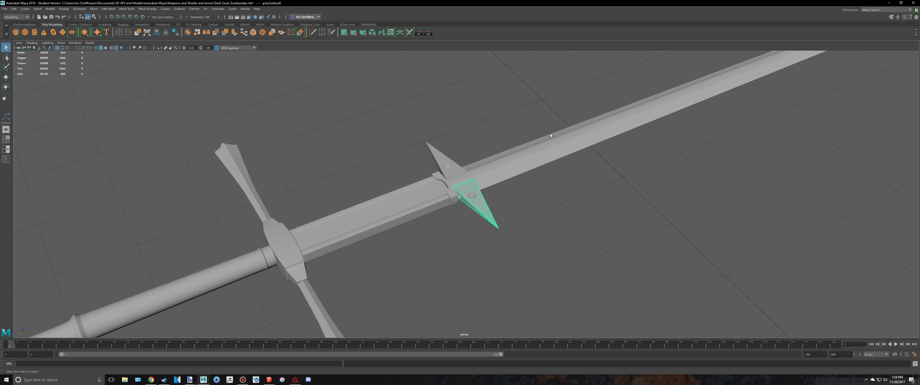
scroll(502, 147, "up", 10)
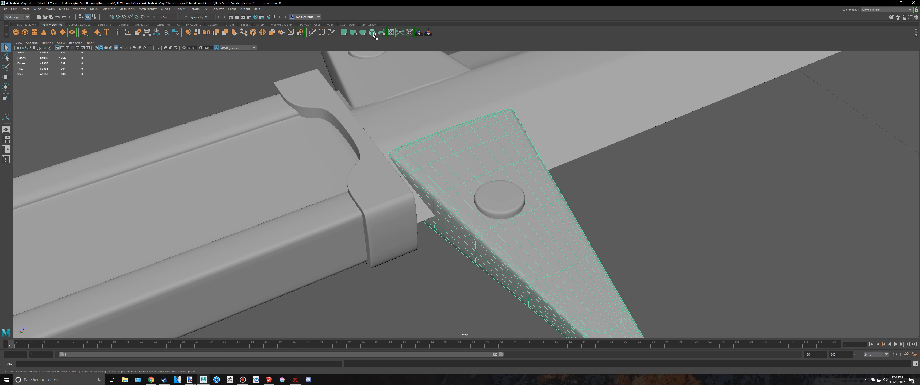
left_click(372, 32)
left_click(391, 33)
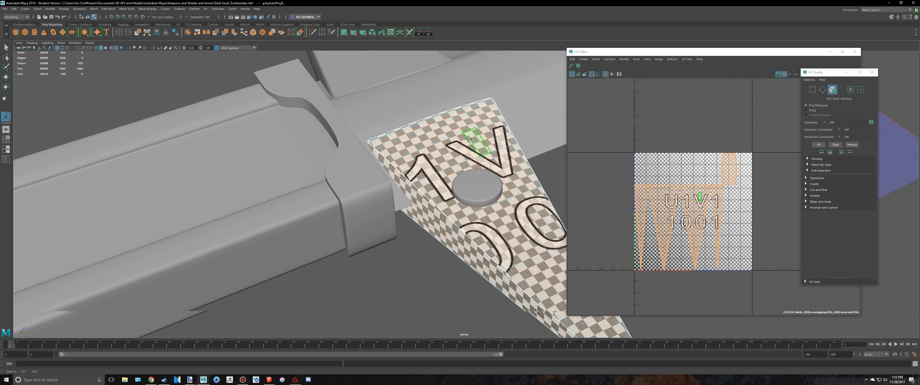
Select all UVs of the near spike, unfold its shells and lay them out.
left_click_drag(469, 138, 542, 174, "alt")
right_click_drag(695, 199, 668, 184)
left_click_drag(584, 109, 825, 314)
right_click_drag(465, 170, 498, 153)
left_click(417, 50)
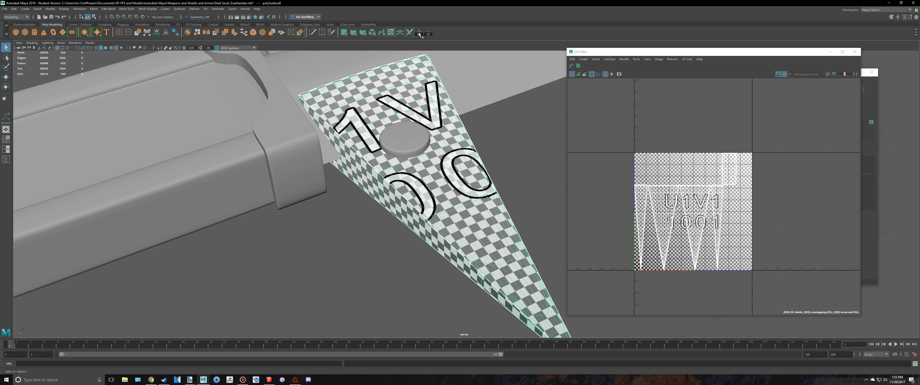
right_click_drag(705, 210, 683, 195)
left_click_drag(584, 115, 859, 314)
left_click(591, 74)
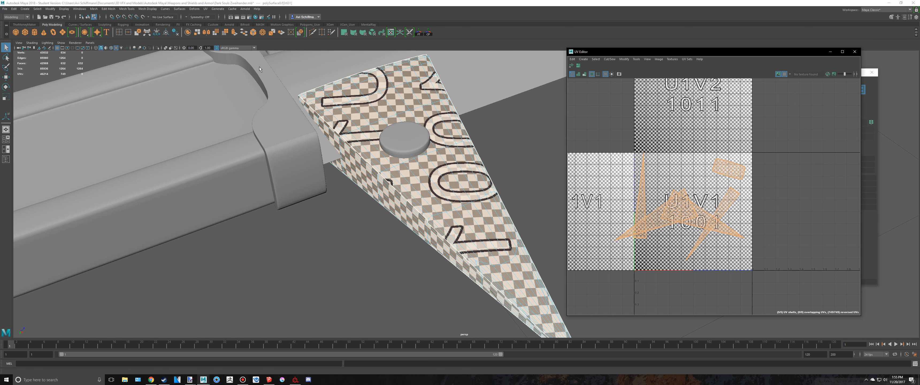
left_click(579, 66)
left_click_drag(492, 148, 442, 135, "alt")
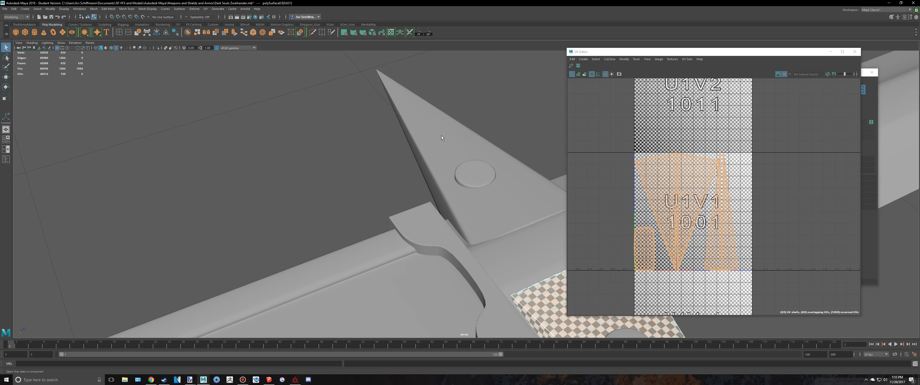
Select the opposite spike and try unfolding all of its existing UVs.
right_click_drag(413, 98, 440, 90)
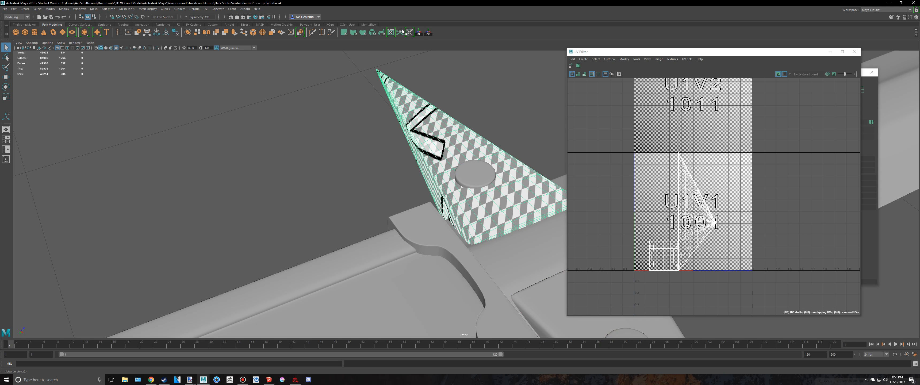
right_click_drag(693, 196, 669, 185)
left_click_drag(604, 109, 784, 315)
left_click(572, 66)
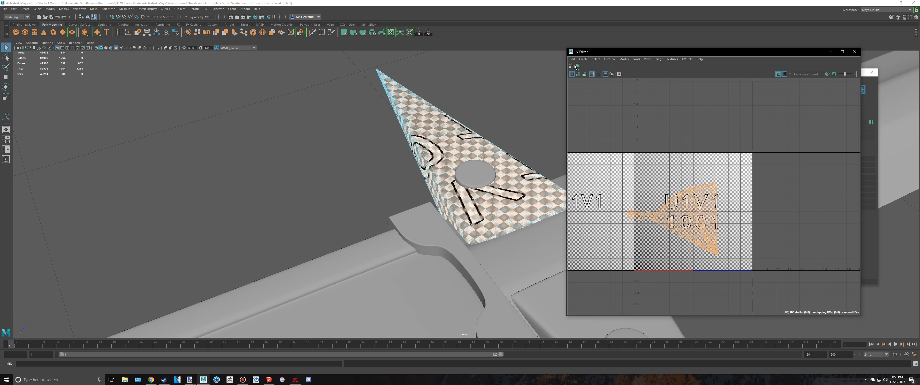
Apply an automatic UV projection to the opposite spike, unfold and lay out its shells, and return to object selection.
left_click(382, 34)
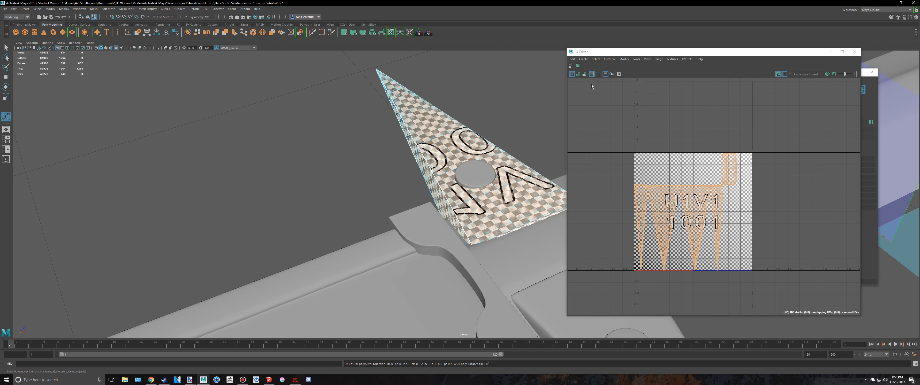
left_click(579, 67)
left_click(579, 66)
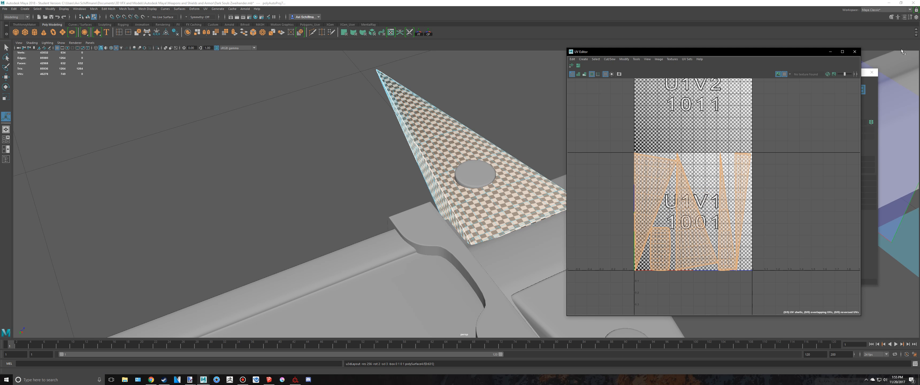
left_click(855, 52)
right_click_drag(492, 164, 530, 152)
left_click(544, 136)
Select the round stud on one of the spikes and apply a cylindrical UV projection to it.
left_click_drag(544, 135, 434, 117, "alt")
right_click_drag(435, 124, 524, 89, "alt")
left_click_drag(525, 90, 458, 148, "alt")
middle_click_drag(458, 148, 468, 180, "alt")
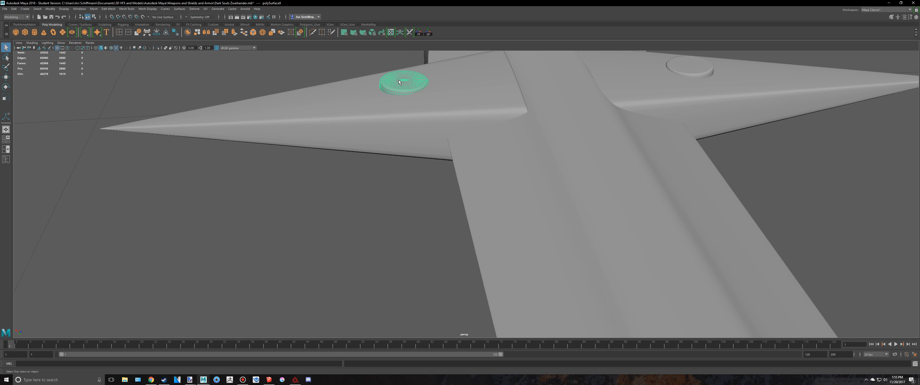
scroll(385, 82, "up", 2)
middle_click_drag(380, 82, 390, 126, "alt")
left_click(354, 33)
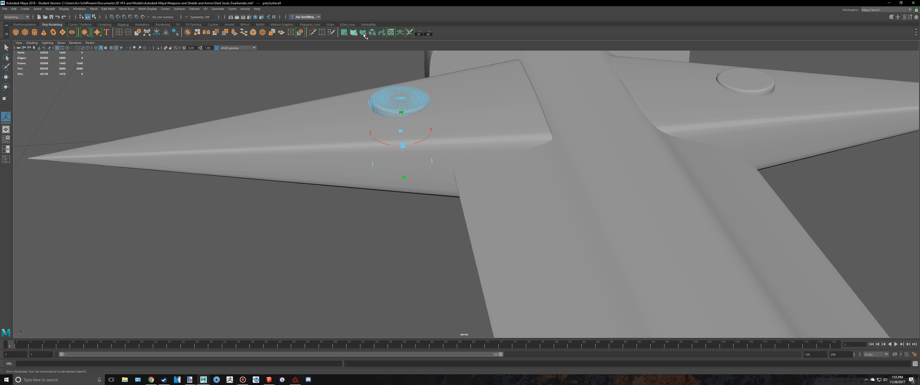
key("q")
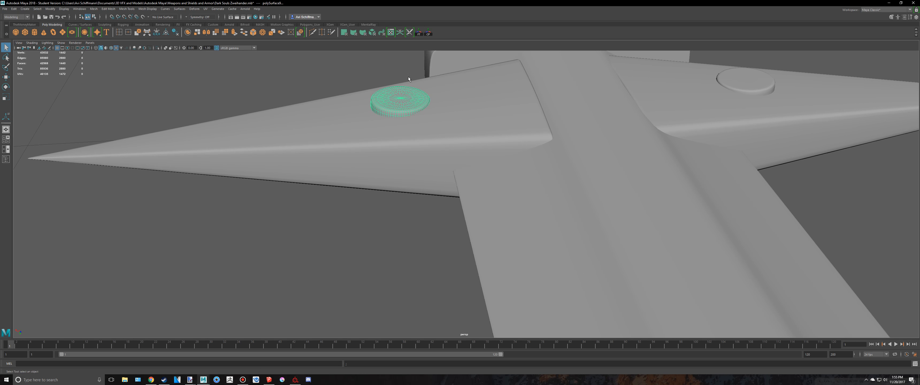
left_click(751, 83)
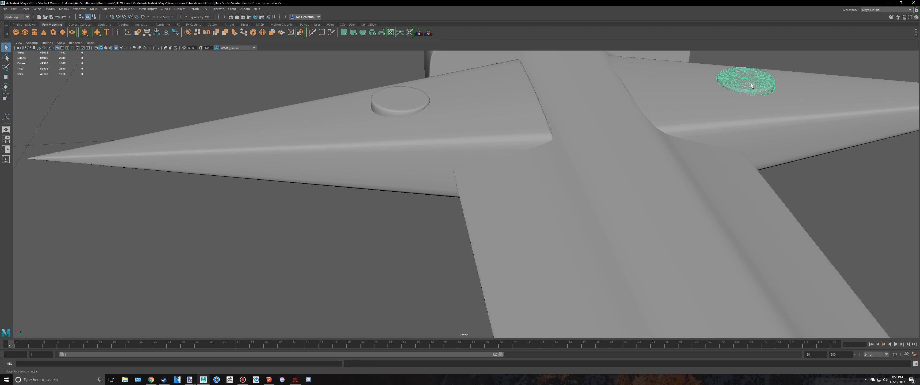
key("h")
key("ctrl+z")
left_click(759, 81, "shift")
Reselect the first round stud, apply a cylindrical UV projection and open the UV Editor.
left_click(403, 100)
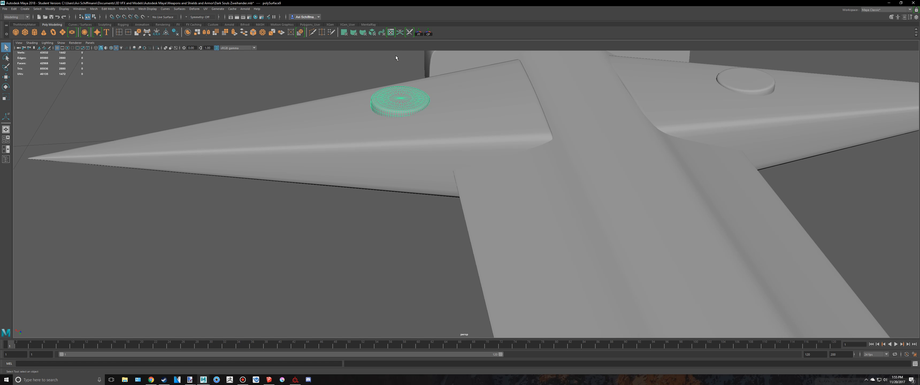
left_click(382, 33)
left_click(390, 33)
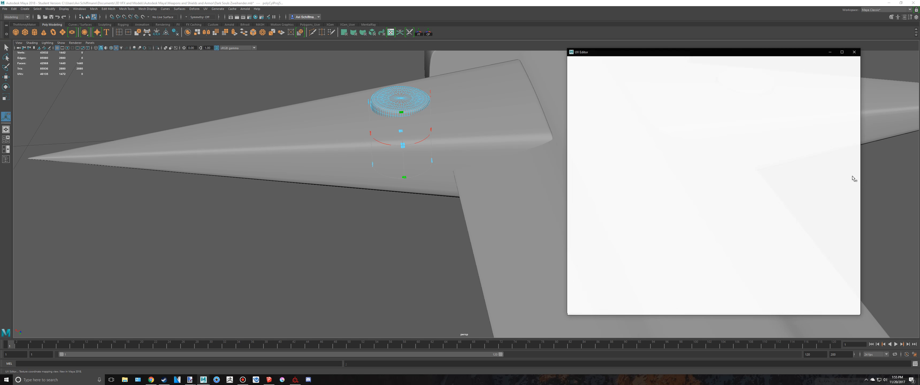
Select all UVs of the cylindrically projected stud, unfold them and lay them out.
right_click(675, 177)
right_click_drag(675, 177, 675, 190)
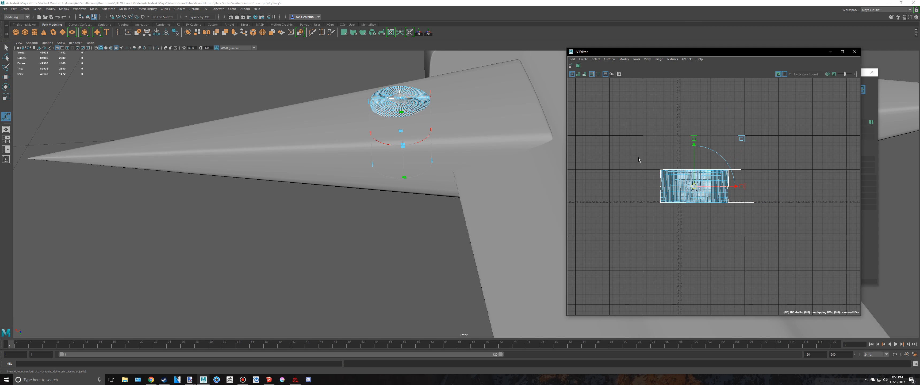
left_click_drag(627, 142, 797, 268)
left_click(572, 66)
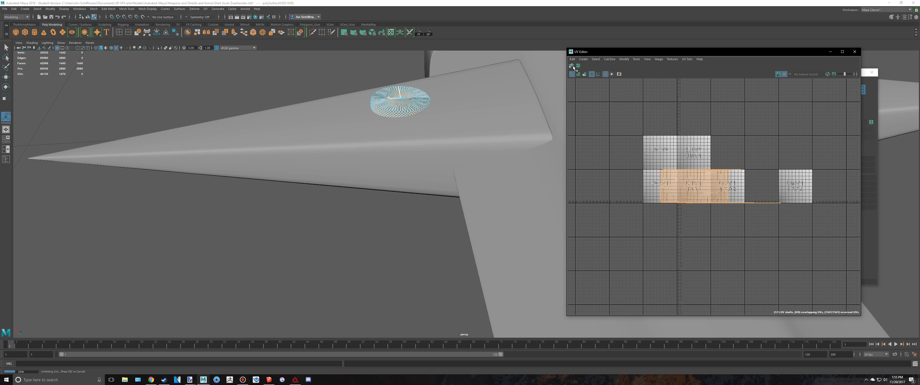
left_click(578, 66)
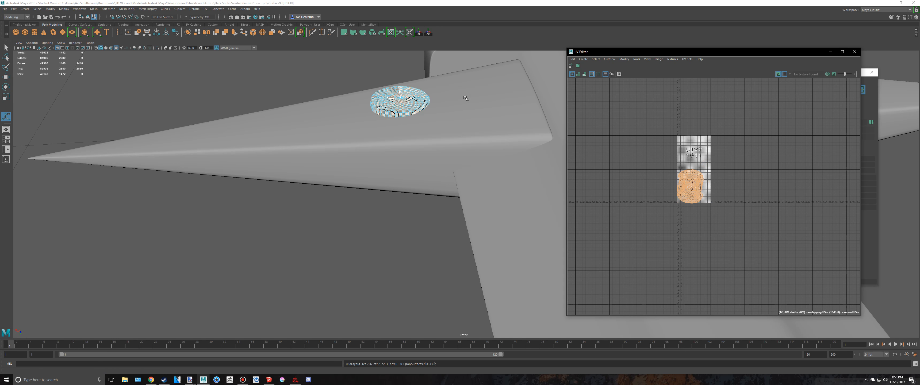
Select the round stud on the other spike, unfold its existing UV shells and lay them out.
scroll(507, 111, "up", 2)
middle_click_drag(507, 111, 250, 148, "alt")
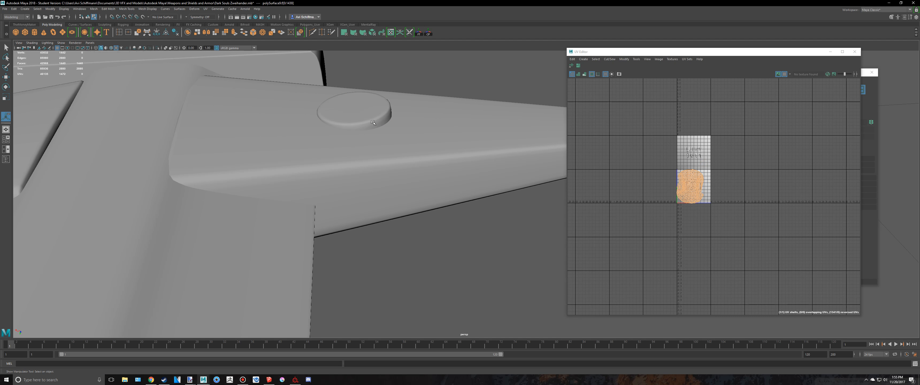
right_click_drag(366, 125, 402, 109)
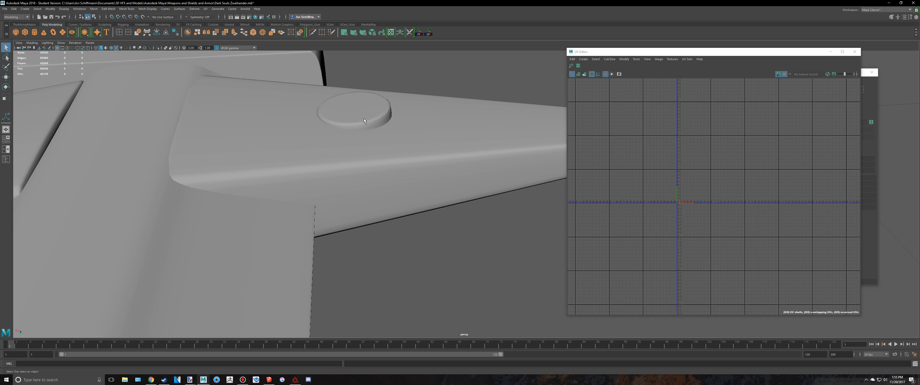
left_click(572, 66)
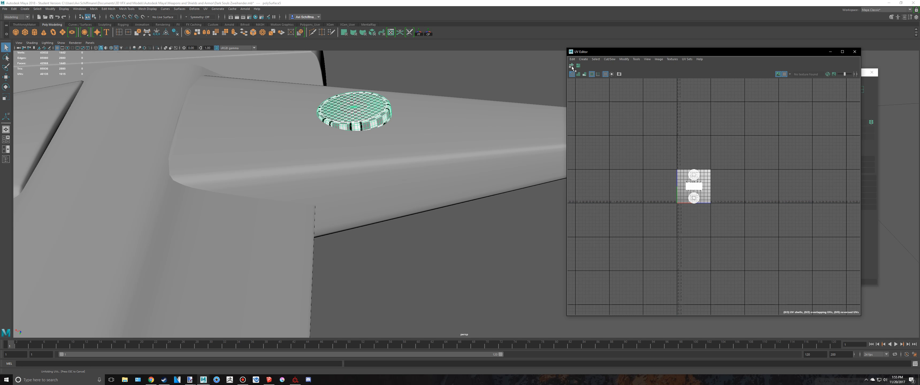
left_click(578, 66)
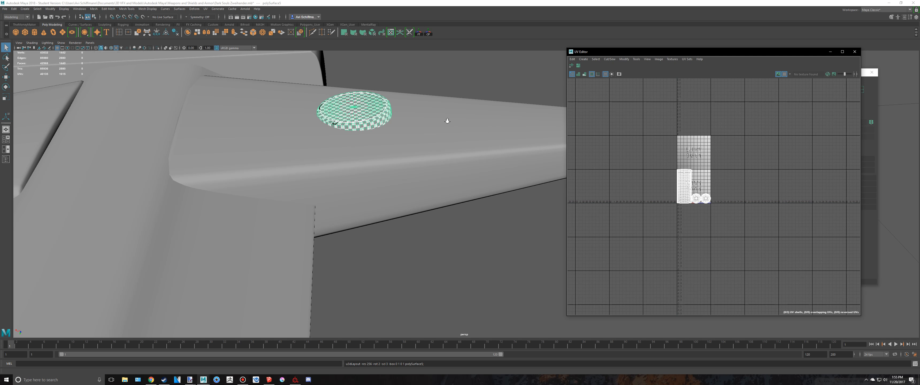
Reselect the stud on the other spike, apply a cylindrical UV projection, unfold its UVs and lay them out.
right_click_drag(447, 121, 283, 139, "alt")
left_click(198, 167)
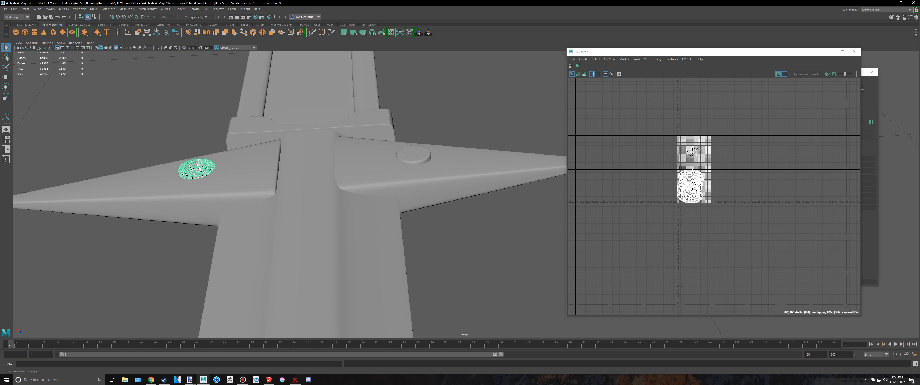
left_click(404, 152)
scroll(430, 95, "up", 2)
middle_click_drag(430, 95, 455, 145, "alt")
scroll(453, 146, "up", 4)
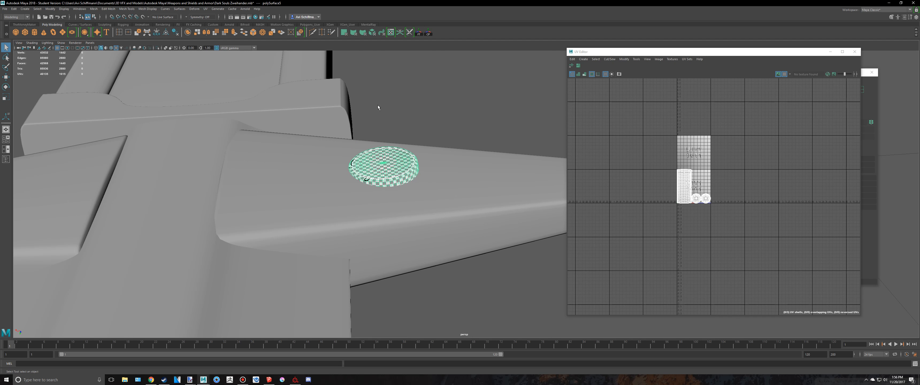
left_click(354, 34)
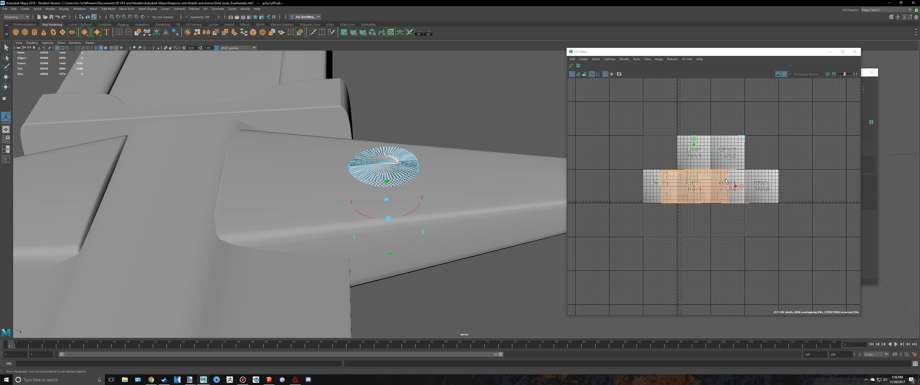
left_click(578, 66)
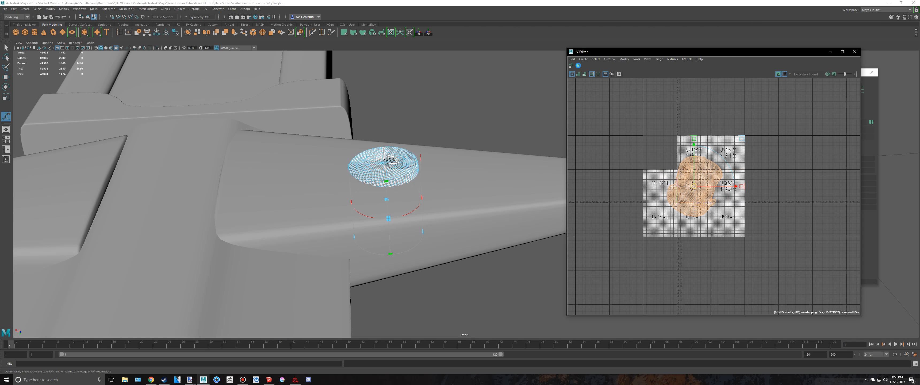
mouse_move(454, 137)
left_mouse_down("alt")
mouse_move(483, 237)
mouse_move(443, 141)
left_mouse_up("alt")
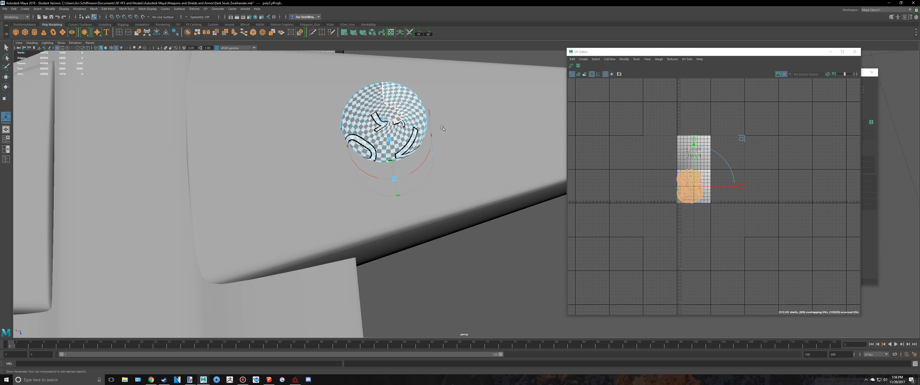
Select the stud on the opposite spike to compare the checker patterns of both studs.
right_click_drag(443, 129, 333, 137, "alt")
middle_click_drag(211, 179, 329, 175, "alt")
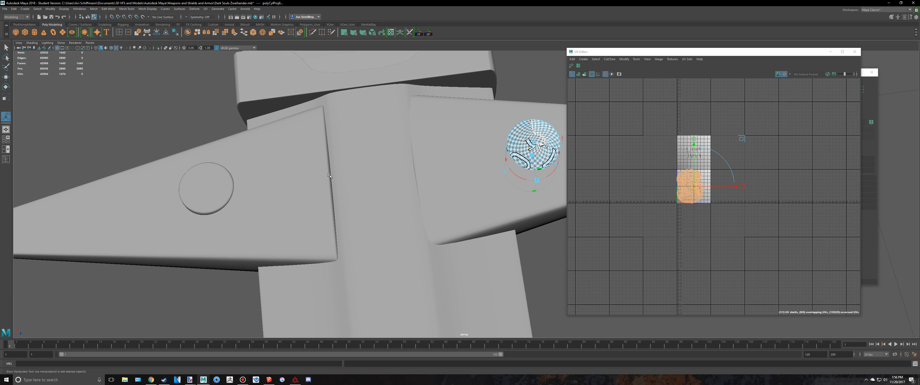
left_click(213, 195, "shift")
key("q")
left_click(217, 180)
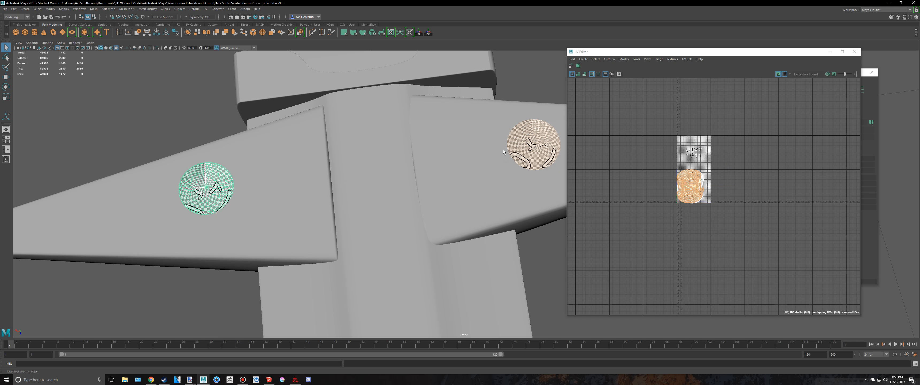
Select the sword's blade and try an automatic UV projection on it.
scroll(528, 243, "down", 5)
left_click_drag(529, 243, 539, 238, "alt")
middle_click_drag(475, 286, 426, 146, "alt")
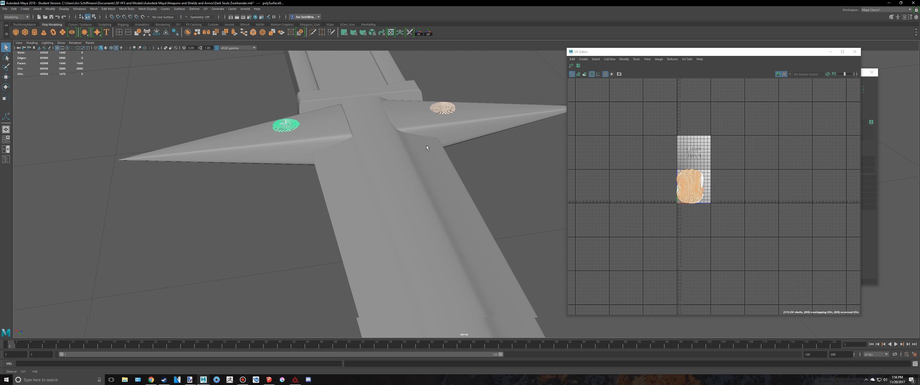
scroll(499, 173, "down", 3)
left_click(500, 178)
scroll(495, 180, "down", 5)
left_click_drag(472, 191, 505, 190, "alt")
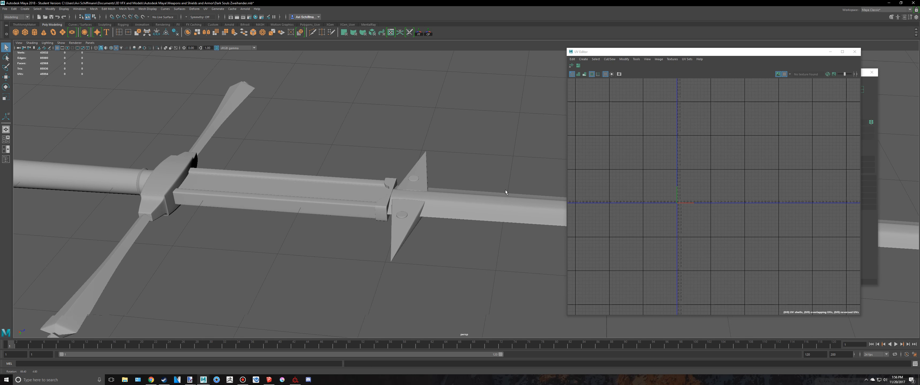
middle_click_drag(505, 190, 224, 119, "alt")
left_click(246, 138)
left_click_drag(436, 142, 470, 172, "alt")
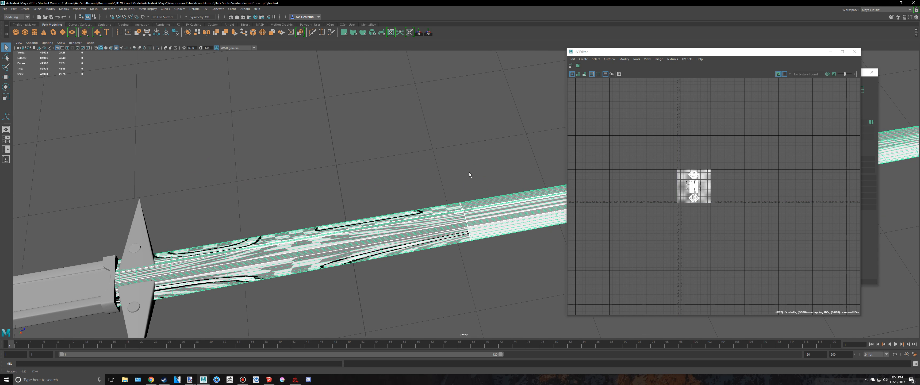
middle_click_drag(470, 173, 483, 119, "alt")
left_click(372, 33)
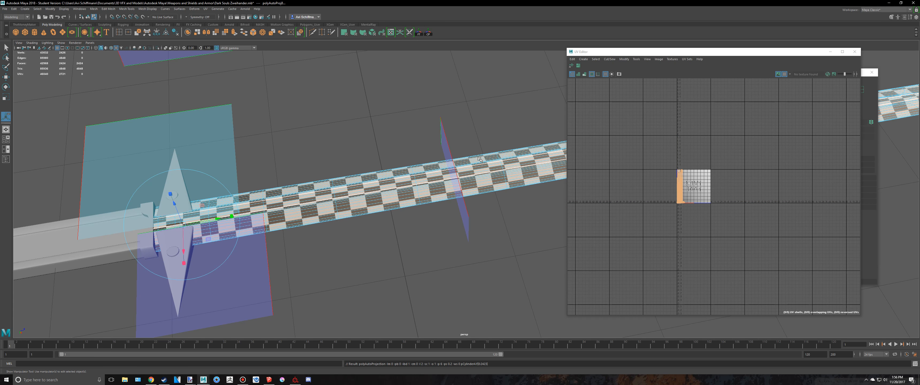
Reselect the blade as an object, freeze its transformations and apply the automatic UV projection again.
right_click_drag(481, 167, 504, 153)
left_click(502, 145)
left_click(491, 178)
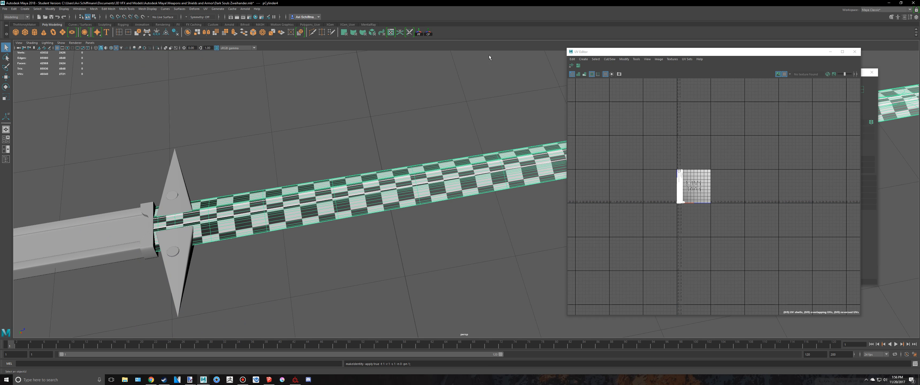
left_click(373, 33)
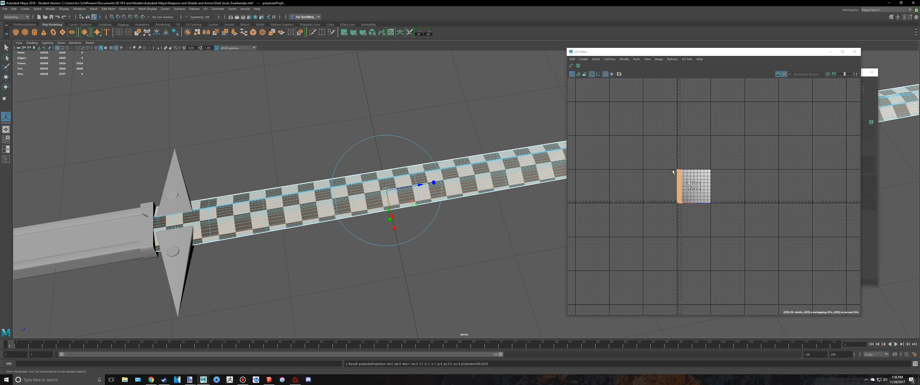
Select the blade's UVs, unfold them and lay out the shells.
scroll(695, 186, "up", 3)
right_click(696, 179)
right_click_drag(690, 178, 696, 193)
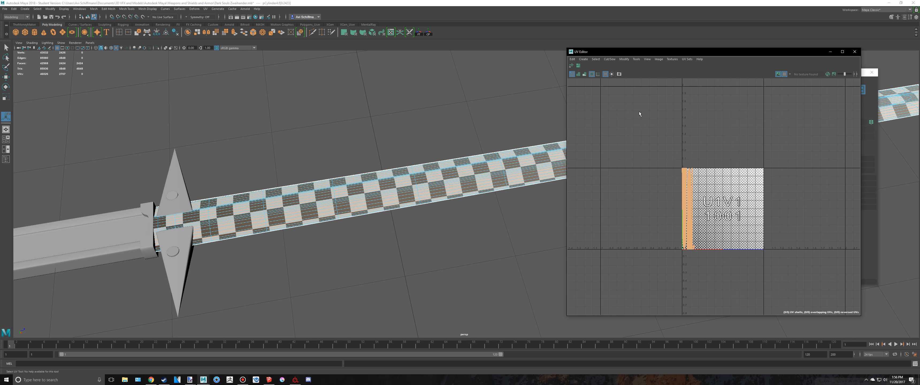
left_click(579, 66)
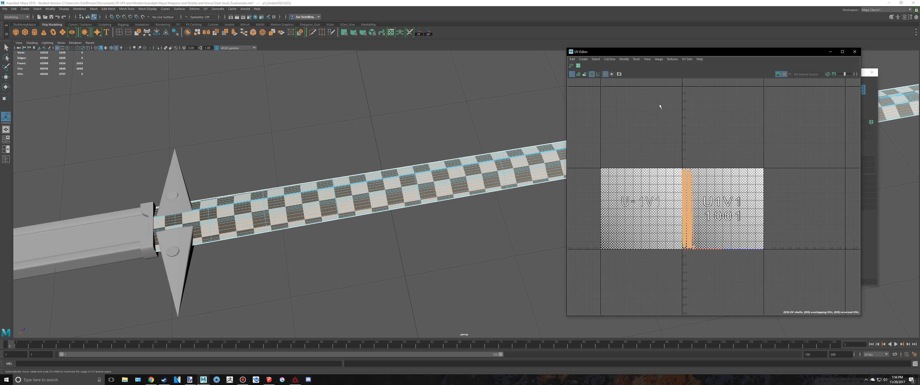
Examine the checker pattern along the blade to its tip and match its long UV shells to the model's faces.
middle_click_drag(491, 179, 246, 181, "alt")
middle_click_drag(479, 93, 191, 150, "alt")
middle_click_drag(545, 137, 446, 137, "alt")
left_click_drag(446, 137, 451, 79, "alt")
left_click_drag(339, 102, 366, 148, "alt")
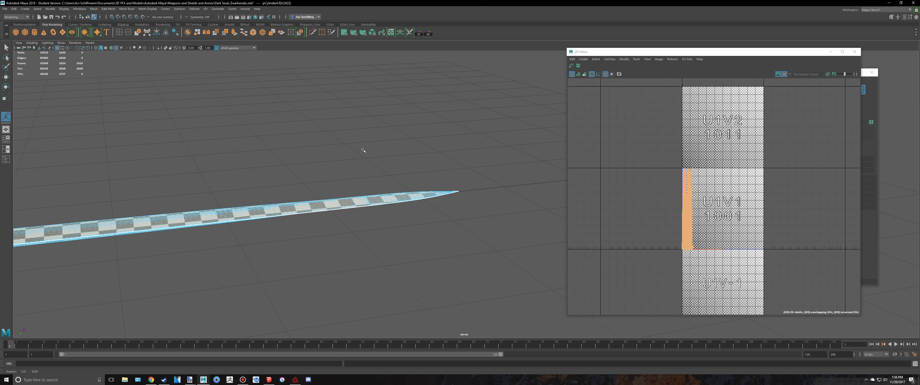
scroll(714, 219, "up", 3)
left_click(646, 193)
left_click(654, 192)
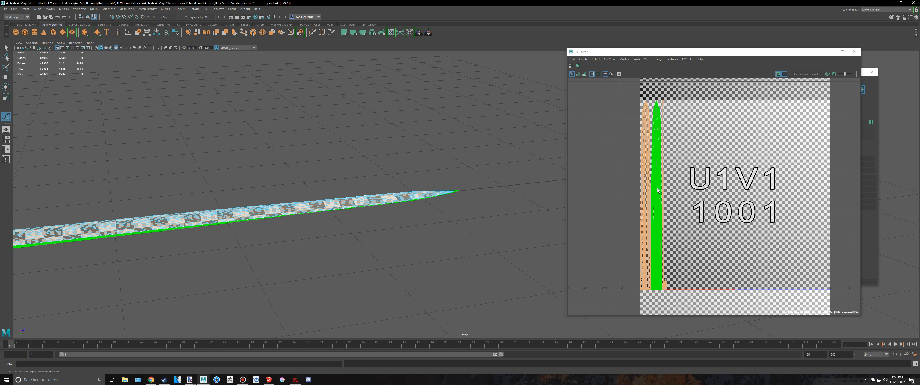
left_click(663, 184)
left_click(663, 183)
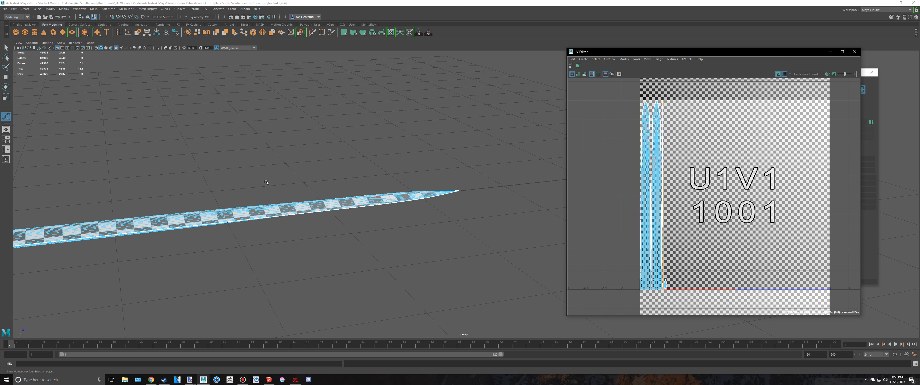
middle_click_drag(267, 181, 454, 126, "alt")
left_click_drag(454, 126, 397, 186, "alt")
scroll(663, 230, "up", 4)
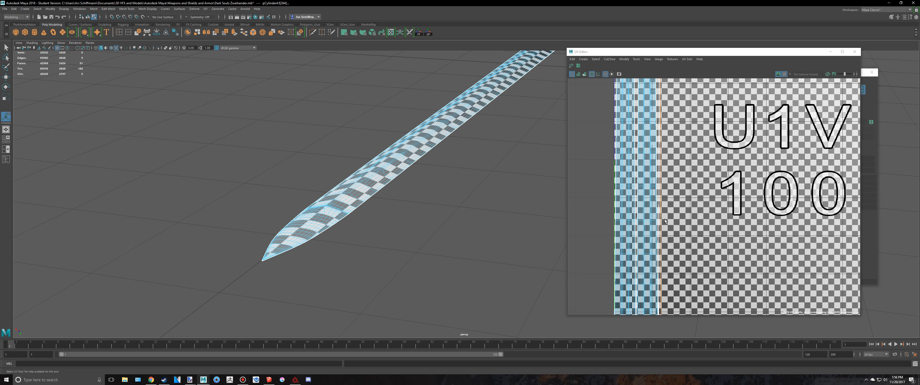
left_click_drag(558, 168, 460, 158, "alt")
scroll(460, 157, "down", 9)
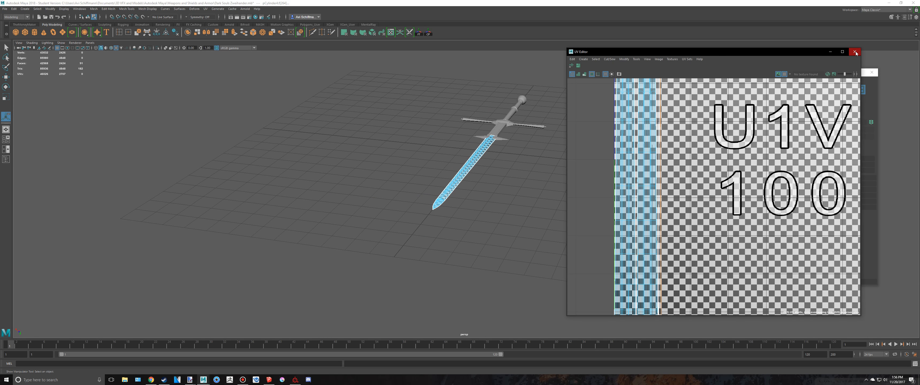
Close the UV Editor and the UV window behind it, and return the blade to object mode.
left_click(855, 51)
left_click(872, 72)
left_click(243, 380)
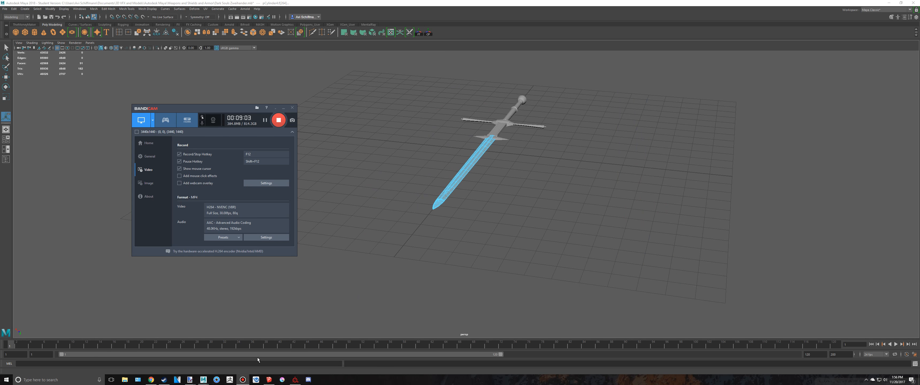
right_click_drag(477, 157, 507, 148)
key("q")
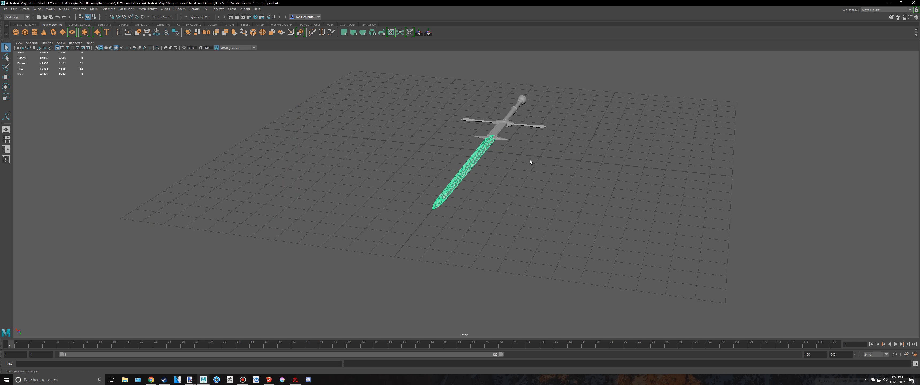
Deselect the blade and save the scene.
left_click(531, 161)
scroll(538, 163, "down", 4)
middle_click_drag(543, 163, 517, 207, "alt")
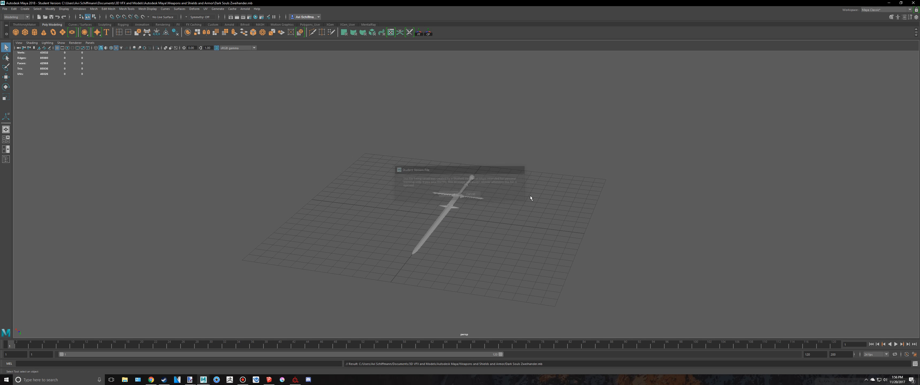
Select all parts of the sword and assign a new Blinn material to them.
left_click_drag(530, 195, 486, 204, "alt")
left_click_drag(307, 134, 781, 292)
scroll(579, 213, "up", 5)
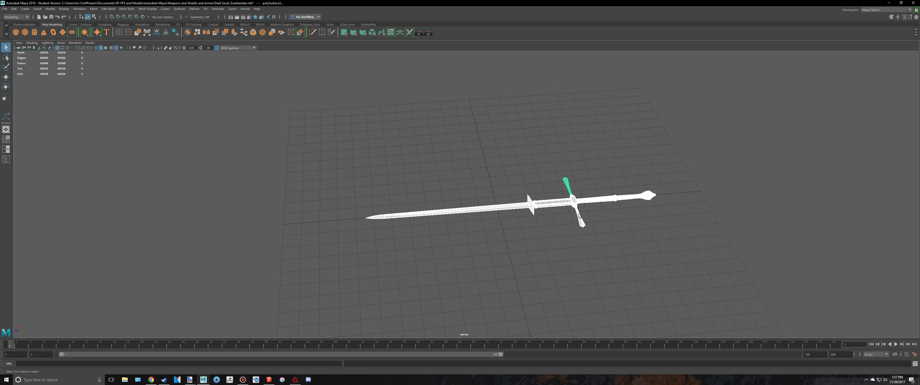
right_click_drag(560, 211, 552, 348)
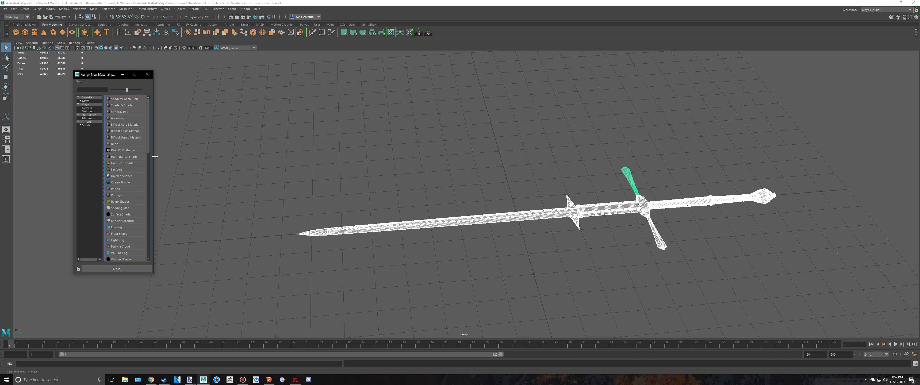
left_click(114, 144)
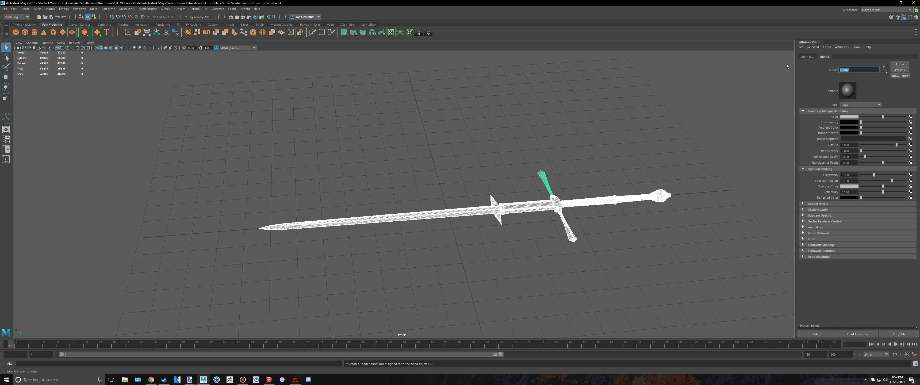
Name the new material Zweihander and clear the selection.
type("Zweihander")
key("Return")
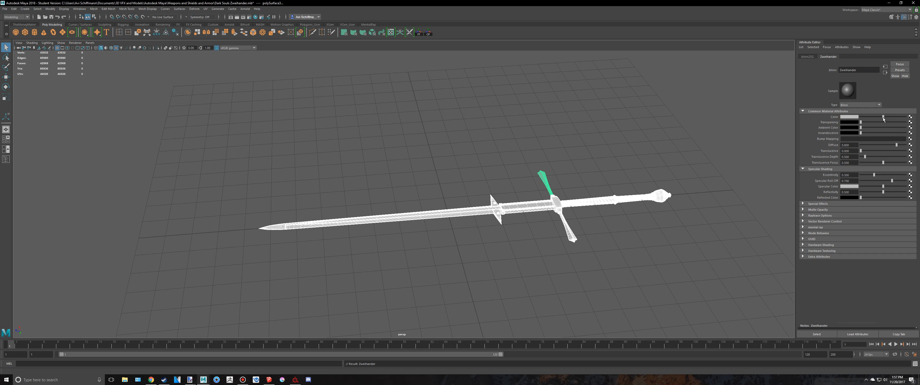
right_click_drag(618, 199, 636, 187)
left_click(618, 156)
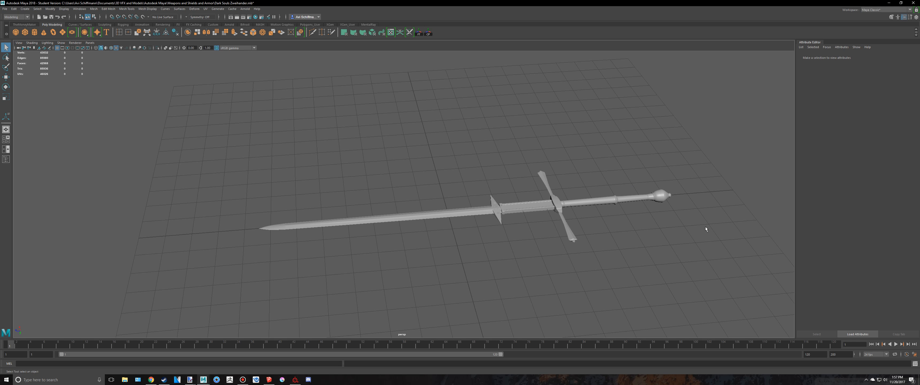
Select the whole sword and show the Outliner to check pCube1 among the scene's objects.
scroll(705, 250, "down", 4)
left_click_drag(660, 257, 180, 146)
scroll(435, 132, "up", 4)
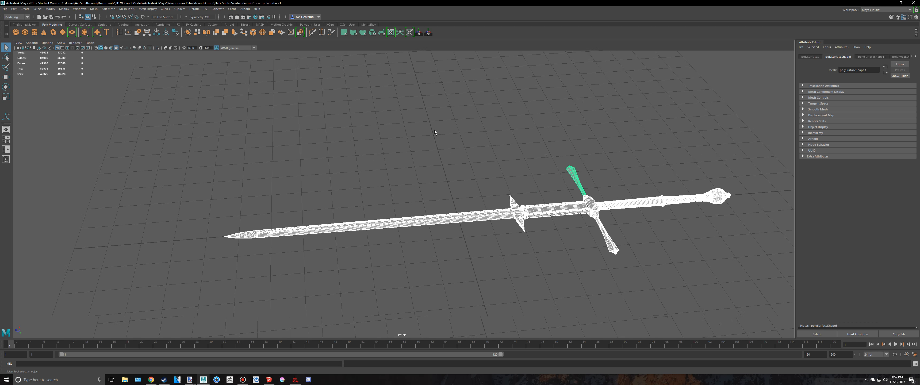
scroll(435, 133, "up", 1)
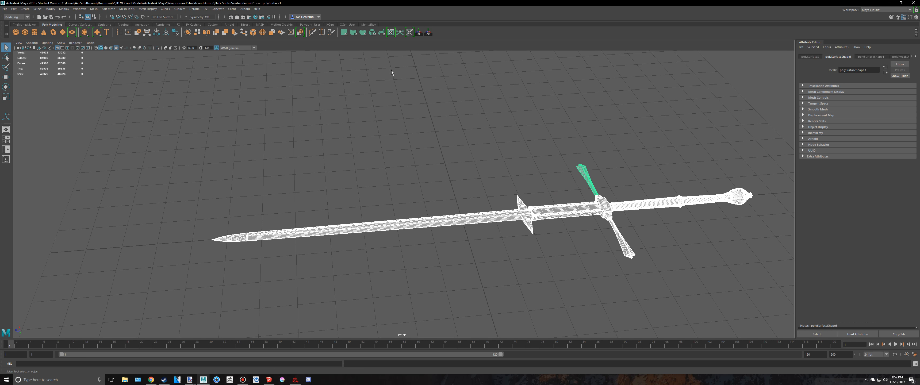
left_click(6, 159)
left_click(37, 98)
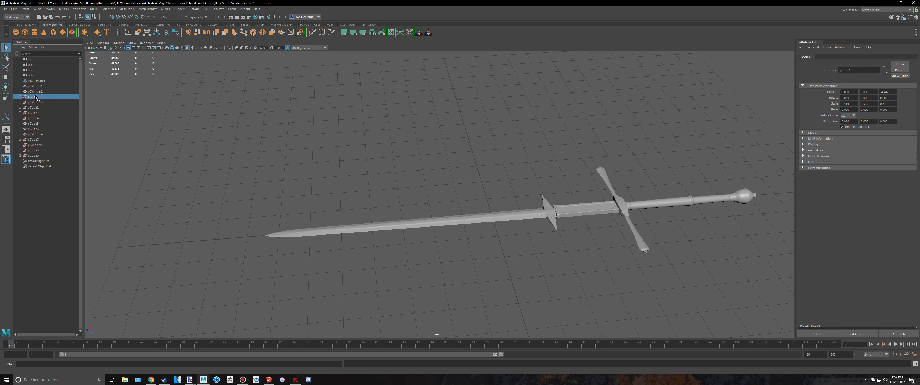
Reselect all sword parts in the viewport and delete their construction history.
scroll(461, 201, "down", 3)
left_click_drag(680, 305, 259, 135)
scroll(328, 152, "up", 2)
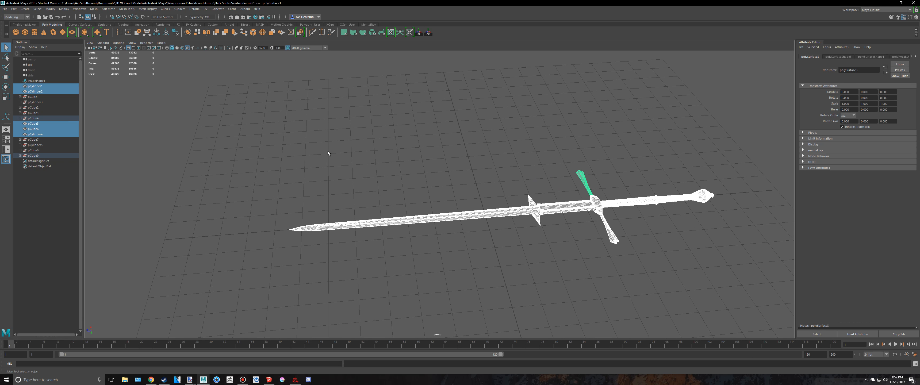
key("alt+shift+d")
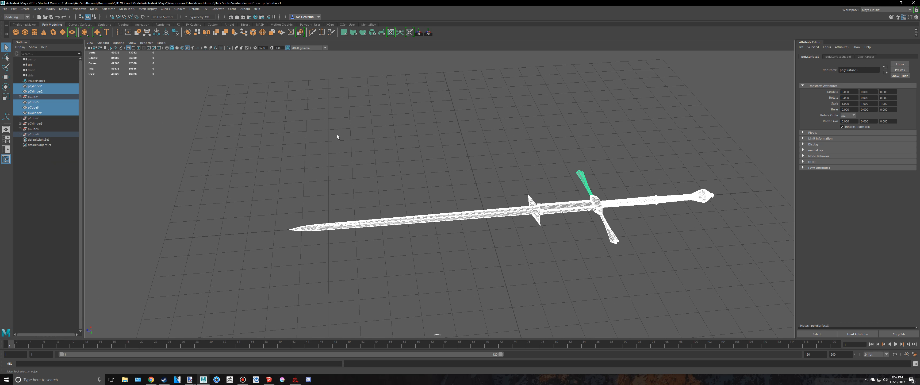
Delete the reference image plane imagePlane1 from the scene and clear the selection.
left_click(424, 145)
left_click(36, 81)
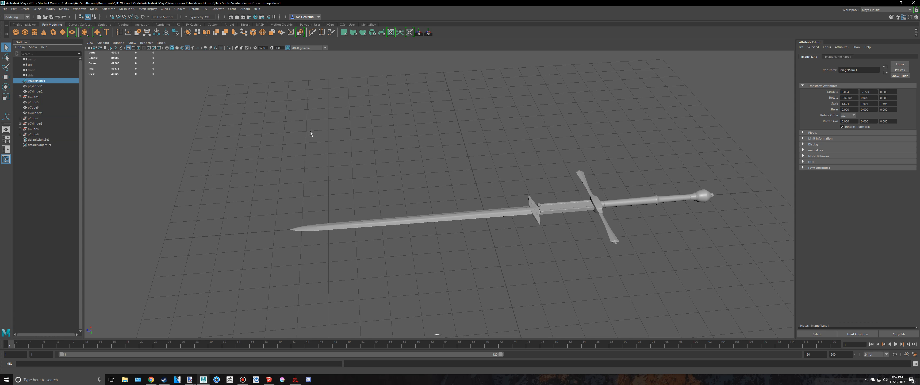
scroll(380, 149, "down", 4)
left_click(380, 150)
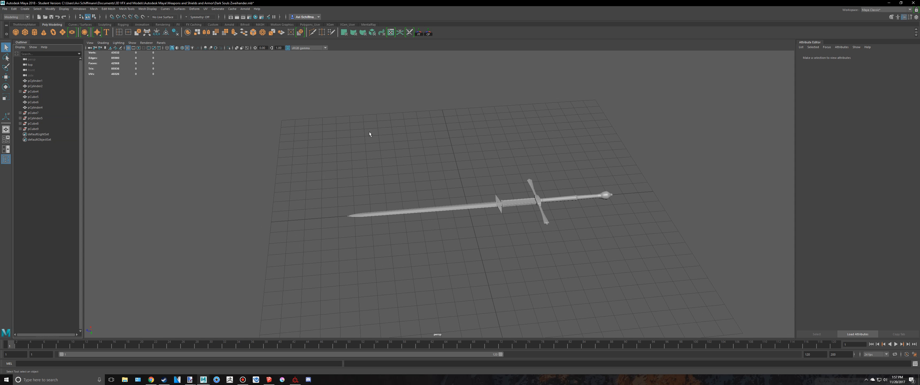
Hide the Attribute Editor and examine which sword parts the generically named Outliner groups and objects represent.
scroll(178, 125, "up", 3)
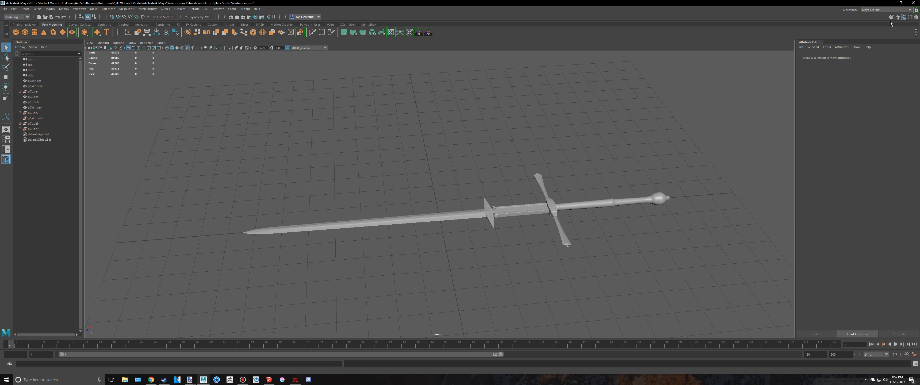
left_click(904, 17)
left_click_drag(507, 126, 494, 131, "alt")
left_click(34, 129)
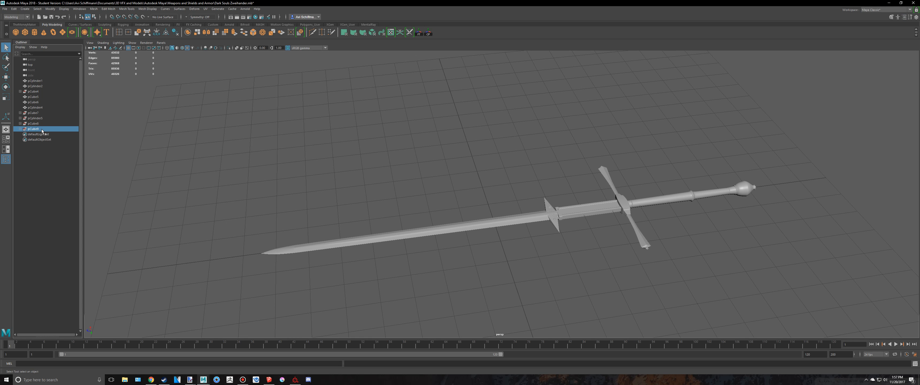
left_click(37, 124)
left_click(20, 129)
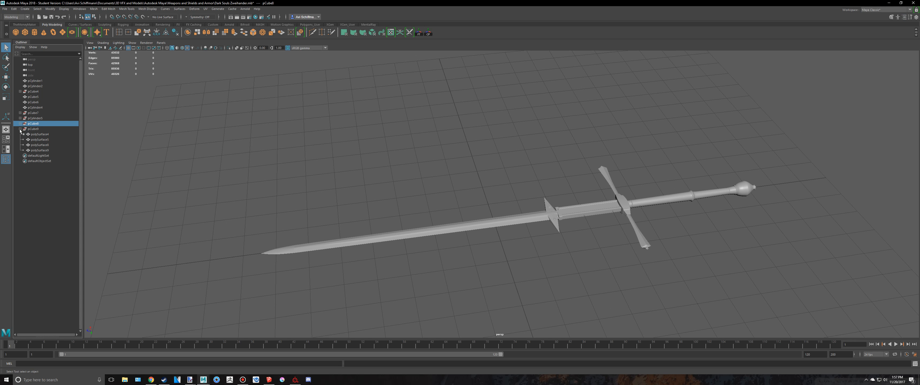
left_click(35, 145)
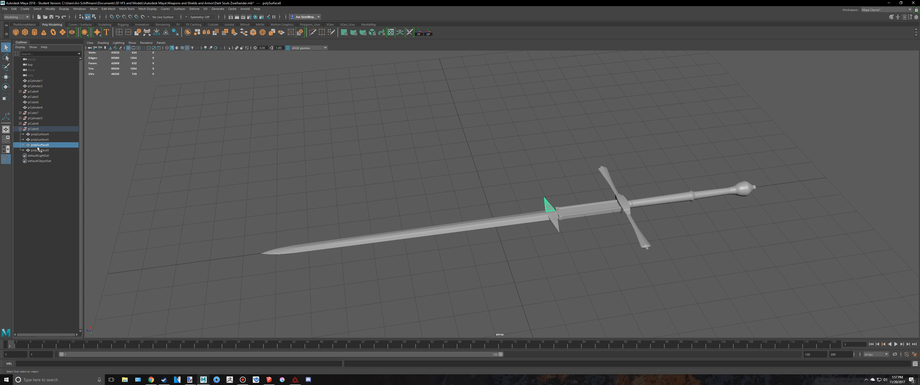
left_click(20, 129)
left_click(38, 82)
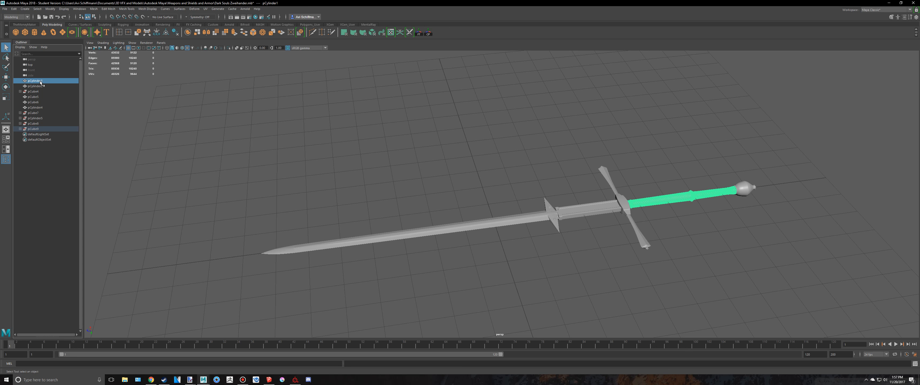
Select the sword's long blade and rename it Blade.
scroll(465, 201, "up", 3)
left_click(464, 238)
middle_click_drag(190, 156, 215, 142, "alt")
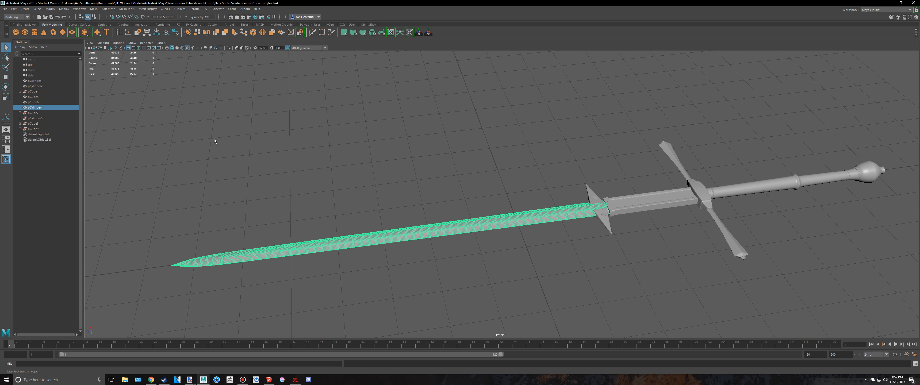
double_click(34, 108)
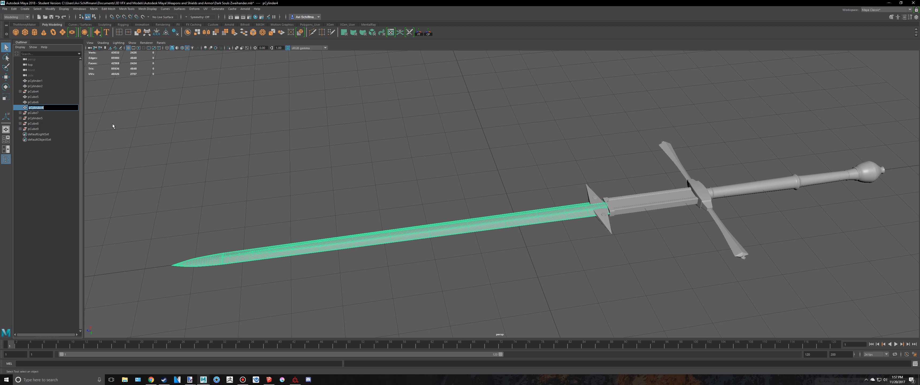
type("Blade")
key("Return")
Expand the spikes' group and rename the lower spike beside the blade Spike_1.
middle_click_drag(429, 117, 394, 108, "alt")
left_click(560, 189)
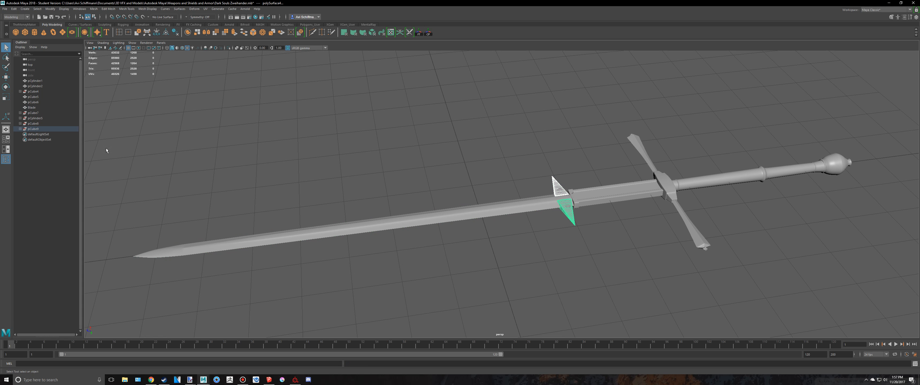
left_click(20, 129)
double_click(39, 135)
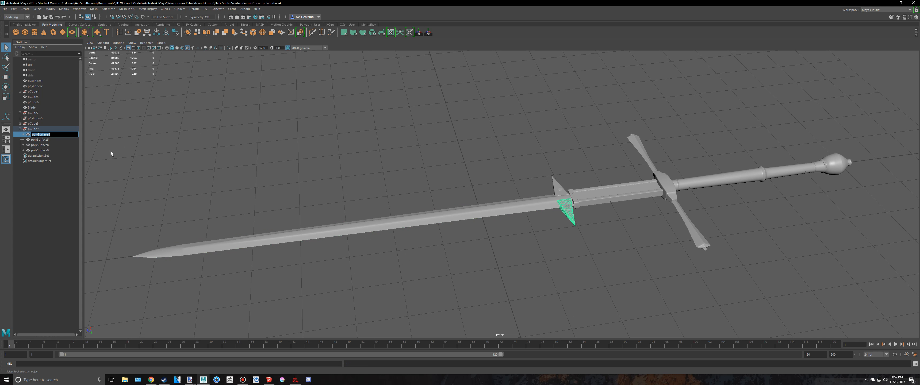
type("spike_1")
key("Return")
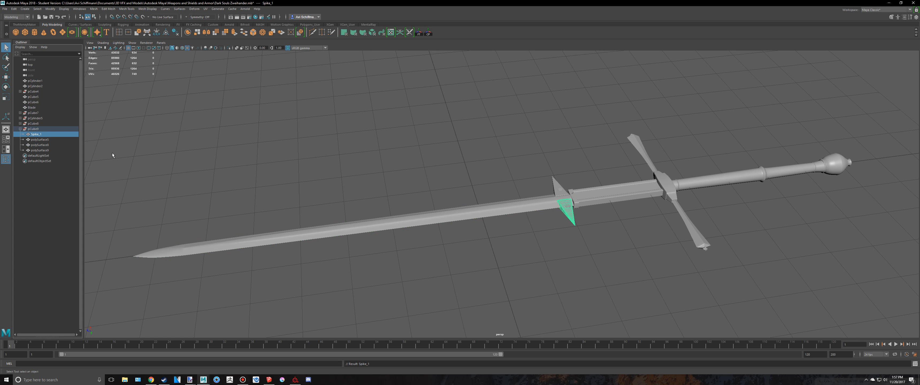
Rename the upper spike beside the blade Spike_2.
left_click(40, 150)
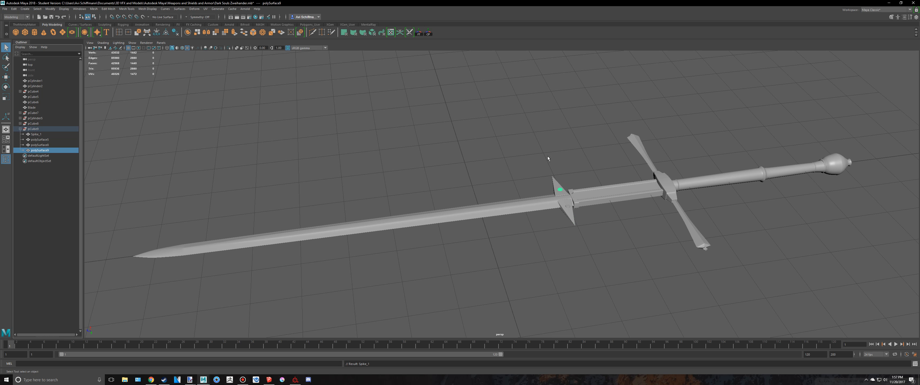
double_click(48, 146)
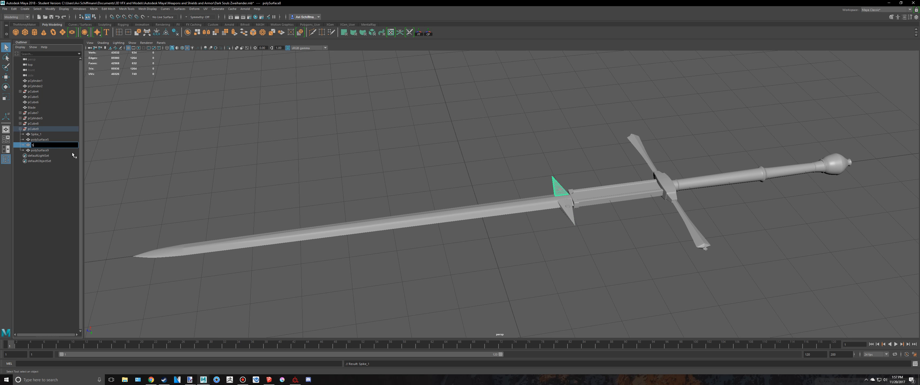
type("Spike_2")
key("Return")
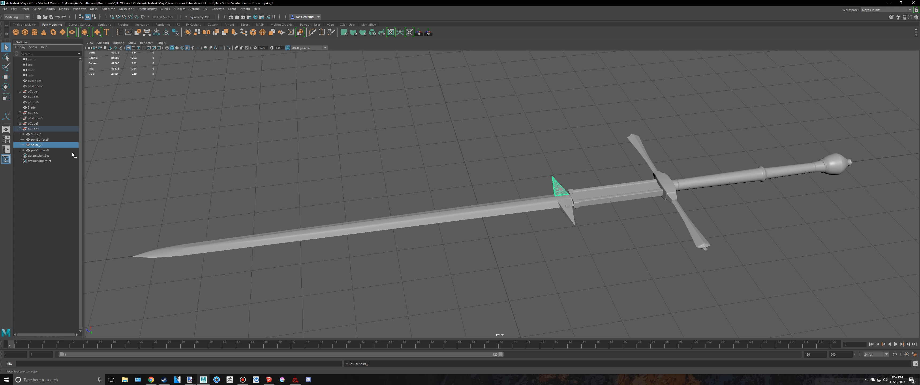
Select the screw on the upper spike and rename it SpikeScrew.
left_click(37, 135)
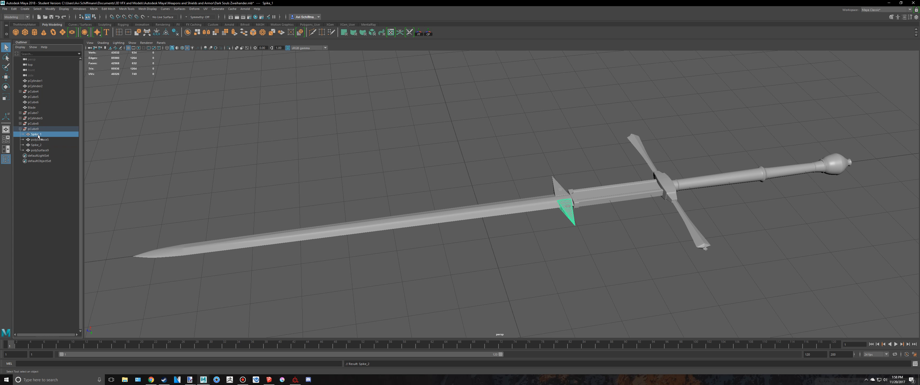
left_click(561, 190)
double_click(42, 150)
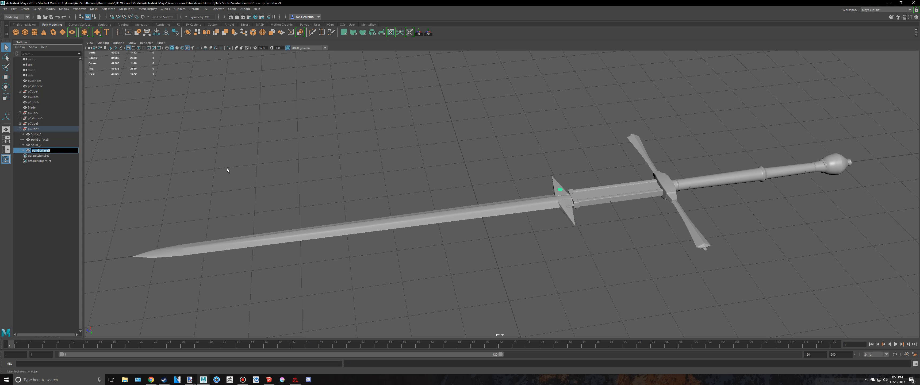
type("SpikeScrew")
key("Return")
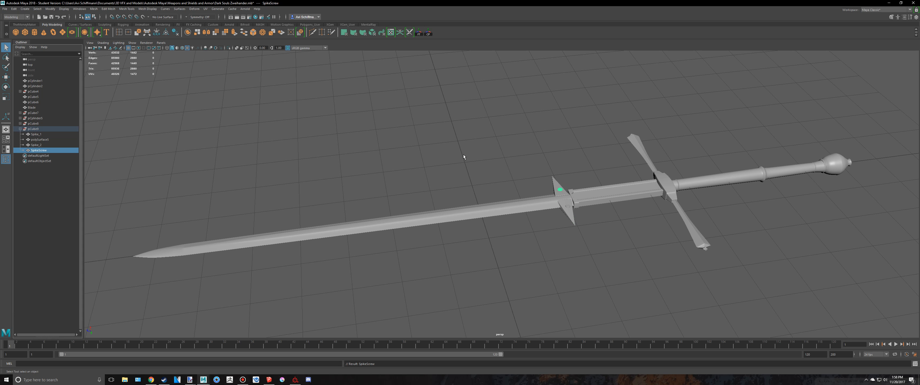
Select the screw on the lower spike and give it a new name beginning with Sp.
scroll(527, 200, "up", 3)
left_click(592, 212)
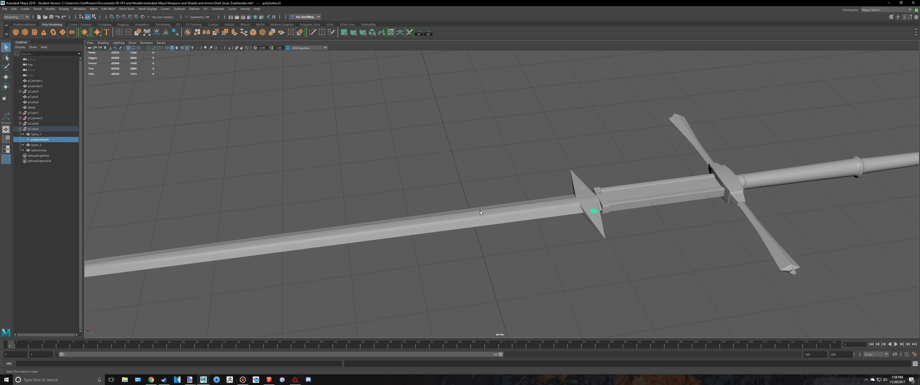
double_click(41, 141)
type("Sp")
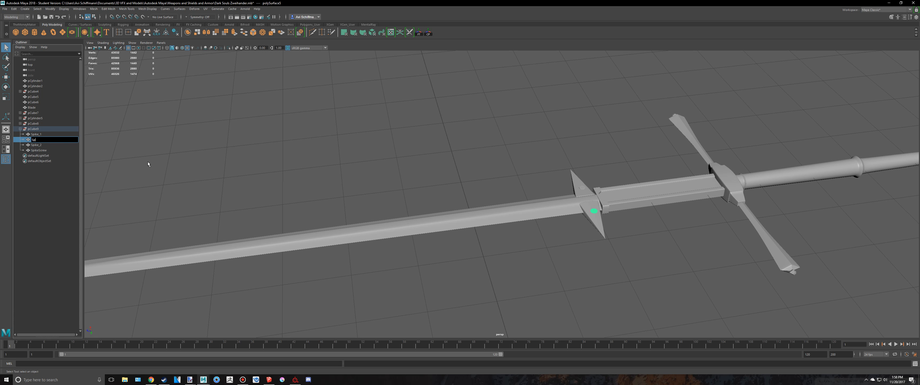
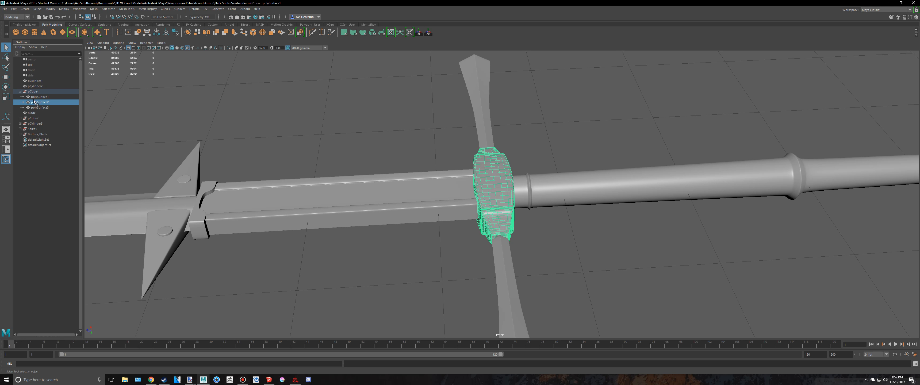
Check the crossguard's three surfaces and rename their parent group Hilt.
left_click(35, 97)
left_click(39, 107)
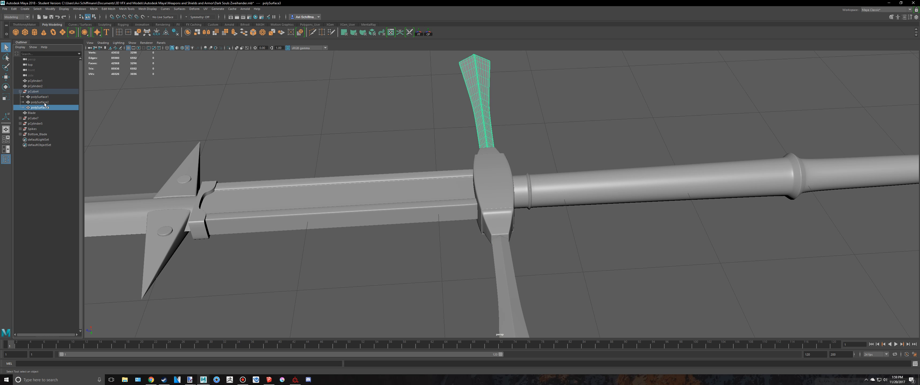
left_click(41, 103)
left_click(494, 176)
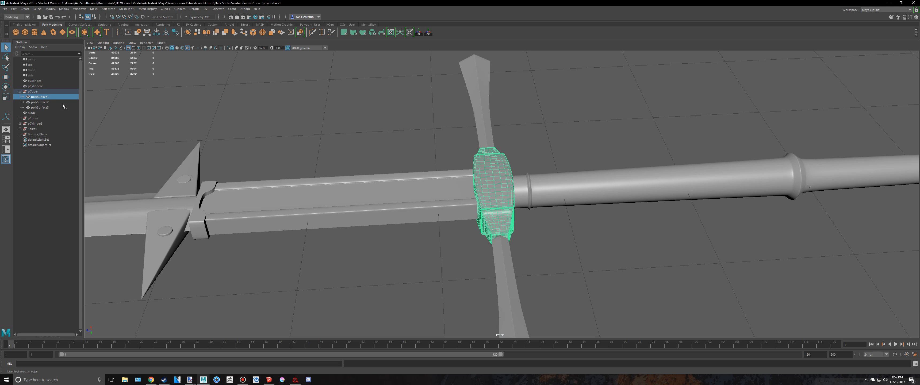
double_click(39, 97)
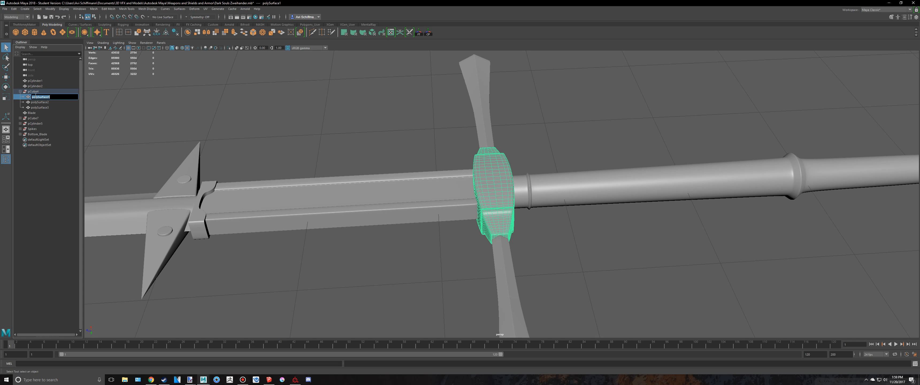
double_click(34, 92)
type("Hilt")
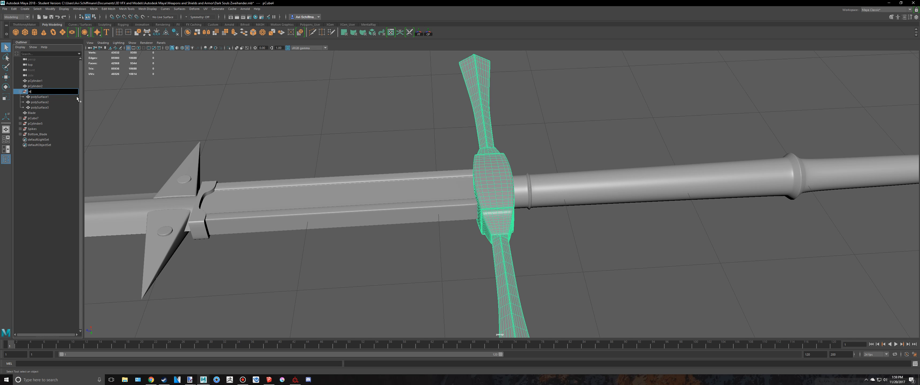
key("Return")
Rename the crossguard's central block InnerHilt.
double_click(41, 97)
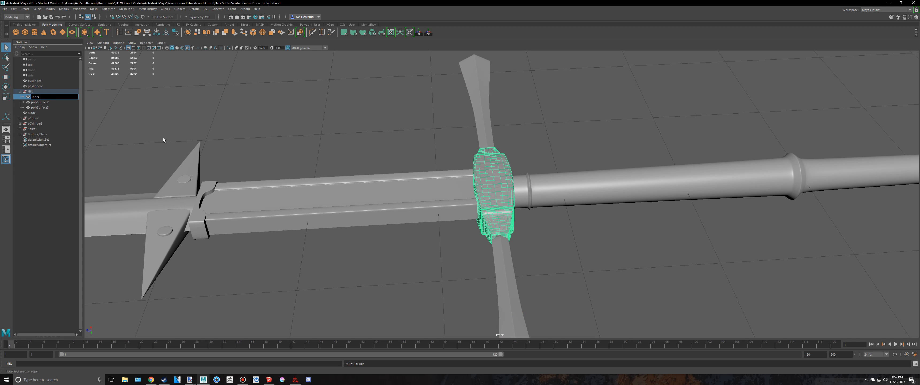
type("InnerHilt")
key("Return")
Select the crossguard arm on the sword's right side and rename it Right_Hilt.
left_click_drag(304, 213, 677, 199, "alt")
middle_click_drag(677, 199, 555, 235, "alt")
scroll(721, 136, "down", 4)
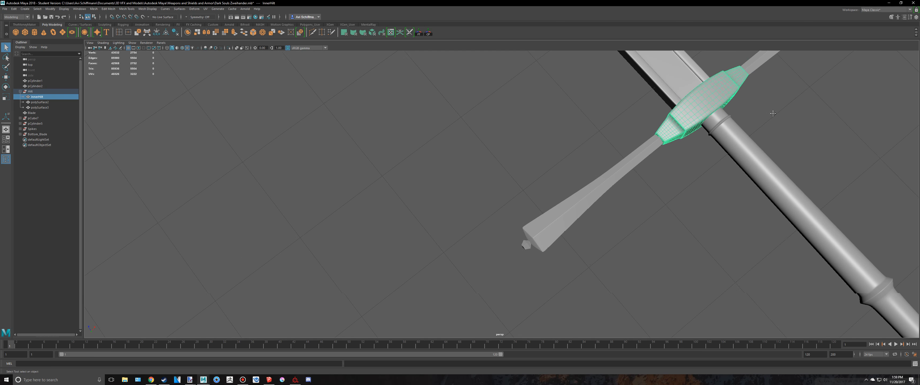
middle_click_drag(773, 113, 426, 265, "alt")
left_click(543, 159)
left_click_drag(627, 206, 409, 187, "alt")
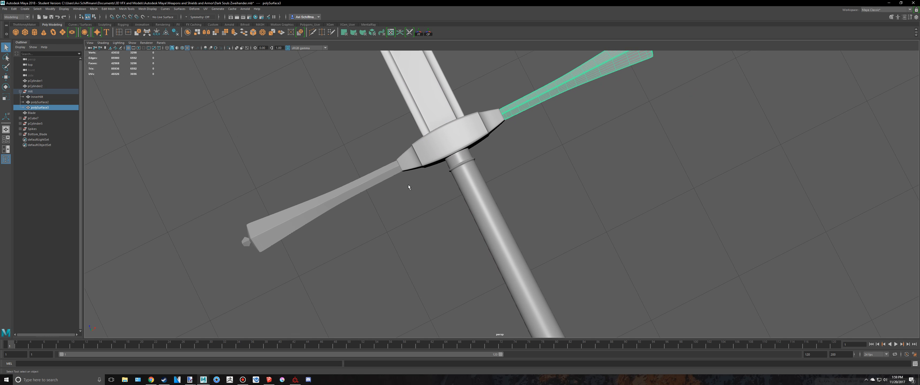
double_click(40, 107)
type("Right")
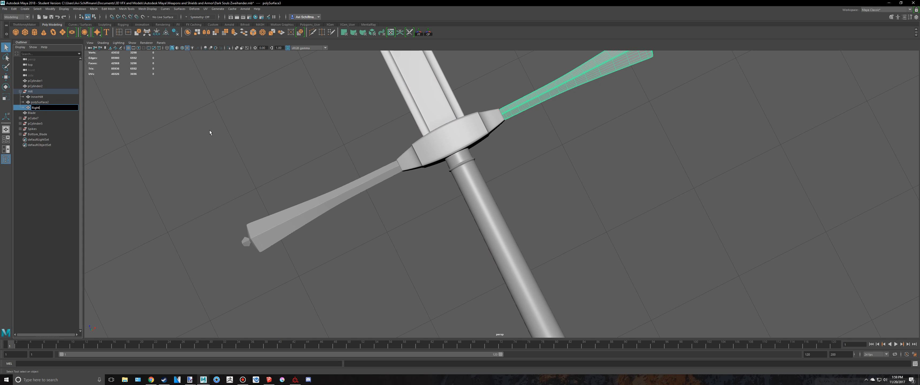
type(" Hilt")
key("Return")
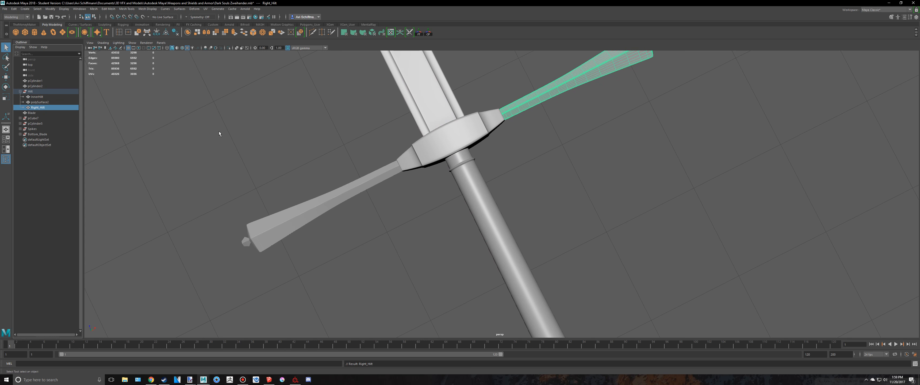
Select the opposite crossguard arm and rename it Left_Hilt.
left_click(331, 192)
double_click(38, 102)
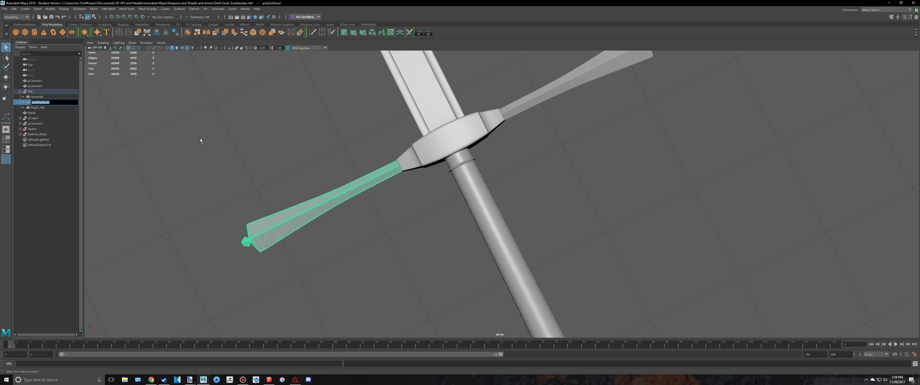
type("Left_Hilt")
key("Return")
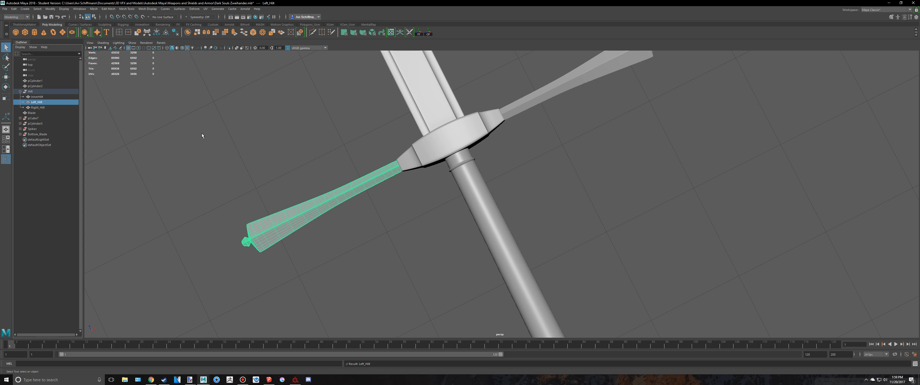
Select the long grip cylinder behind the crossguard and rename it HandleMain.
left_click(468, 161)
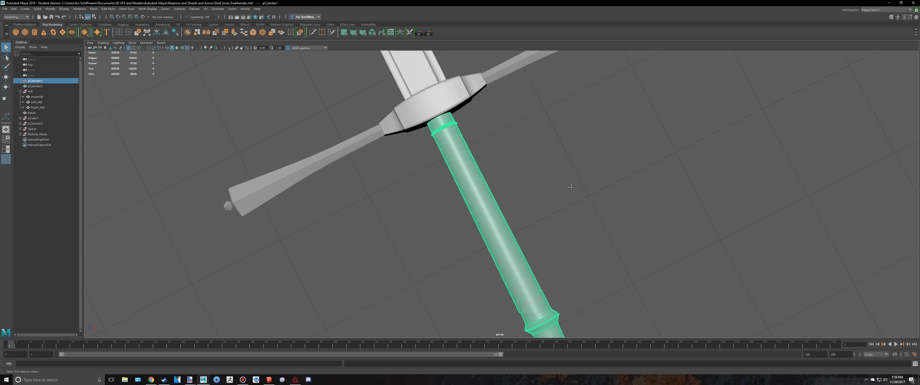
key("f")
scroll(510, 103, "down", 3)
double_click(36, 81)
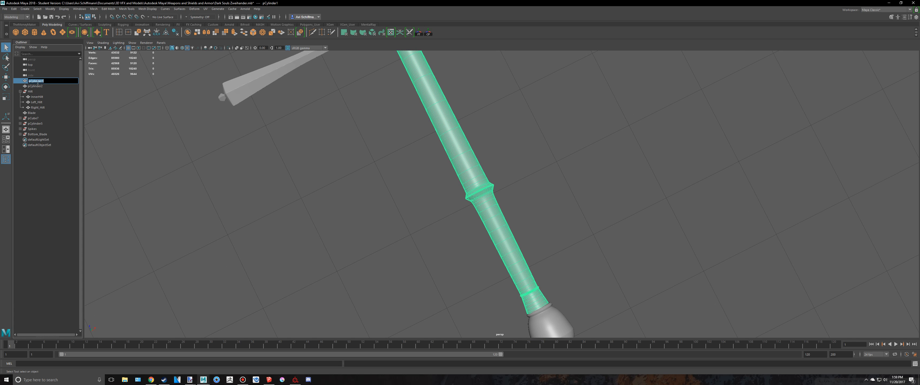
type("HandleMain")
key("Return")
Rename the pommel at the grip's end HandleBottom and add HandleMain to the selection.
left_click(558, 315)
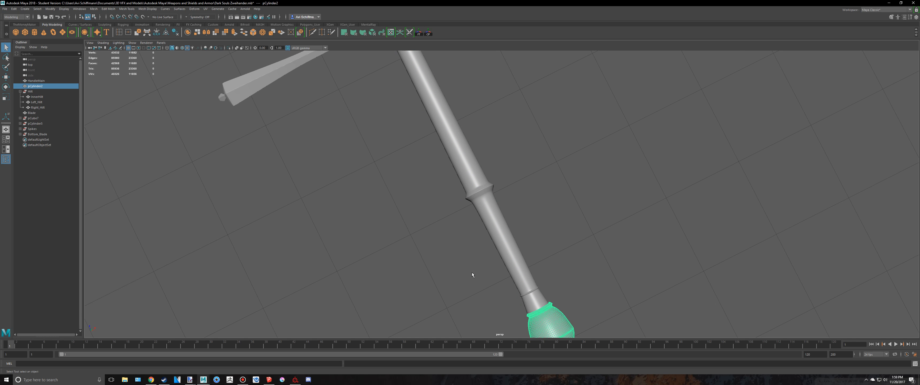
middle_click_drag(308, 213, 289, 131, "alt")
double_click(36, 86)
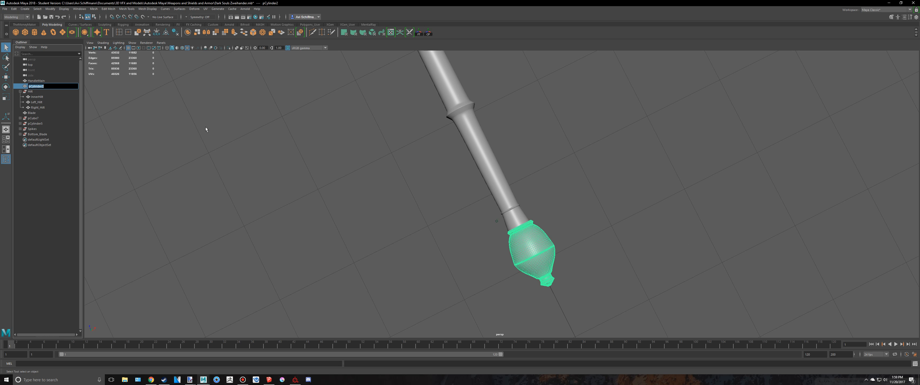
type("HandleBottom")
key("Return")
left_click(505, 203, "shift")
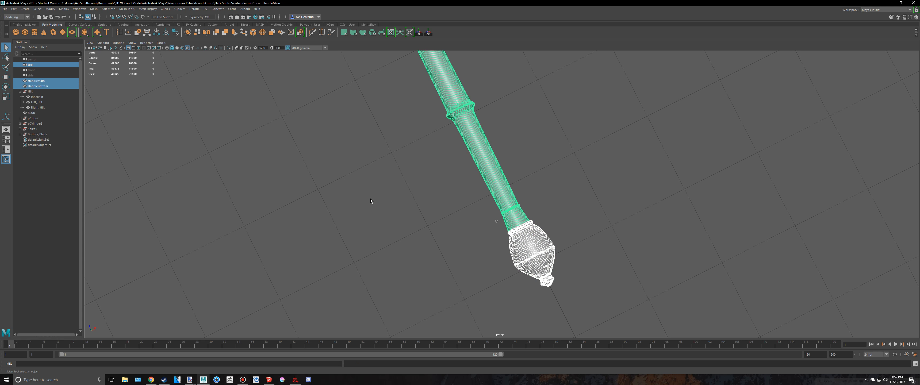
Group HandleMain and HandleBottom, name the group Handle, and collapse the hilt group in the hierarchy.
left_click_drag(33, 82, 36, 87)
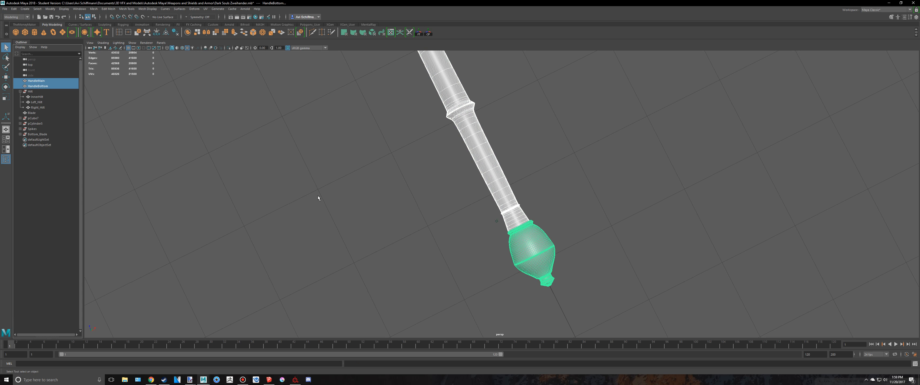
key("ctrl+g")
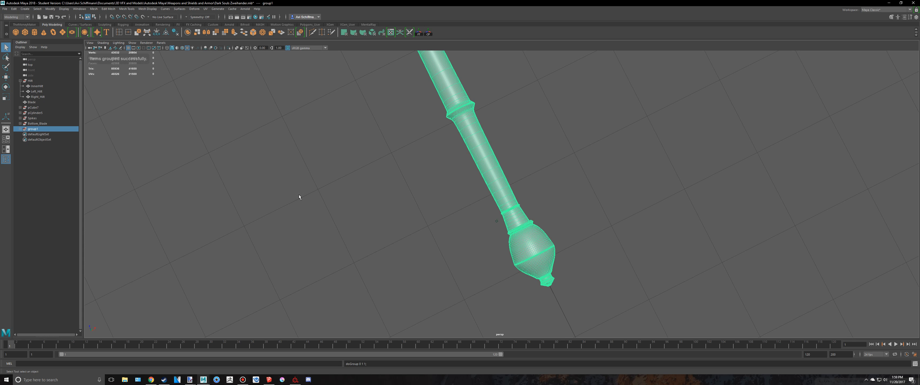
double_click(34, 129)
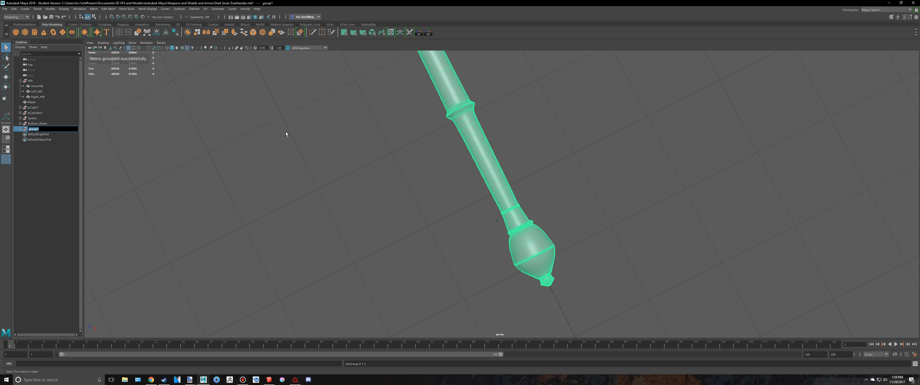
type("Handle")
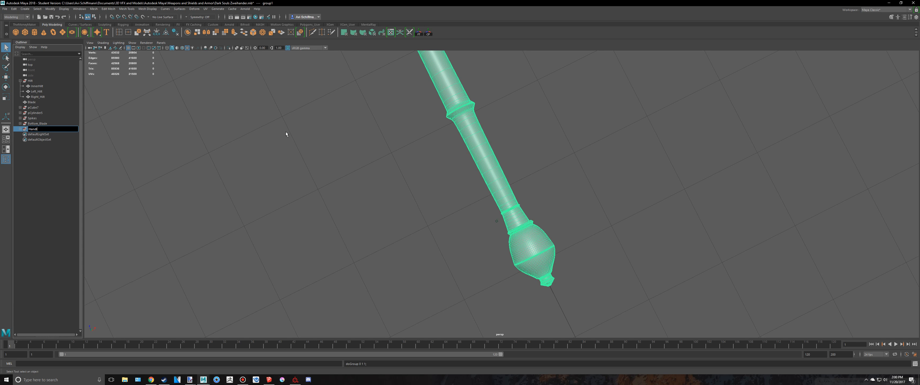
key("Return")
left_click(20, 81)
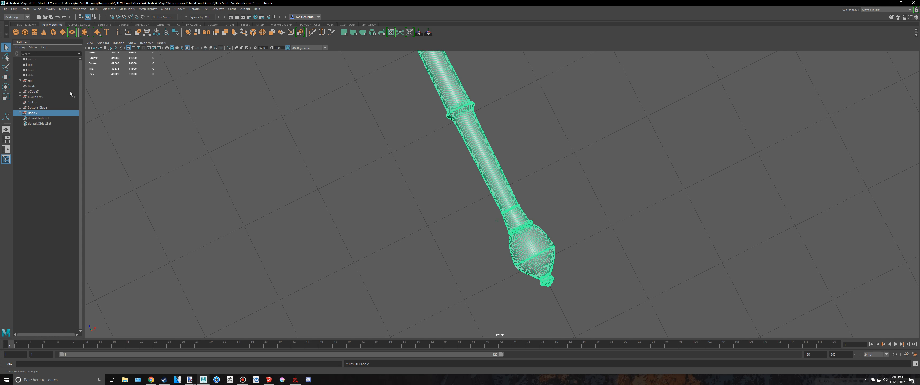
Group all the sword's parts, from the hilt group through Handle, under one parent group.
scroll(97, 113, "down", 4)
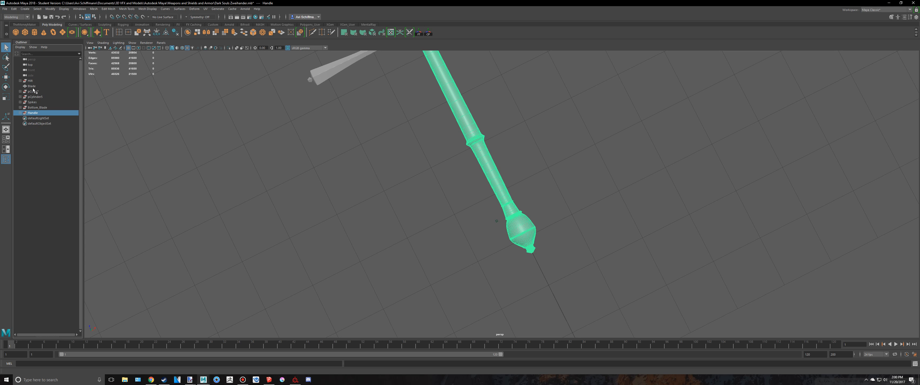
left_click(32, 86)
left_click_drag(475, 218, 184, 125, "alt")
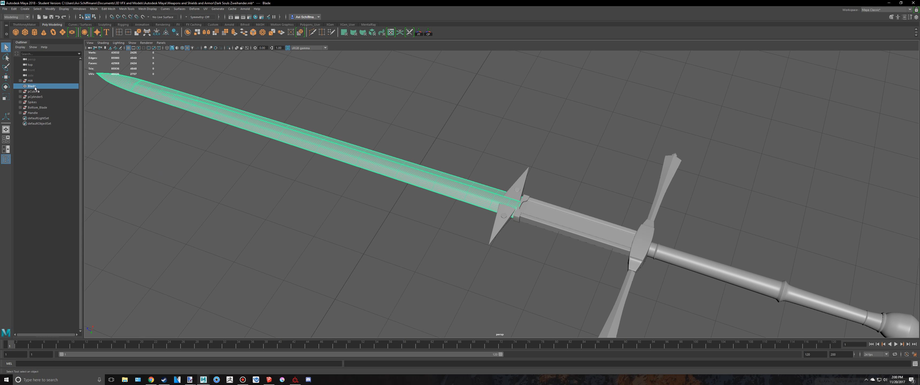
left_click(263, 192)
key("a")
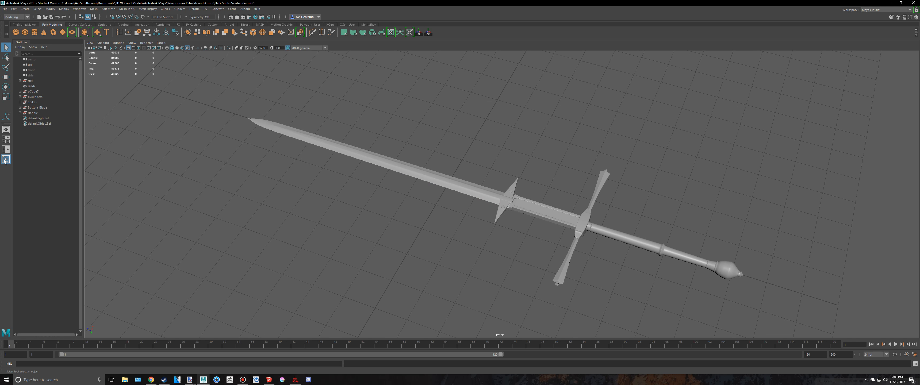
left_click(32, 81)
left_click(42, 112, "shift")
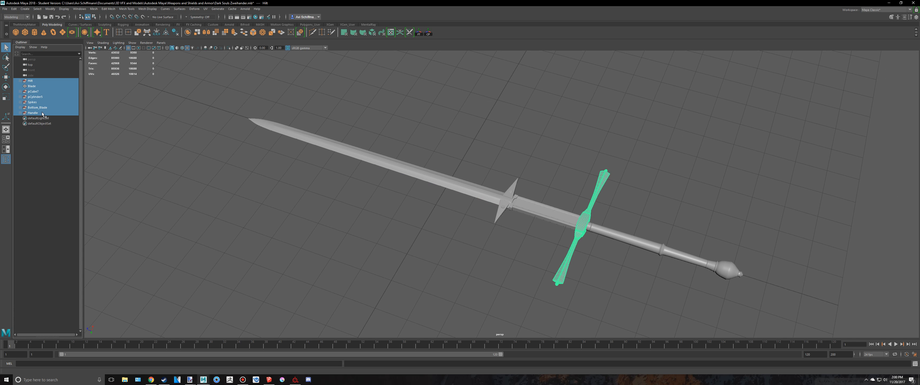
key("ctrl+g")
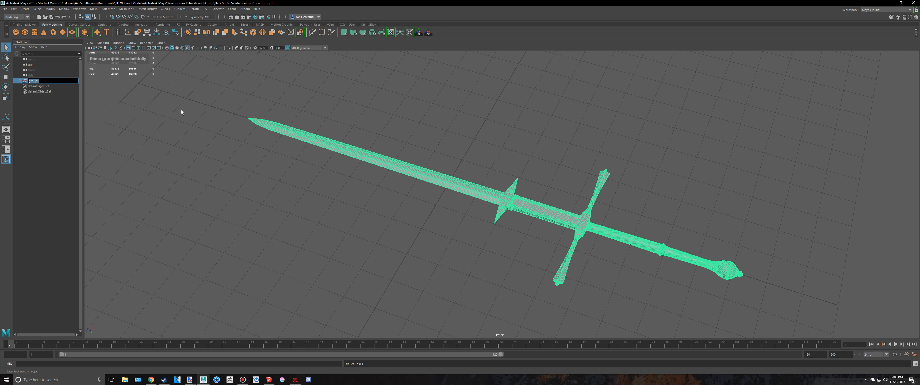
Rename the new parent group Zweihander.
type("Ziew")
key("BackSpace")
type("e")
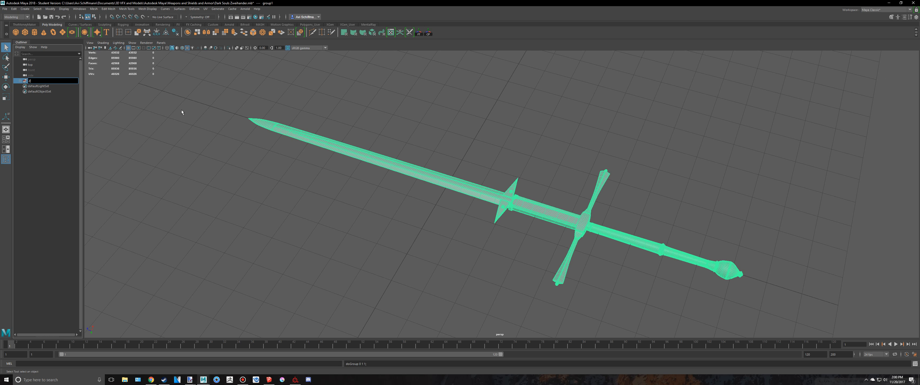
type("hander")
key("Return")
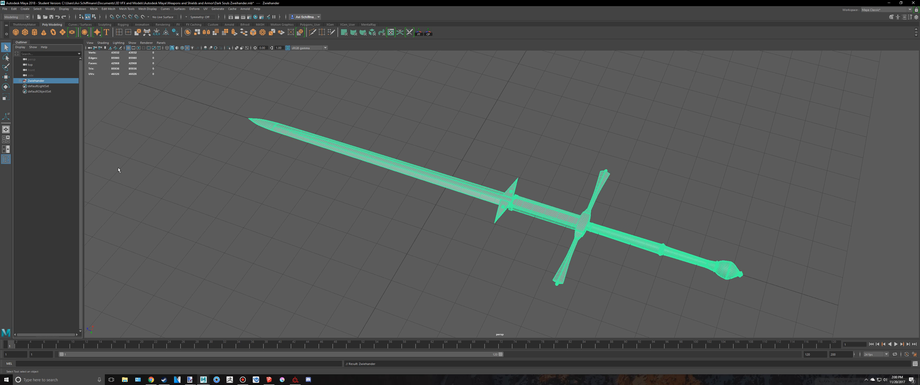
Expand the Zweihander group and check its Handle, Blade, hilt and pCube7 entries.
left_click(6, 159)
left_click(208, 148)
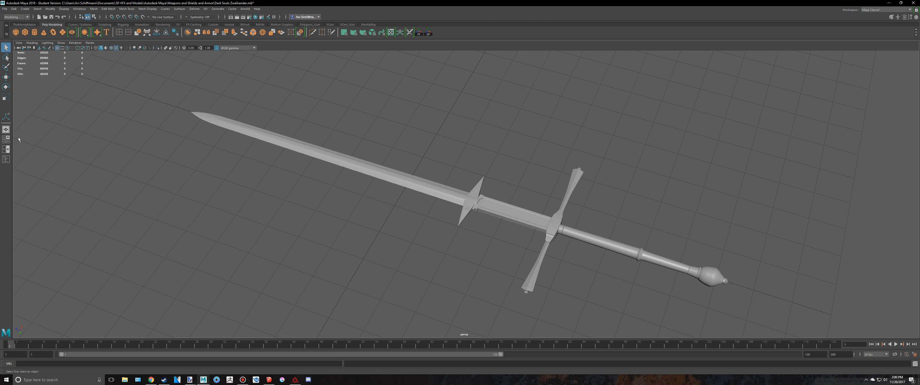
left_click(6, 160)
left_click(20, 81)
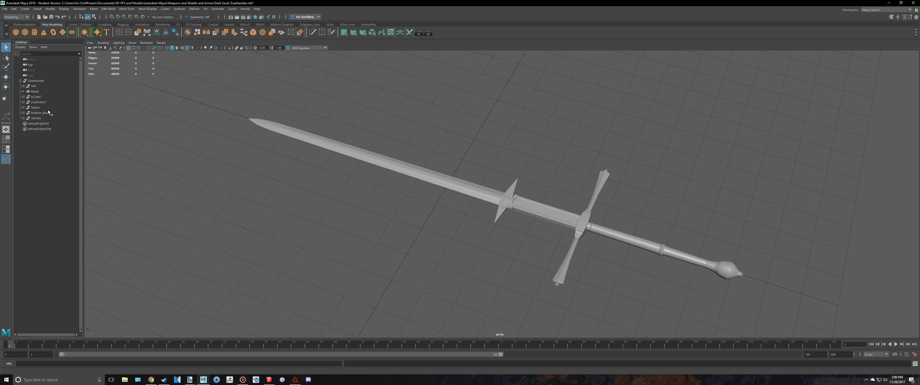
left_click(42, 118)
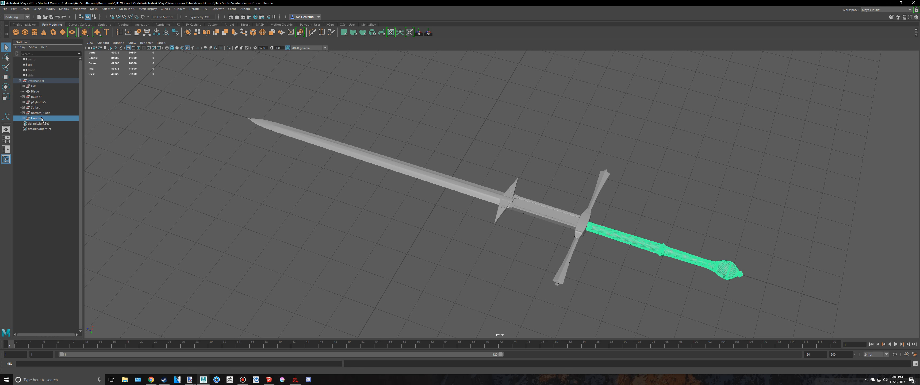
left_click(39, 92)
left_click(40, 86)
left_click(47, 97)
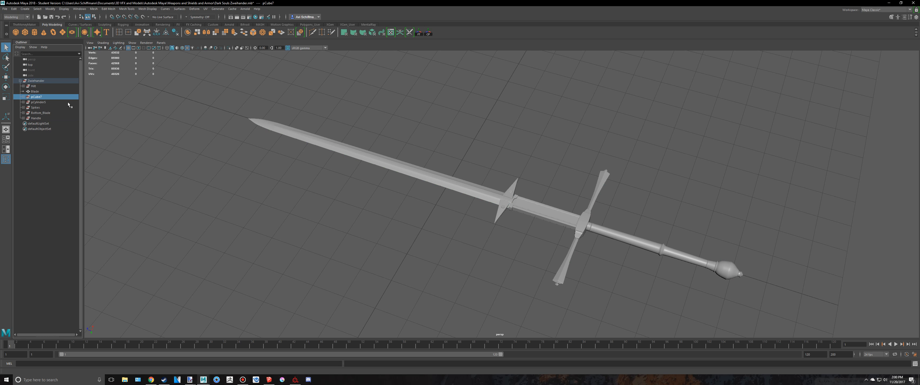
Hide the scene hierarchy and save the scene, accepting the student version notice.
left_click(6, 159)
left_click_drag(380, 164, 404, 165, "alt")
key("ctrl+s")
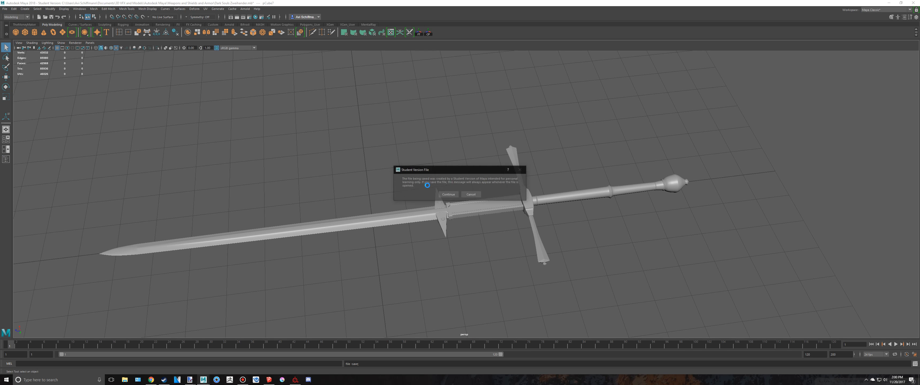
left_click(448, 194)
Select every part of the sword and lay out all their UV shells together in the UV Editor.
scroll(466, 141, "down", 5)
left_click_drag(649, 291, 222, 135)
key("f")
left_click(391, 32)
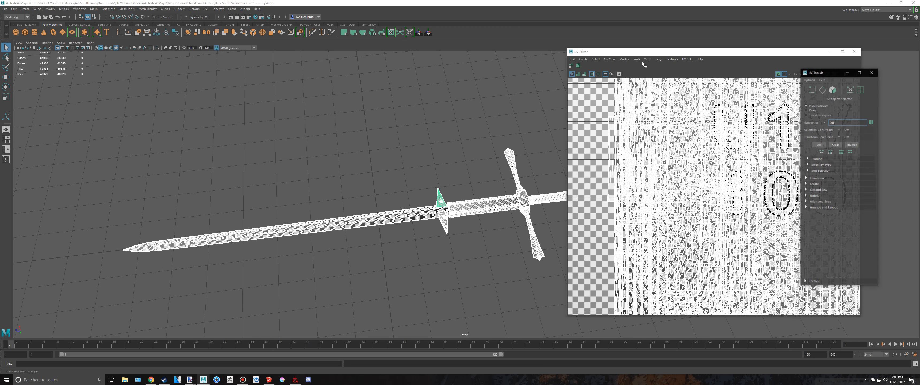
scroll(702, 154, "down", 6)
left_click(702, 154)
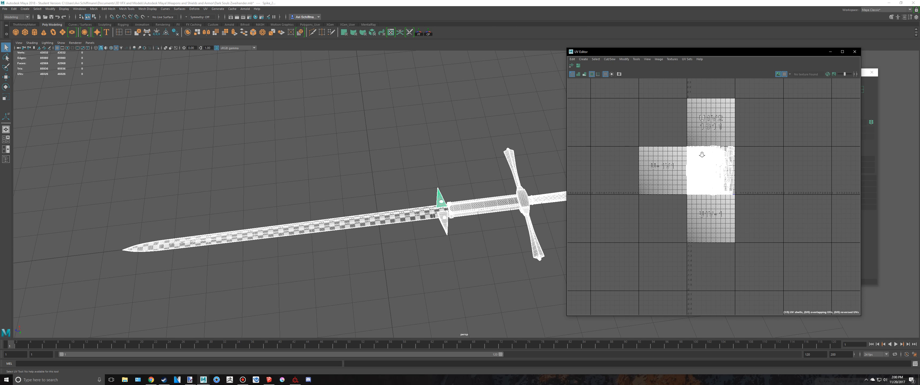
scroll(702, 154, "up", 2)
left_click(579, 65)
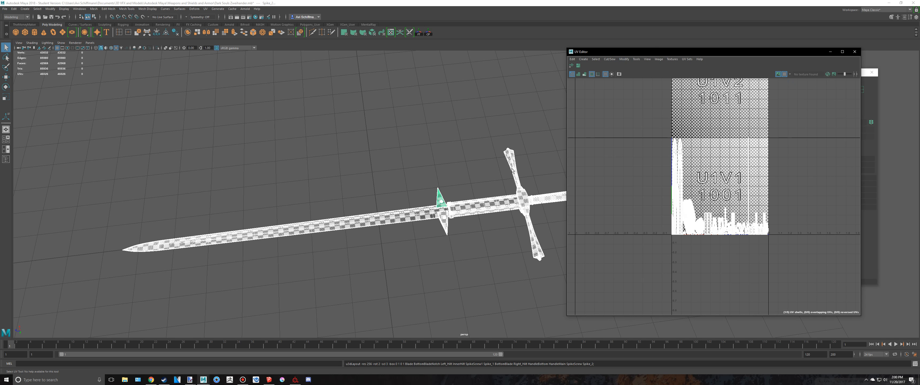
Examine the checker pattern on the blade, spikes and crossguard, and close the UV Editor.
scroll(469, 152, "up", 3)
scroll(468, 152, "down", 3)
middle_click_drag(534, 162, 510, 152, "alt")
scroll(463, 145, "up", 3)
middle_click_drag(284, 136, 518, 119, "alt")
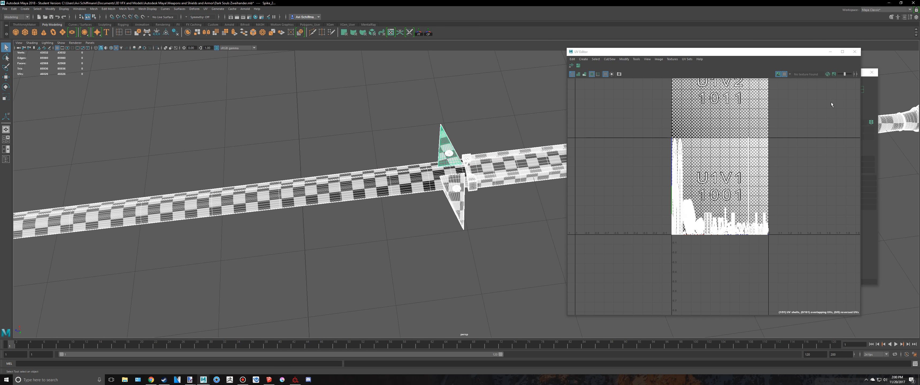
left_click(855, 51)
scroll(520, 220, "up", 3)
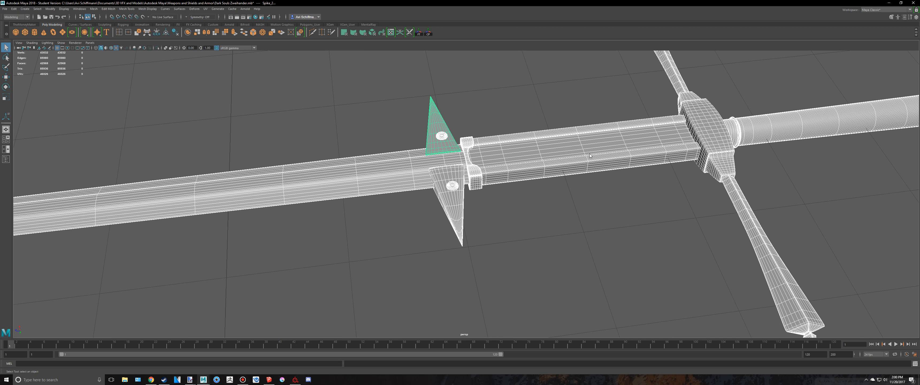
scroll(520, 220, "down", 5)
scroll(519, 218, "down", 3)
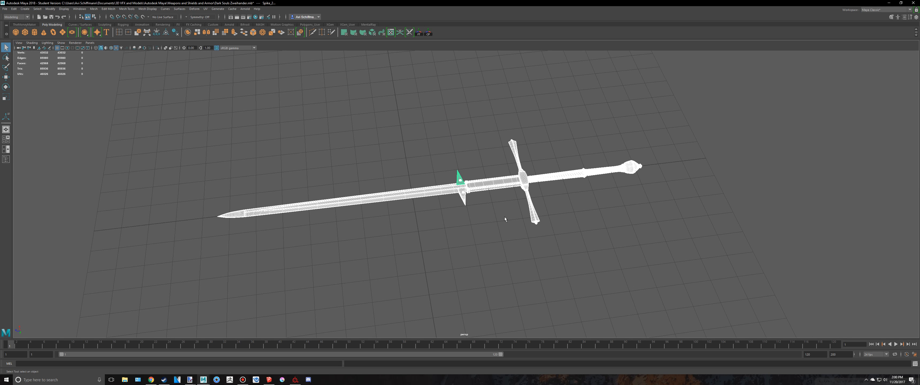
Deselect the sword and save the scene with the laid-out UVs.
left_click(503, 219)
scroll(504, 219, "down", 4)
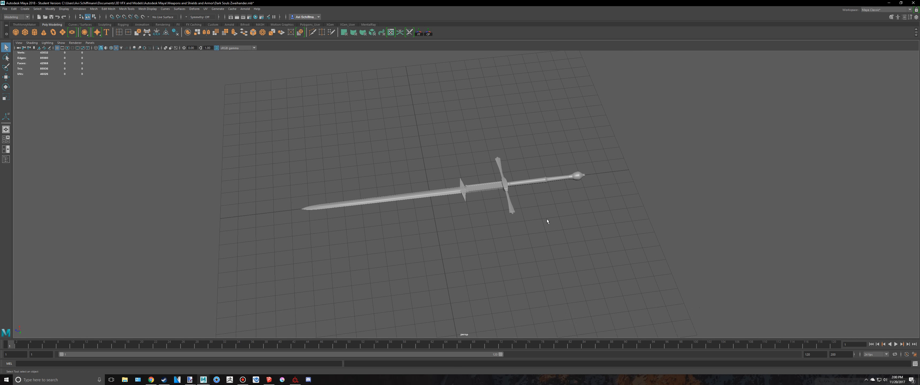
scroll(516, 219, "up", 4)
key("ctrl+s")
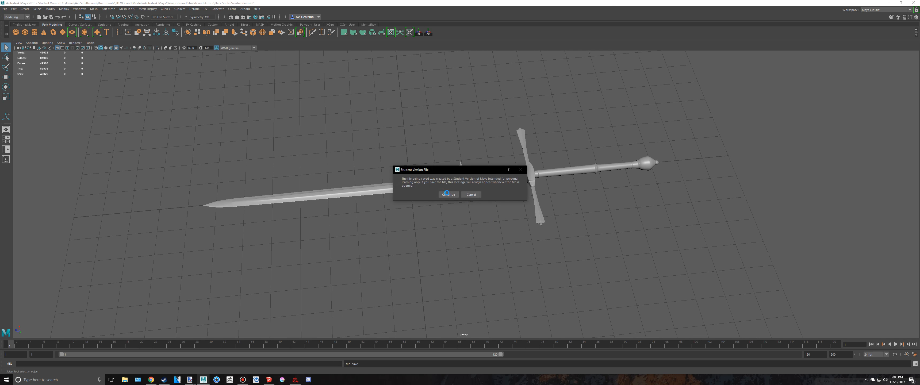
left_click(448, 195)
Select all the sword's parts and start an Export Selection.
scroll(251, 154, "down", 3)
left_click_drag(215, 115, 740, 298)
scroll(189, 104, "up", 3)
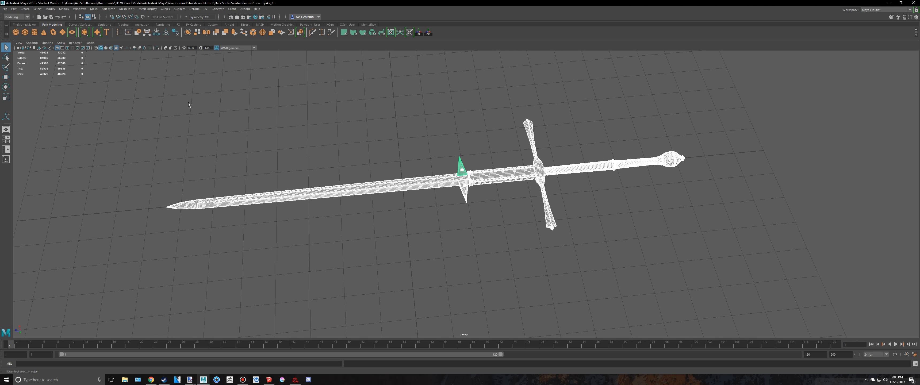
left_click(6, 159)
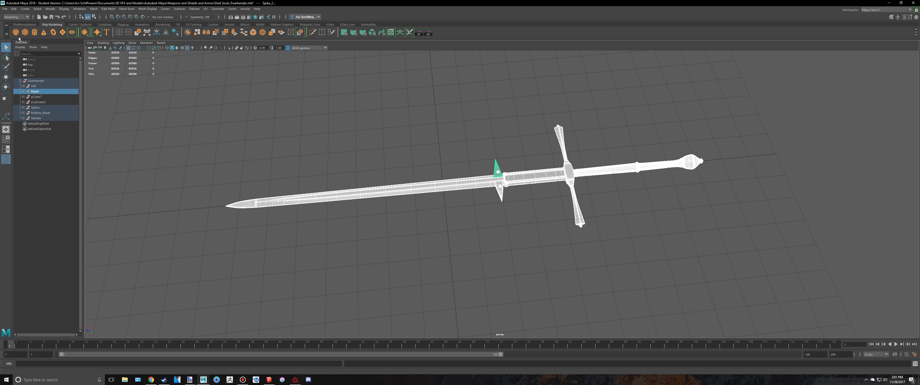
left_click(6, 8)
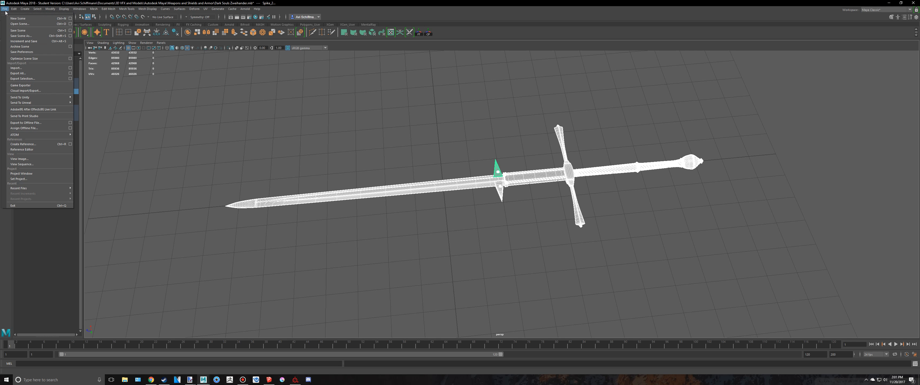
left_click(21, 78)
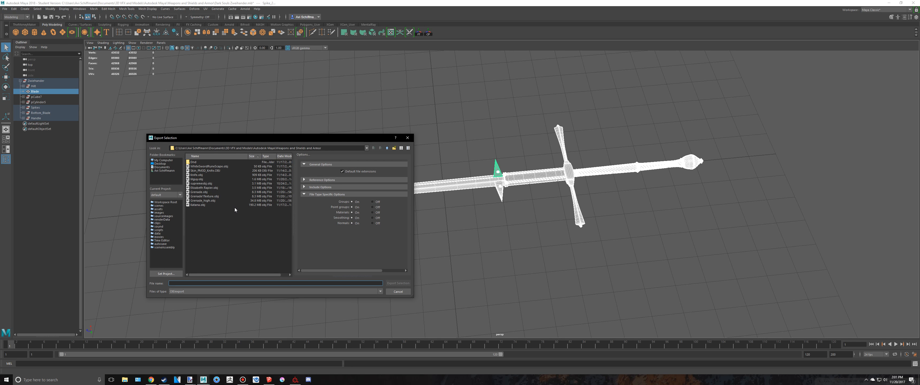
Export the selected sword parts in OBJ format under a Zweihander file name.
type("Ziew")
type("er")
key("alt+Tab")
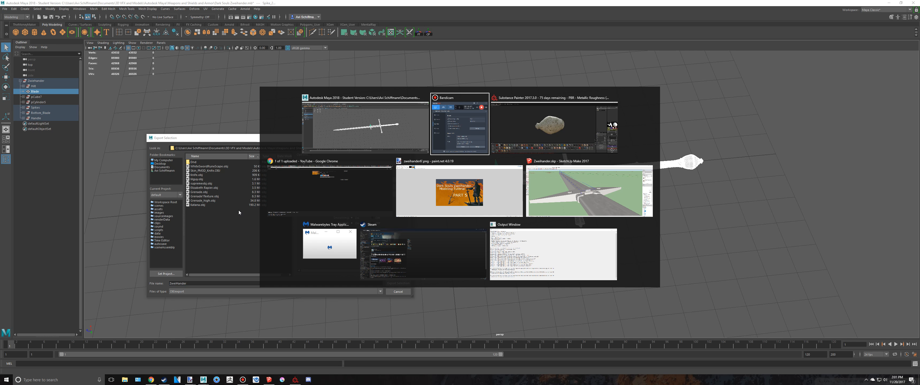
left_click(364, 133)
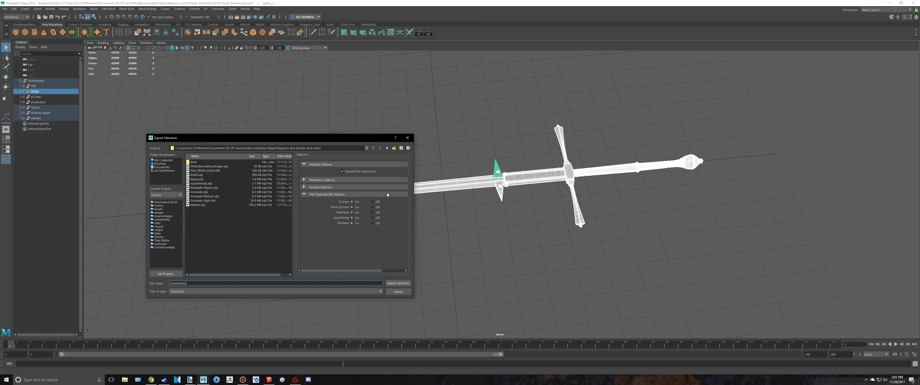
mouse_move(235, 144)
left_mouse_down()
mouse_move(237, 128)
mouse_move(218, 145)
left_mouse_up()
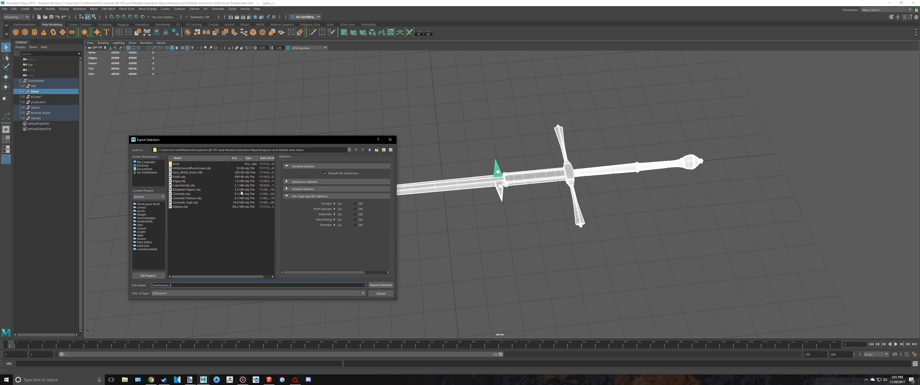
left_click(381, 285)
Select the whole Zweihander group and apply Smooth to its meshes for a high-poly version.
scroll(381, 205, "down", 3)
middle_click_drag(516, 116, 480, 127, "alt")
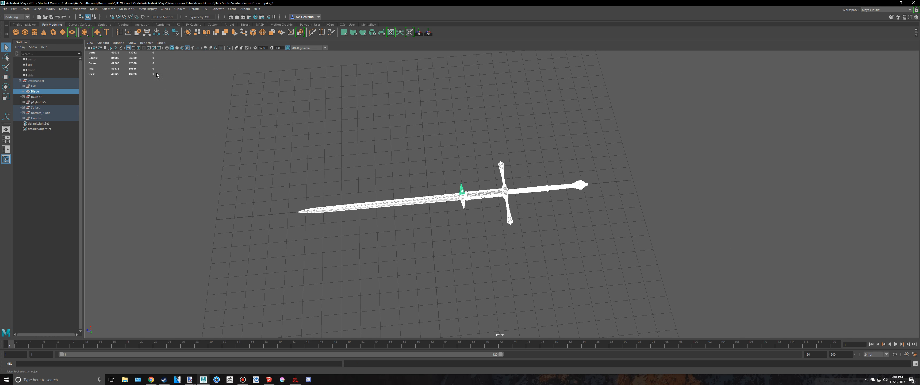
left_click(395, 175)
left_click_drag(675, 300, 316, 258)
left_click(33, 81)
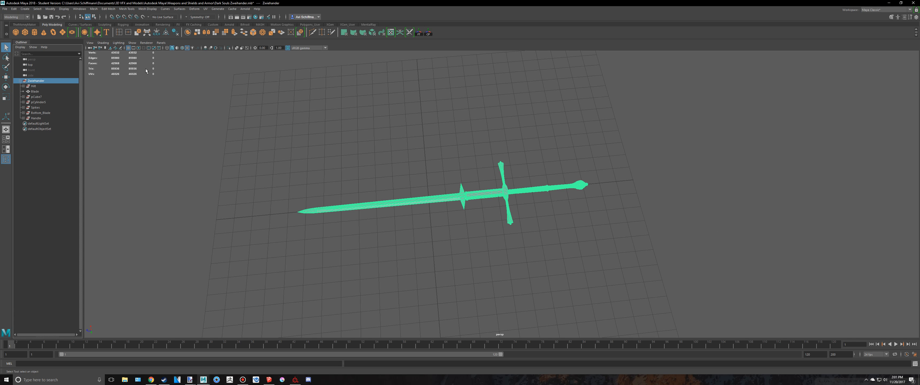
left_click(93, 9)
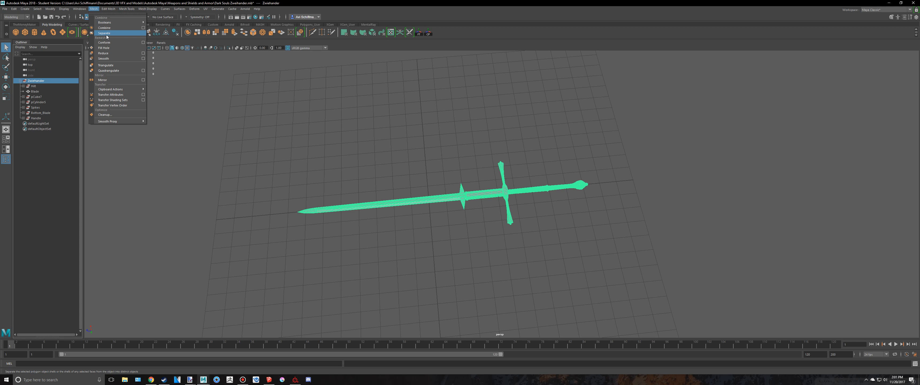
left_click(104, 59)
scroll(444, 158, "up", 4)
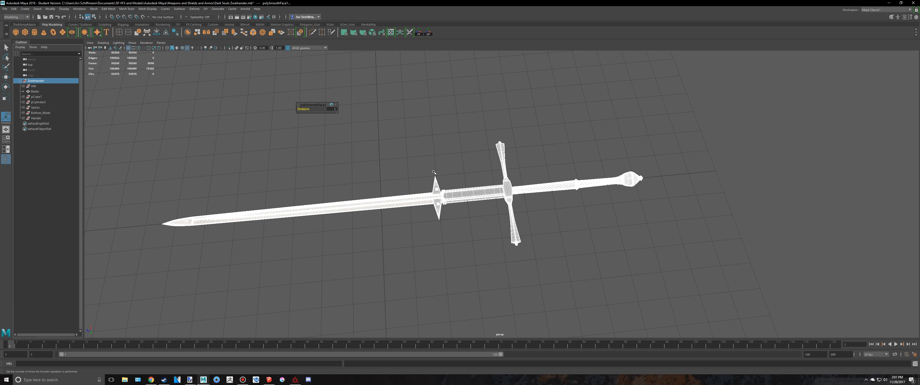
left_click(425, 216)
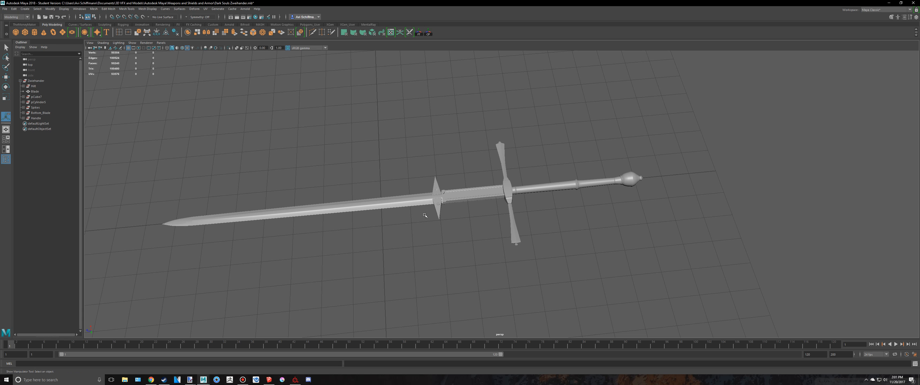
Export the smoothed Zweihander group as an OBJ file named Zweihander_high.
left_click(43, 83)
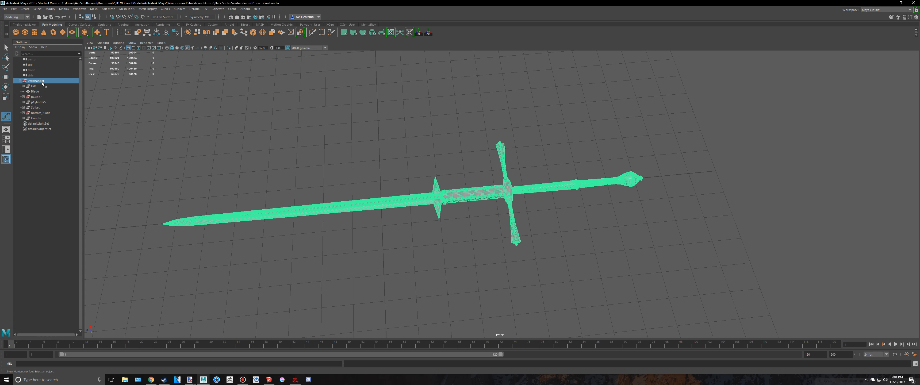
scroll(436, 232, "up", 6)
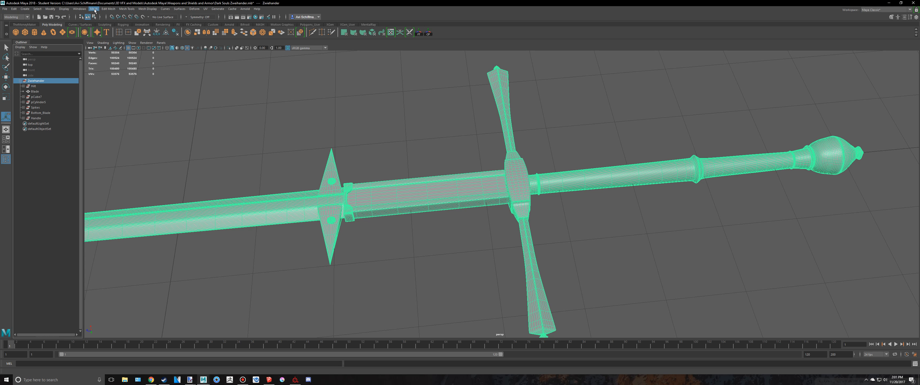
key("f")
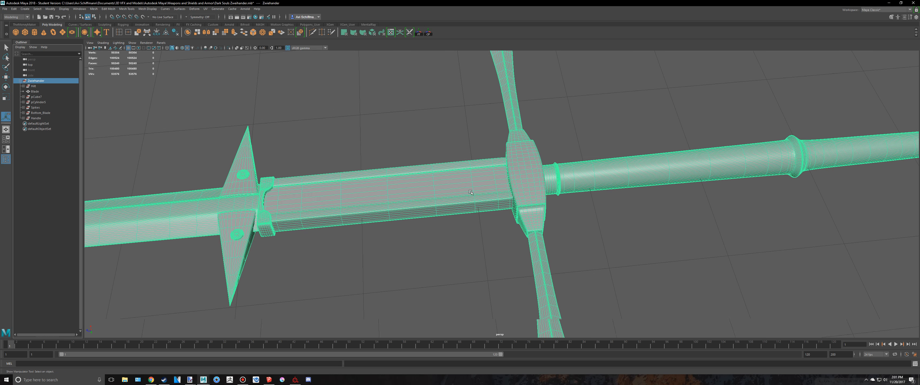
left_click(5, 8)
left_click(25, 85)
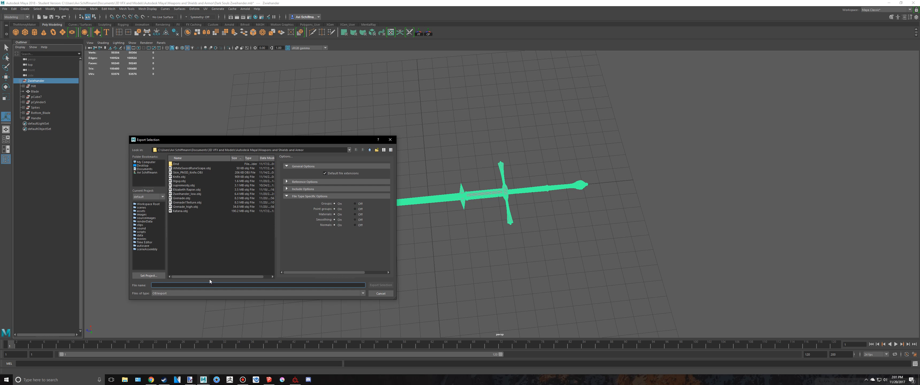
type("Zwei")
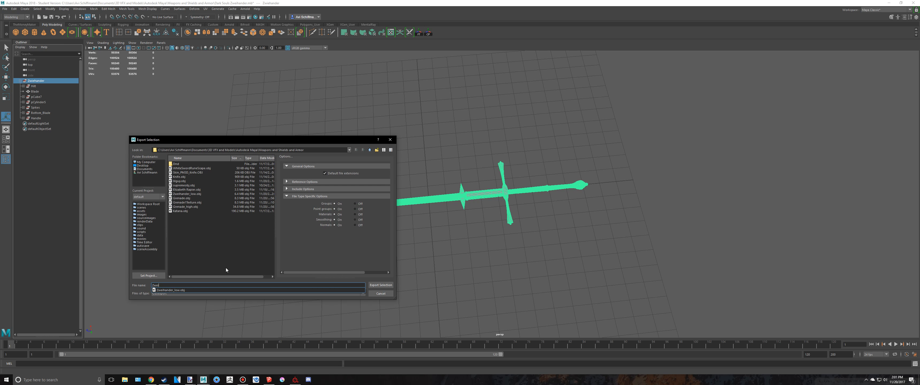
type("hander_high")
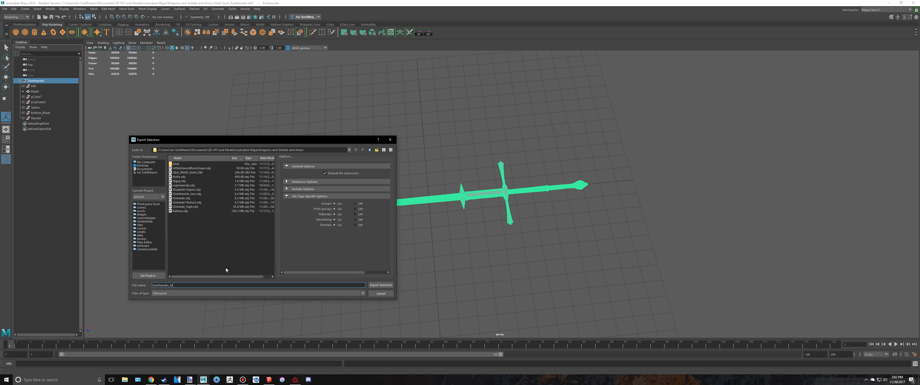
left_click(381, 285)
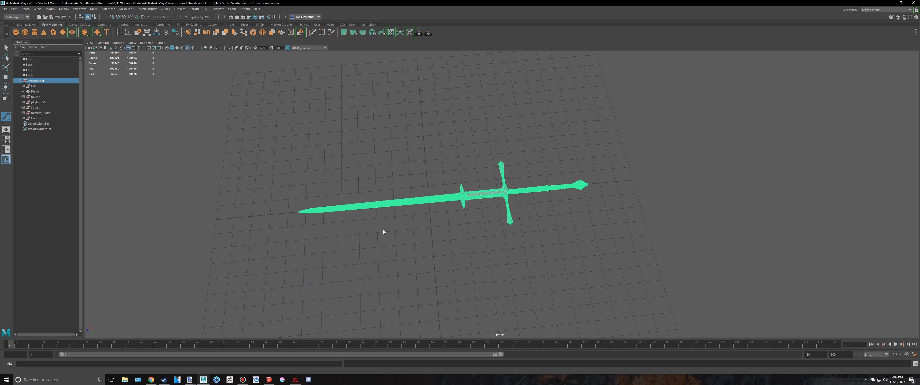
left_click(368, 187)
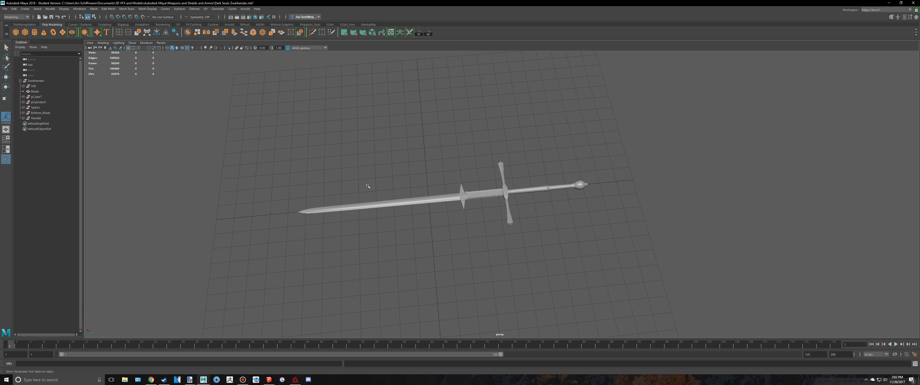
key("ctrl+o")
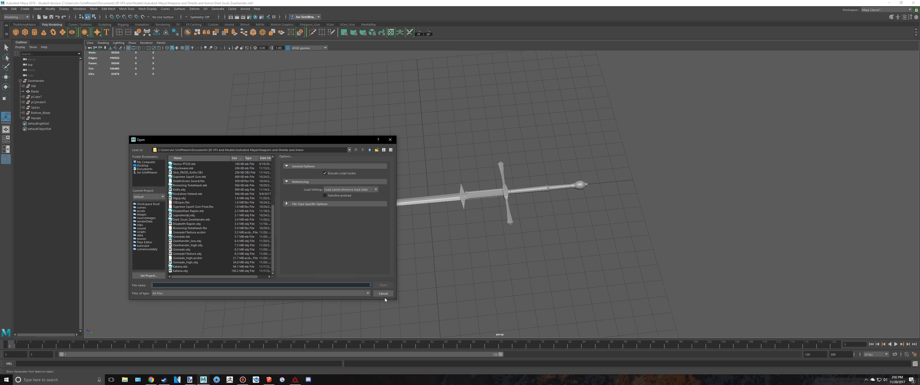
left_click(383, 293)
Undo the smoothing of the Zweihander group to restore the low-poly meshes.
key("ctrl+z")
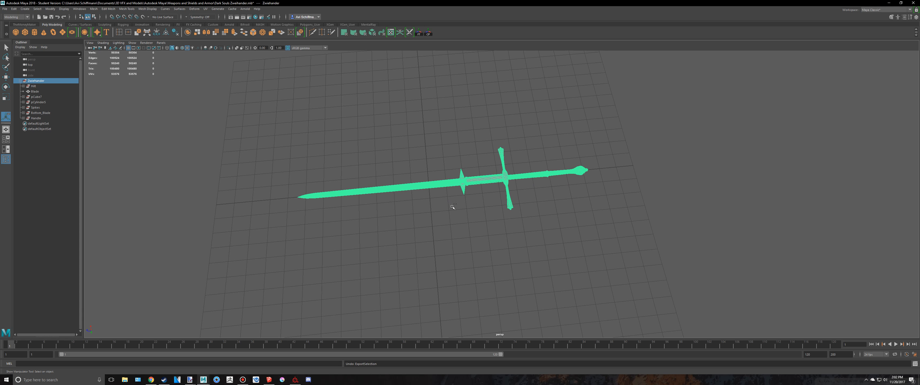
key("ctrl+z")
key("ctrl+z")
Hide the Outliner and save the scene with the low-poly sword.
right_click_drag(479, 180, 525, 146)
left_click(7, 160)
key("ctrl+s")
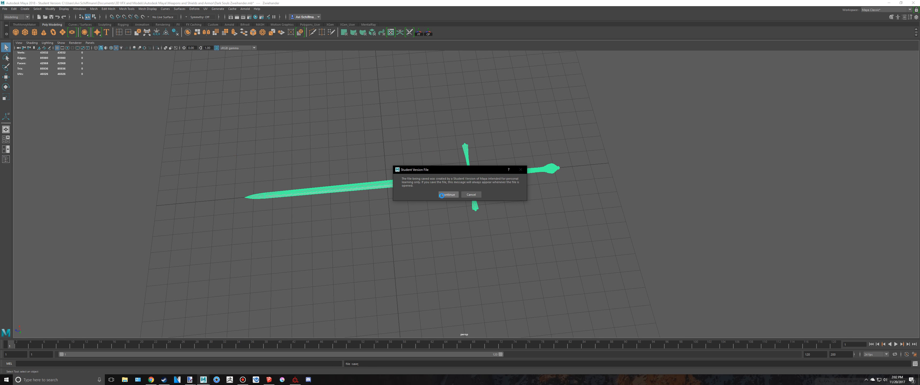